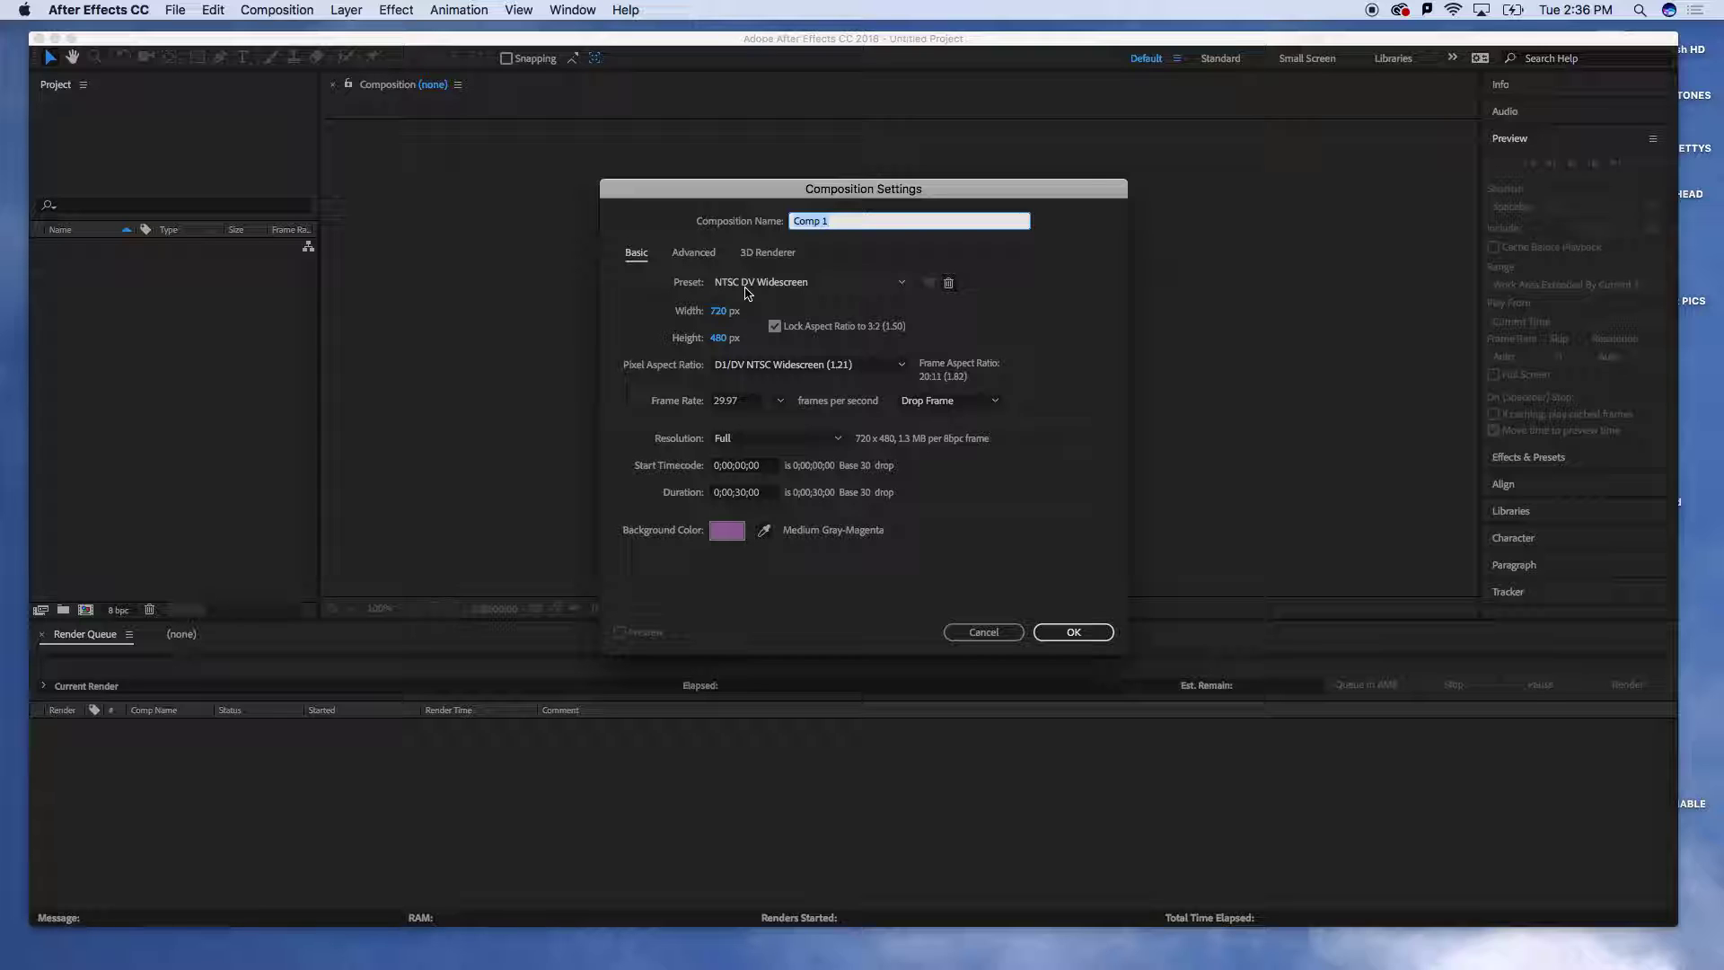
# - Review the available presets for the new composition and choose NTSC DV Widescreen
pyautogui.click(904, 283)
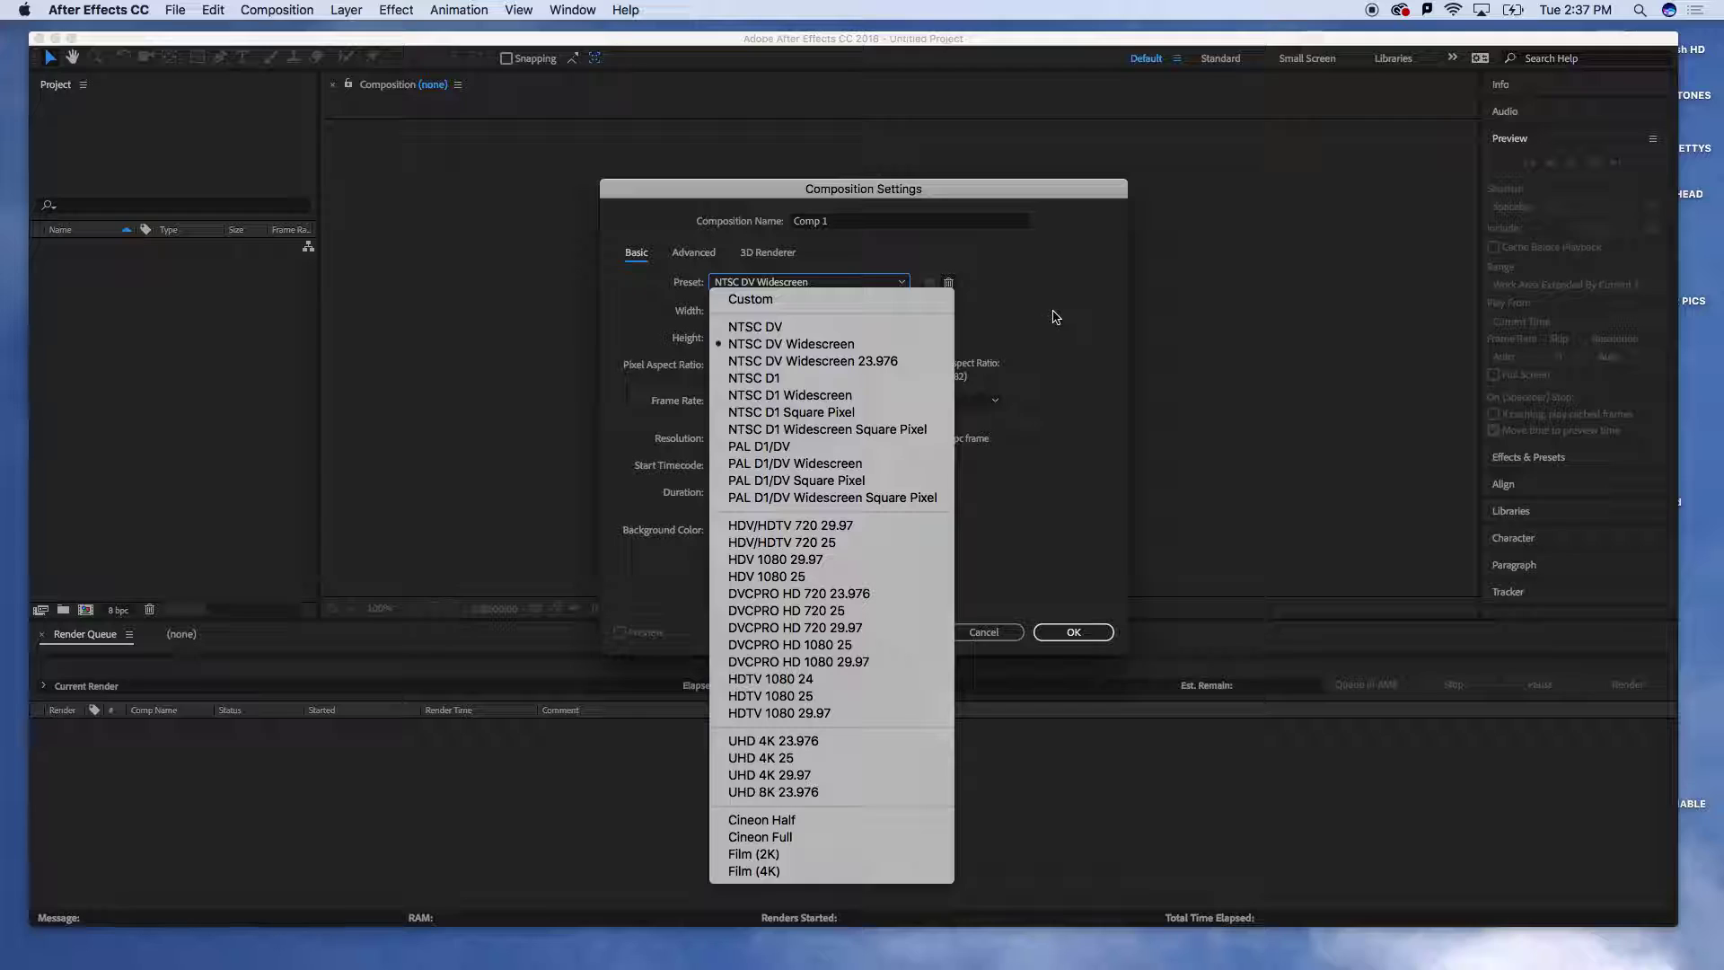
pyautogui.click(842, 346)
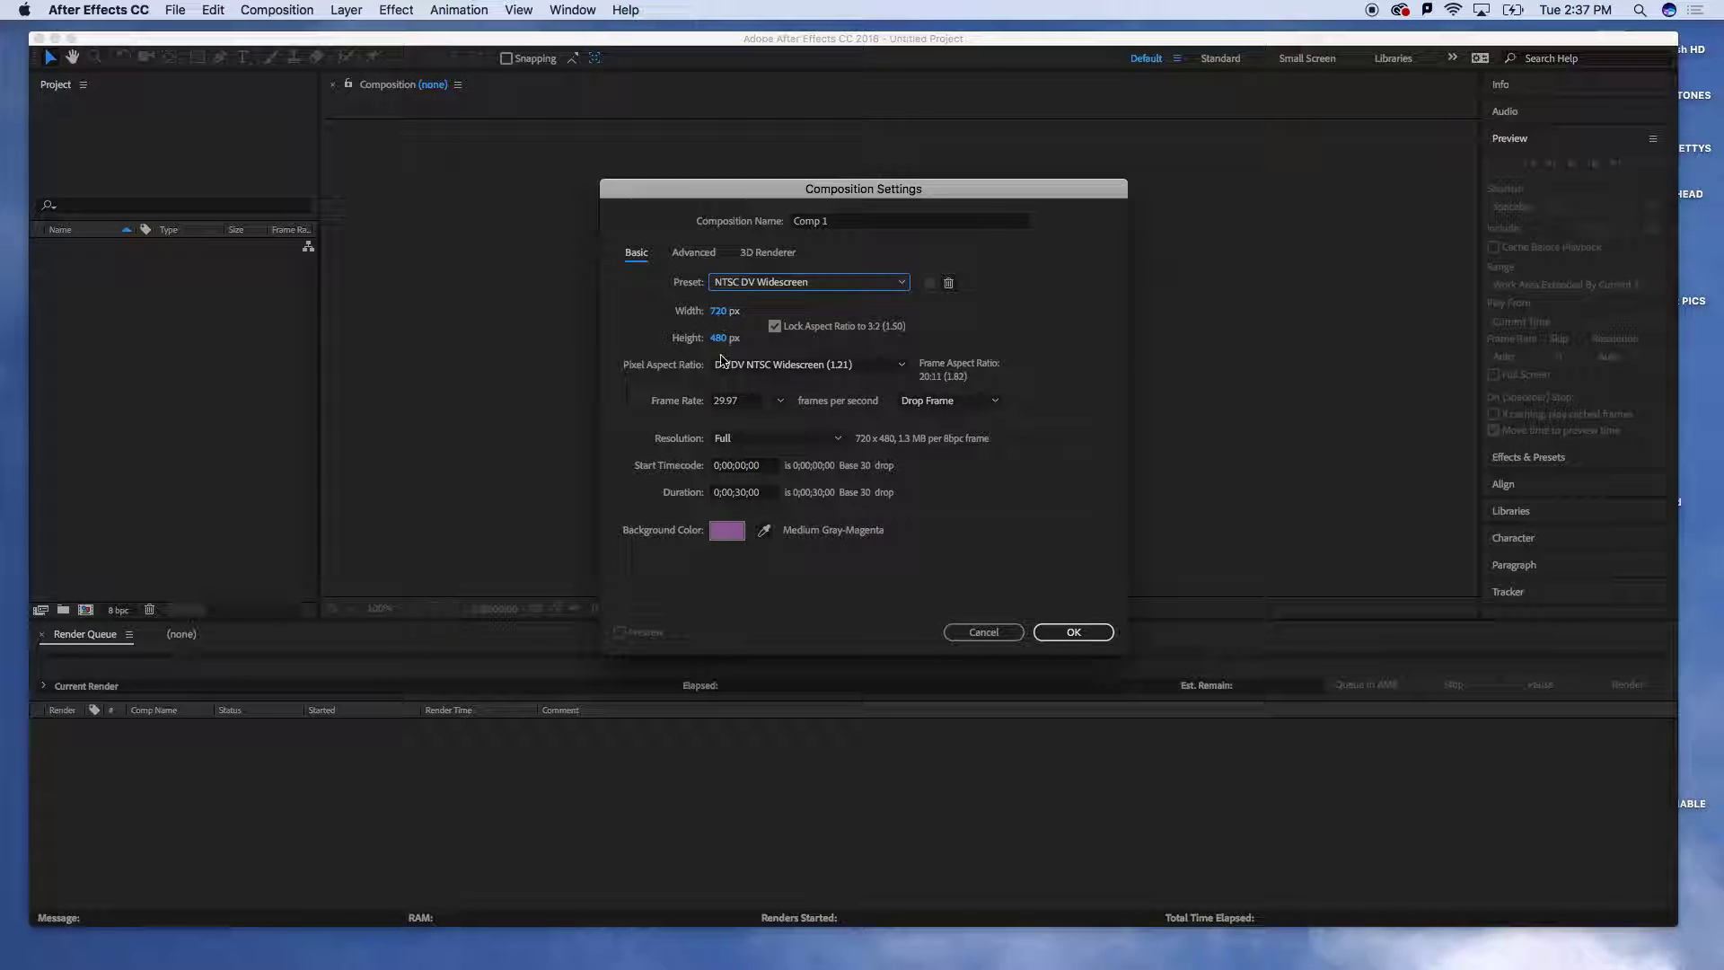
pyautogui.click(902, 285)
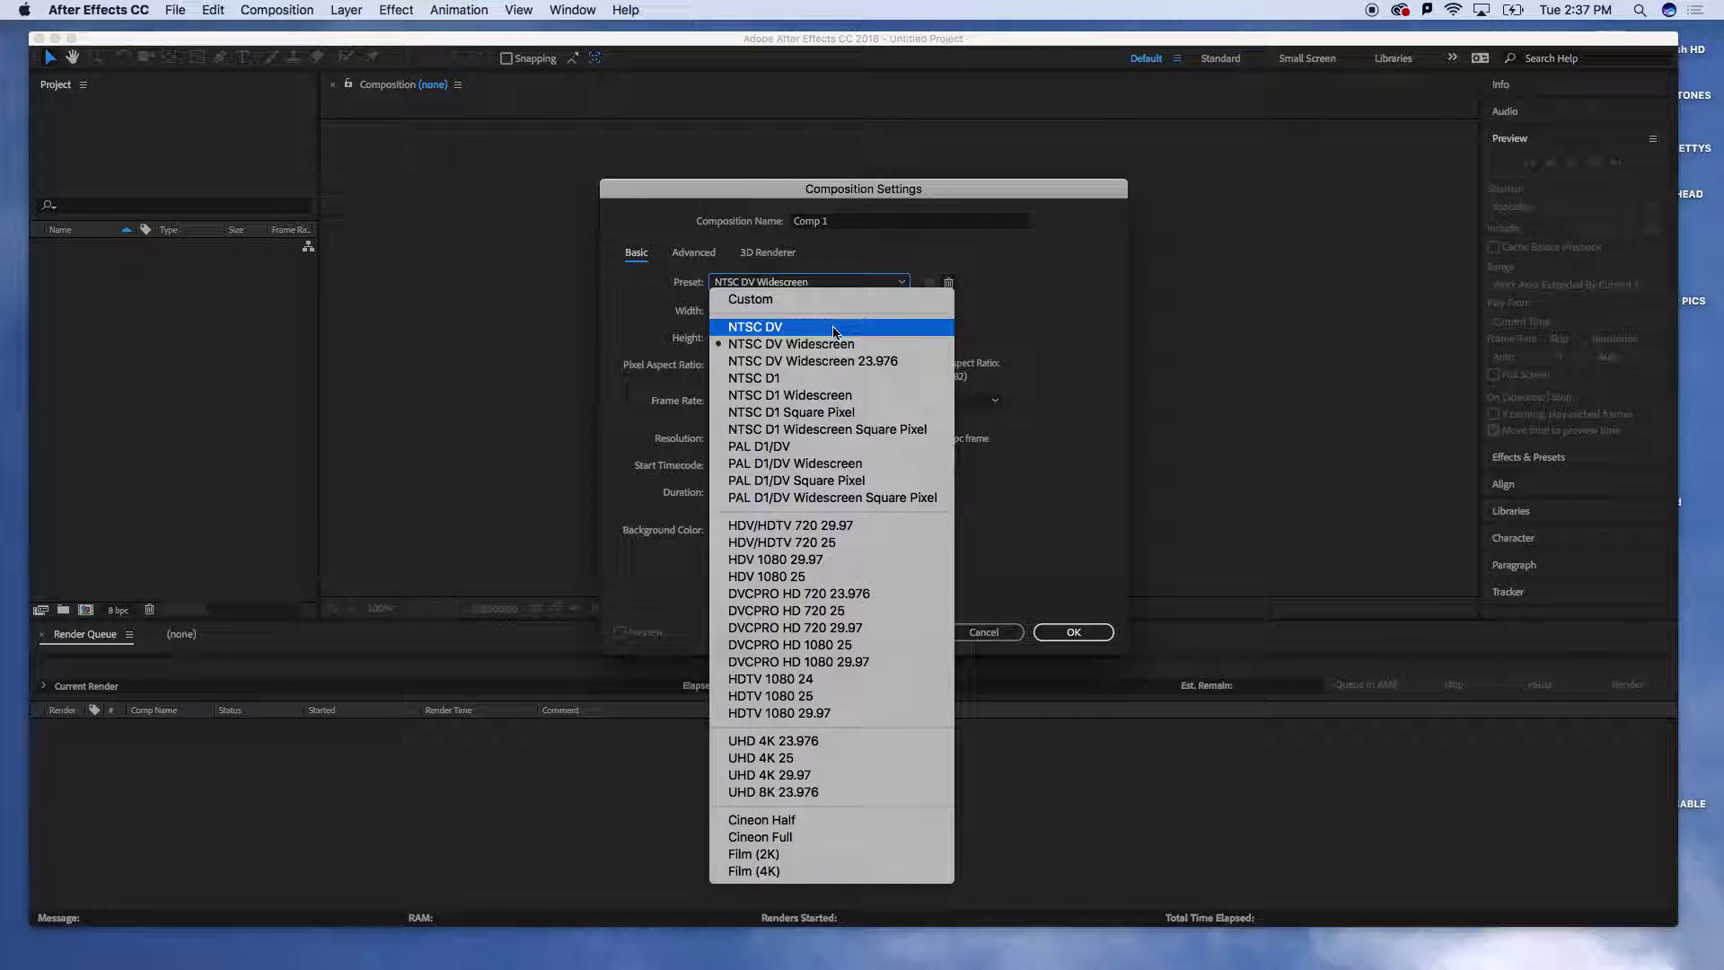
pyautogui.click(815, 346)
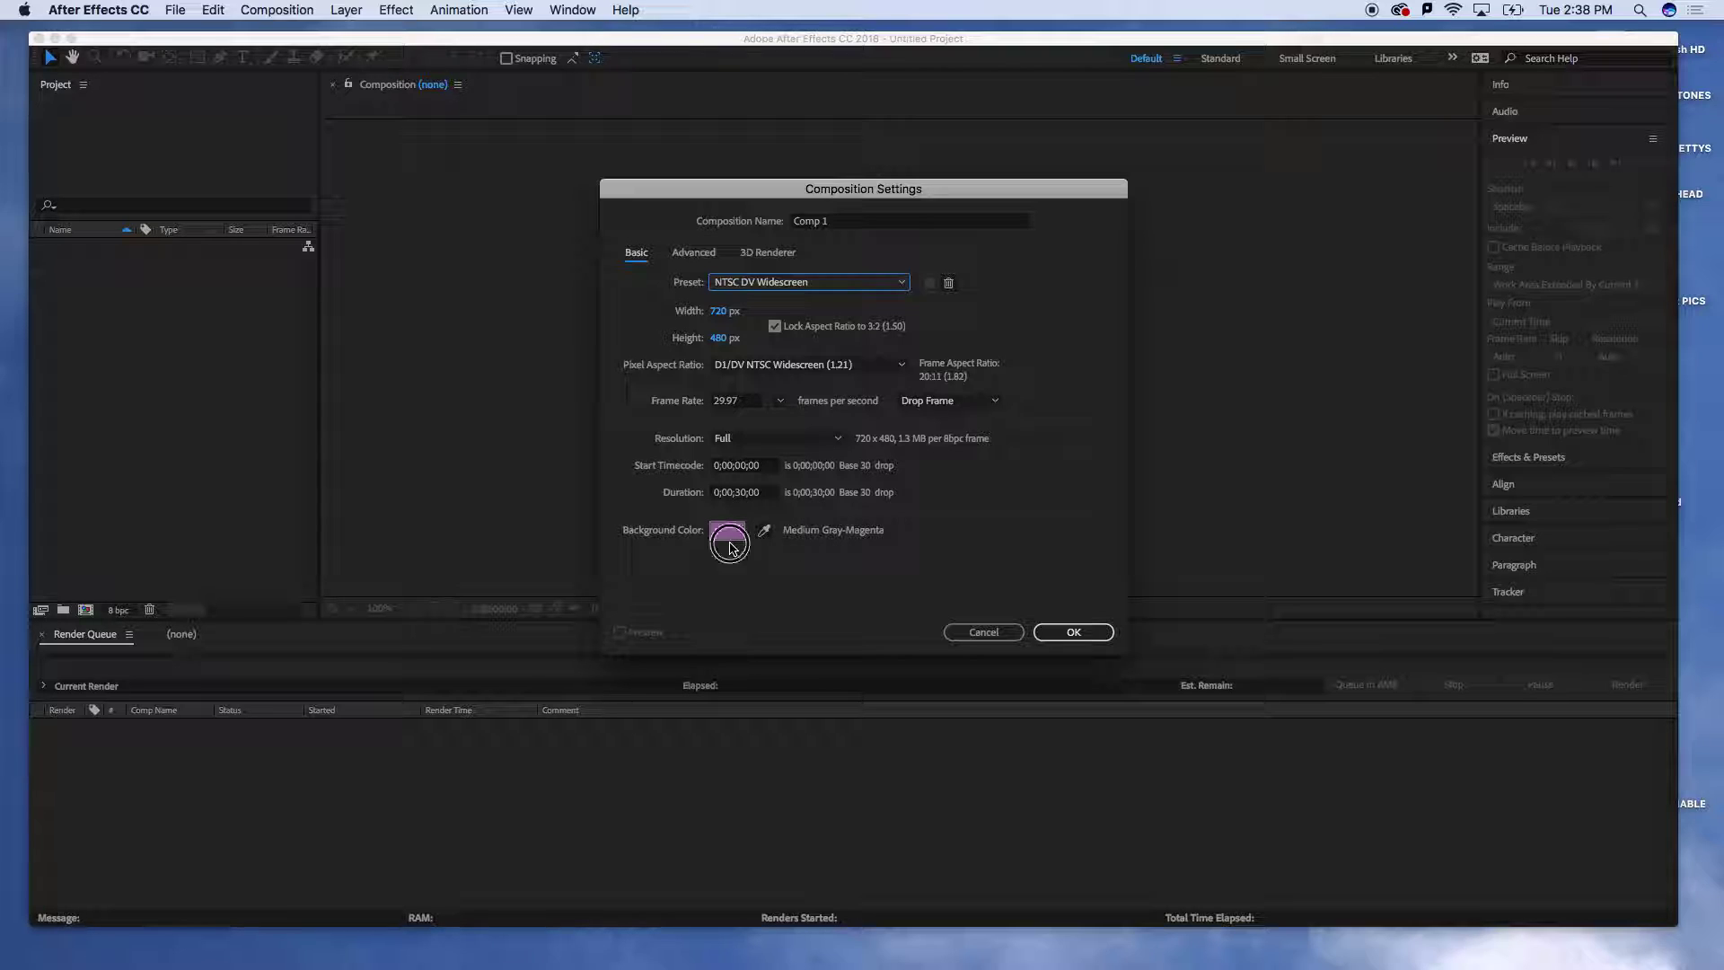
# - Set the composition's background color to a pale royal blue
pyautogui.click(727, 532)
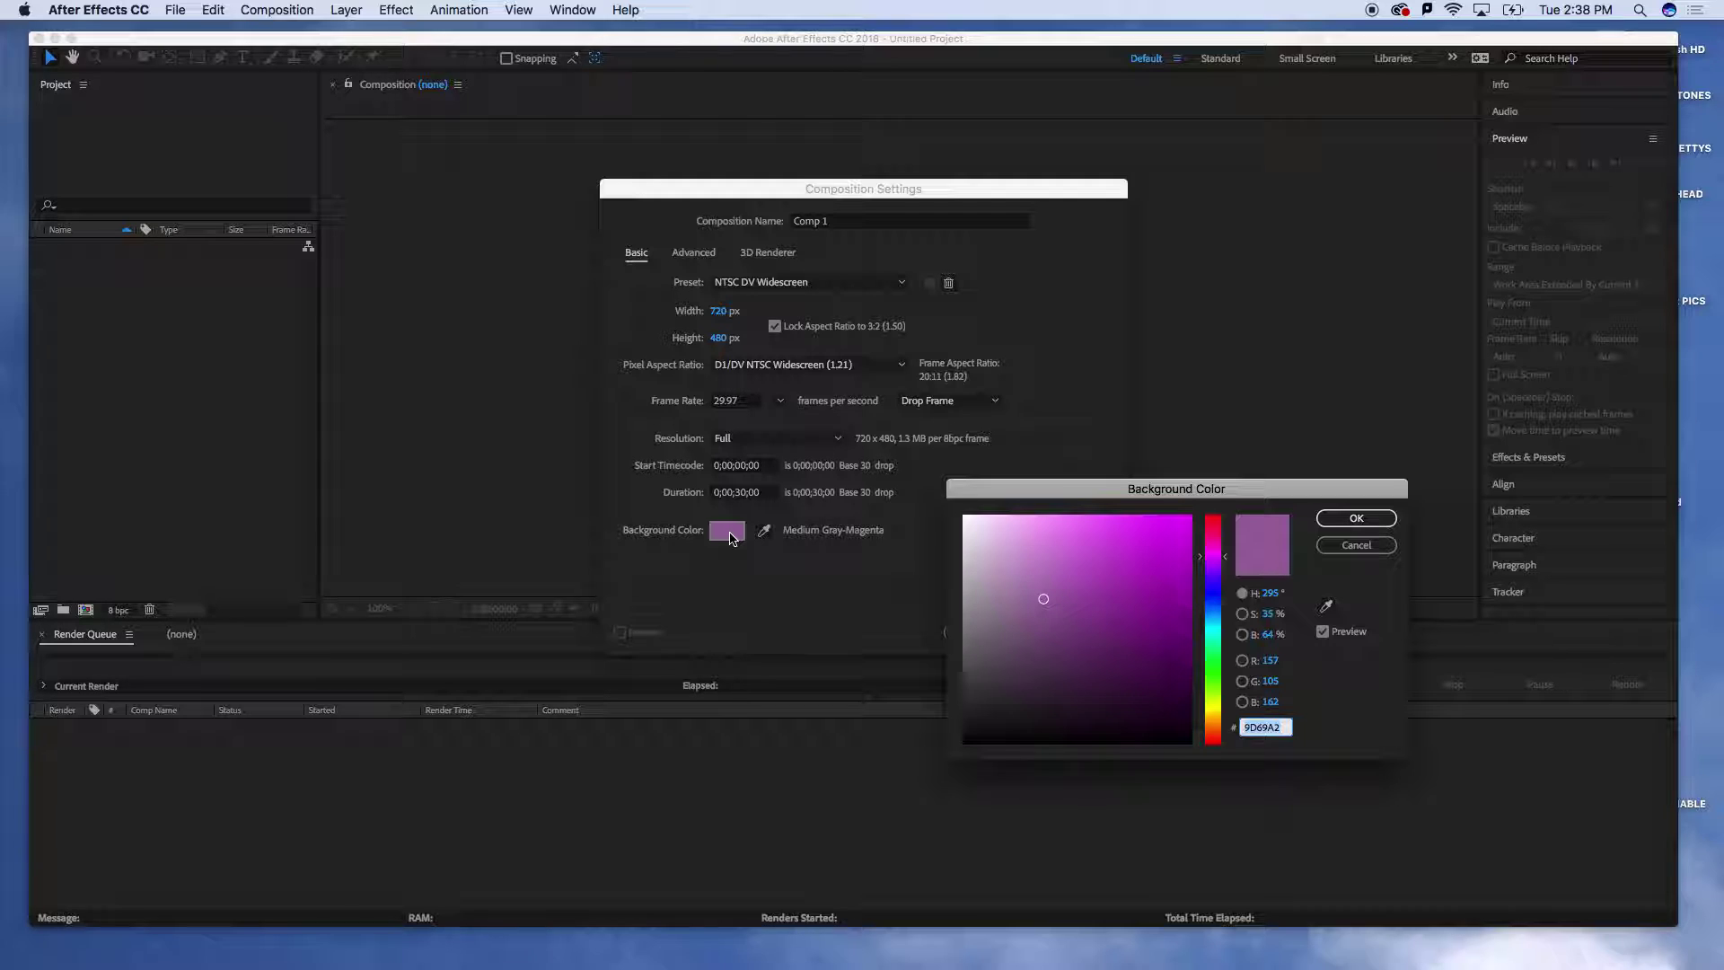
pyautogui.click(1000, 564)
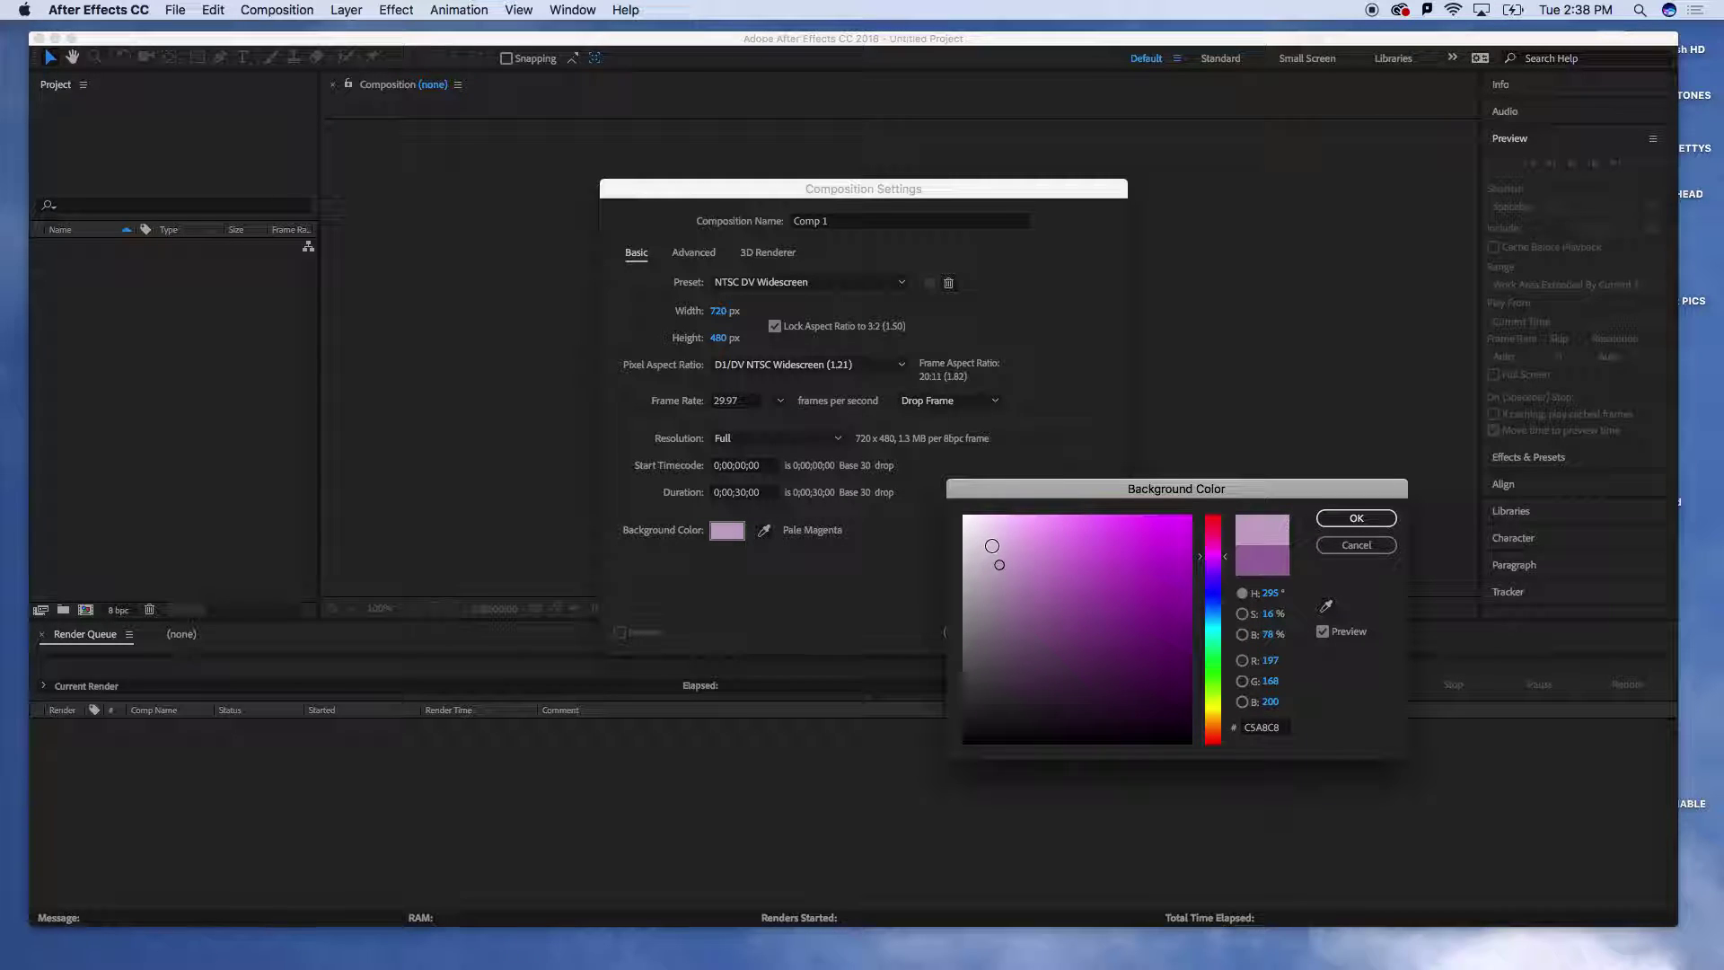
pyautogui.click(992, 546)
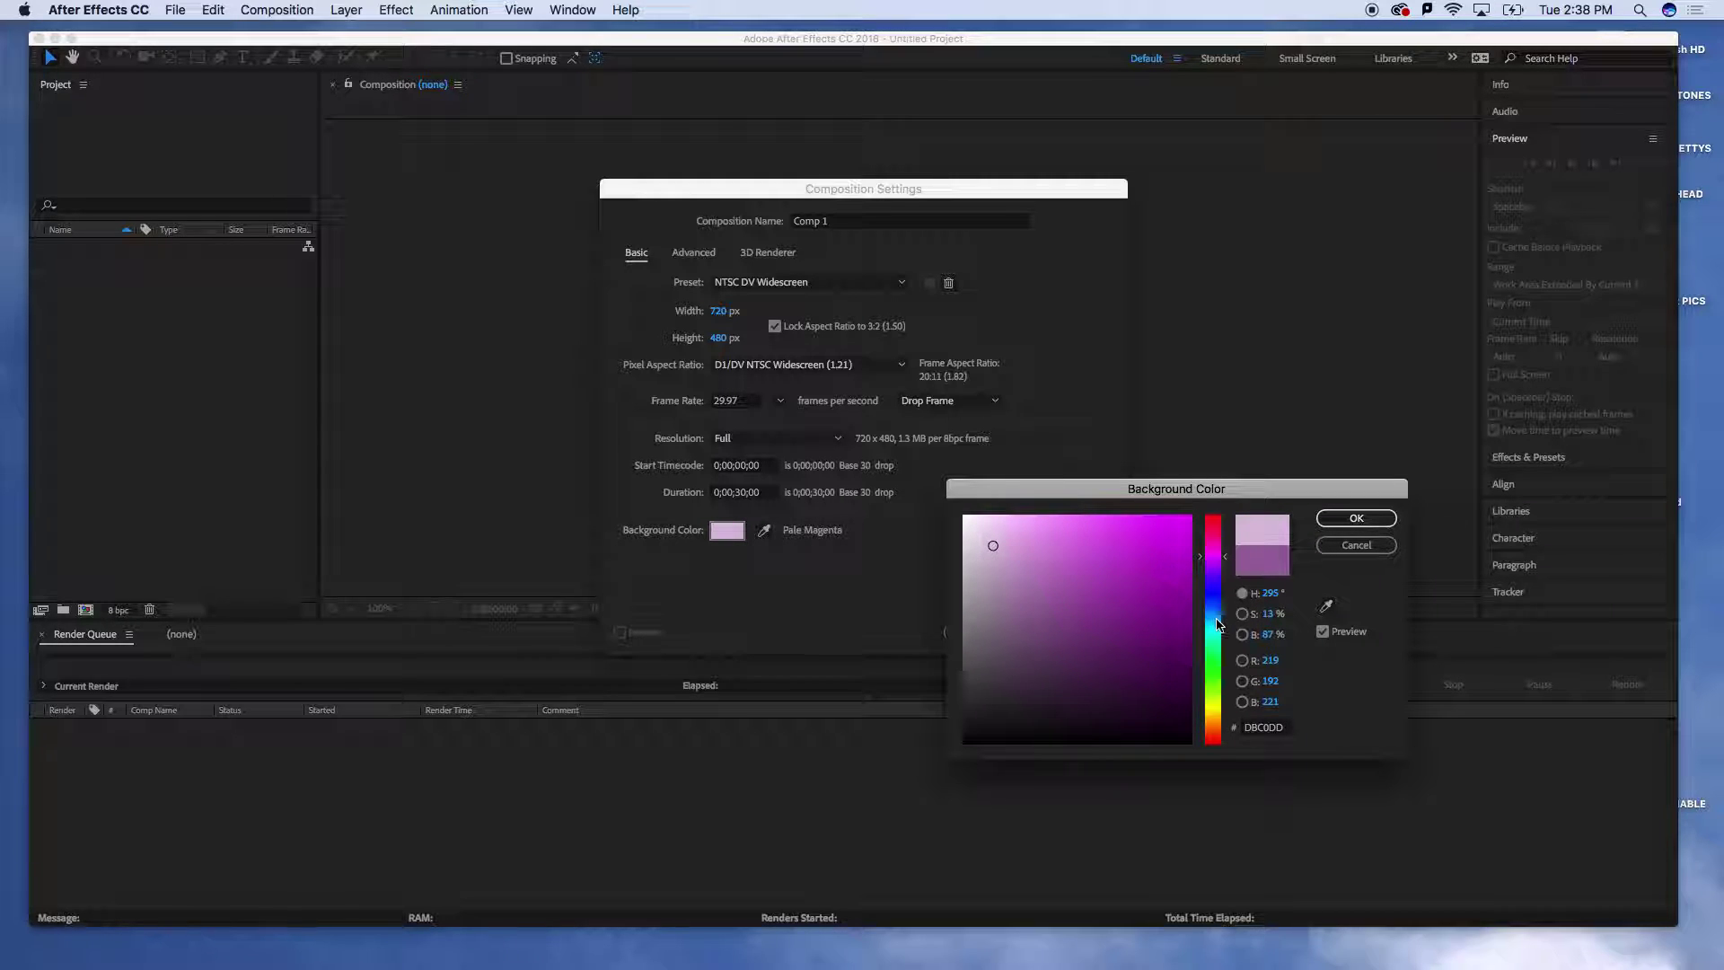
pyautogui.click(1217, 616)
pyautogui.click(1356, 521)
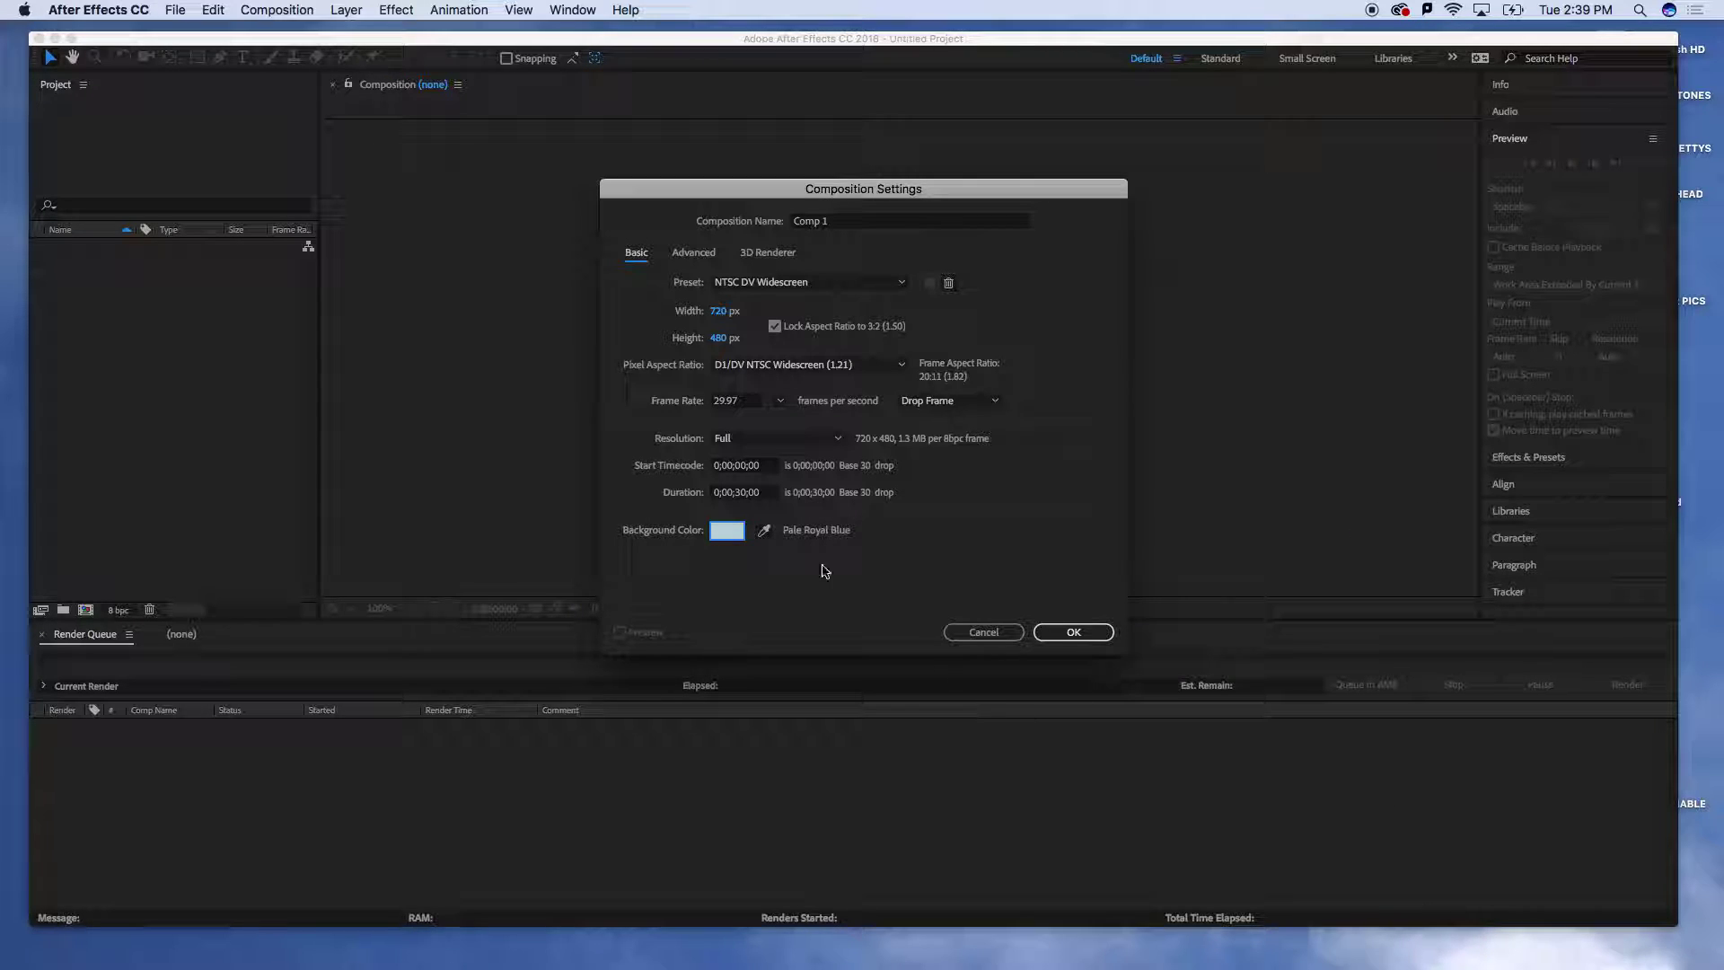
# - Sample dark gray 232323 from the screen as the composition's background color and accept it in the color picker
pyautogui.click(764, 529)
pyautogui.click(799, 625)
pyautogui.click(733, 533)
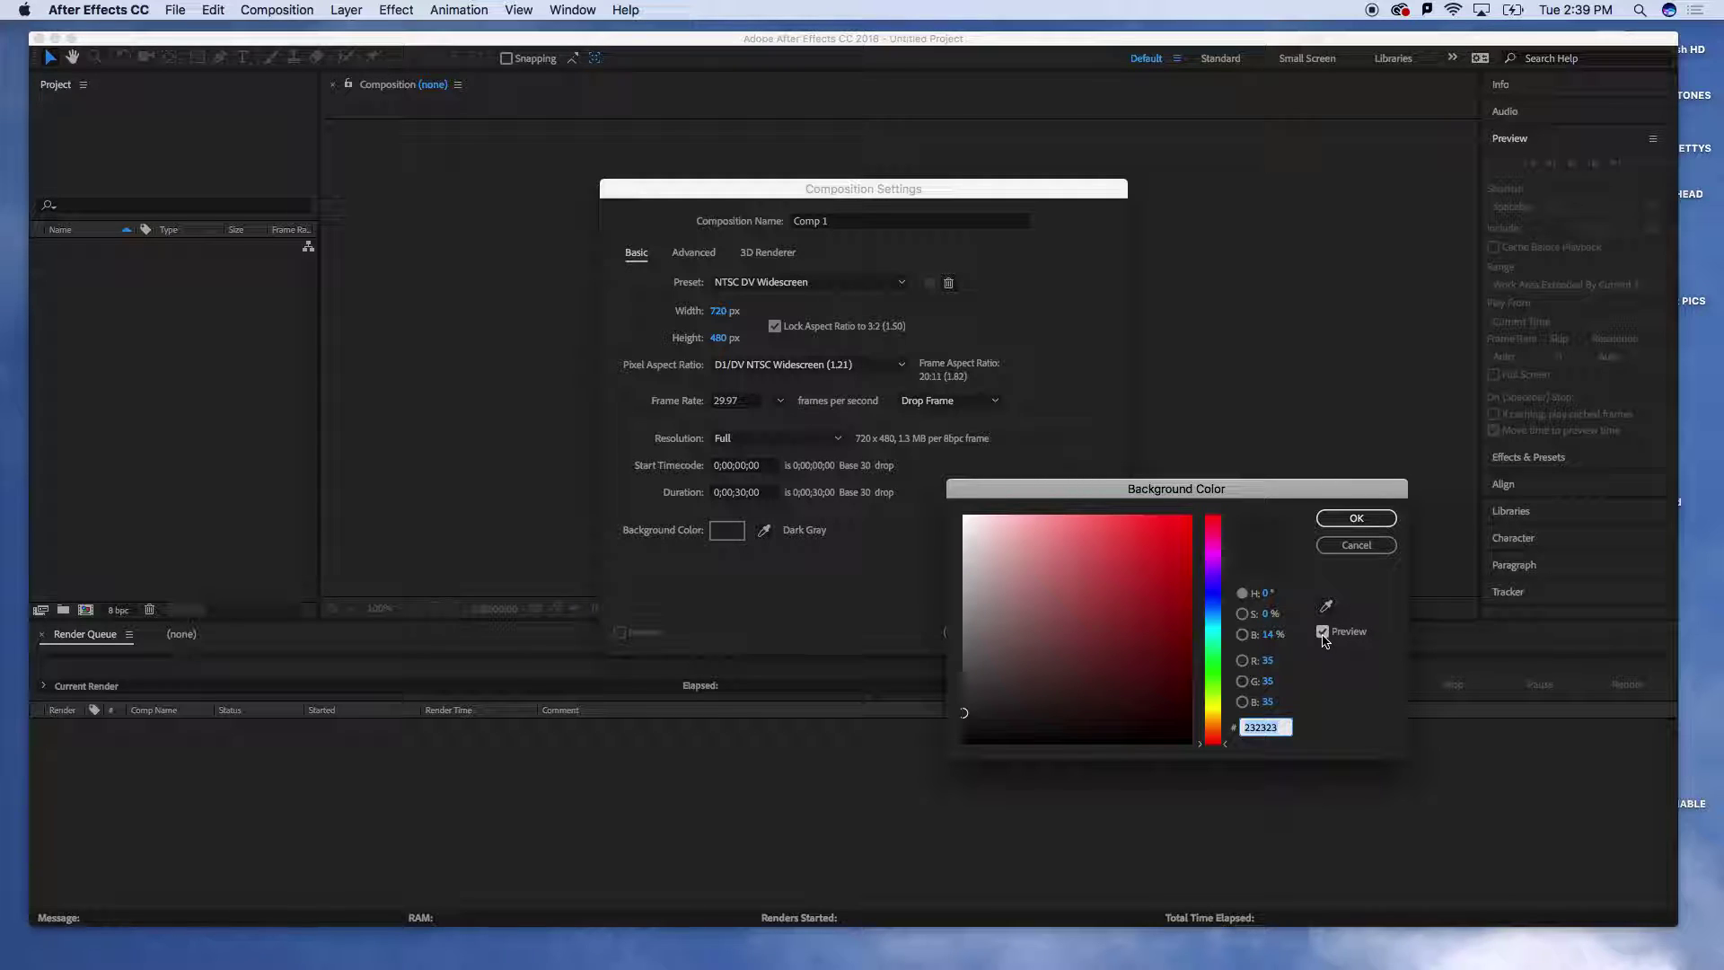
pyautogui.click(1356, 518)
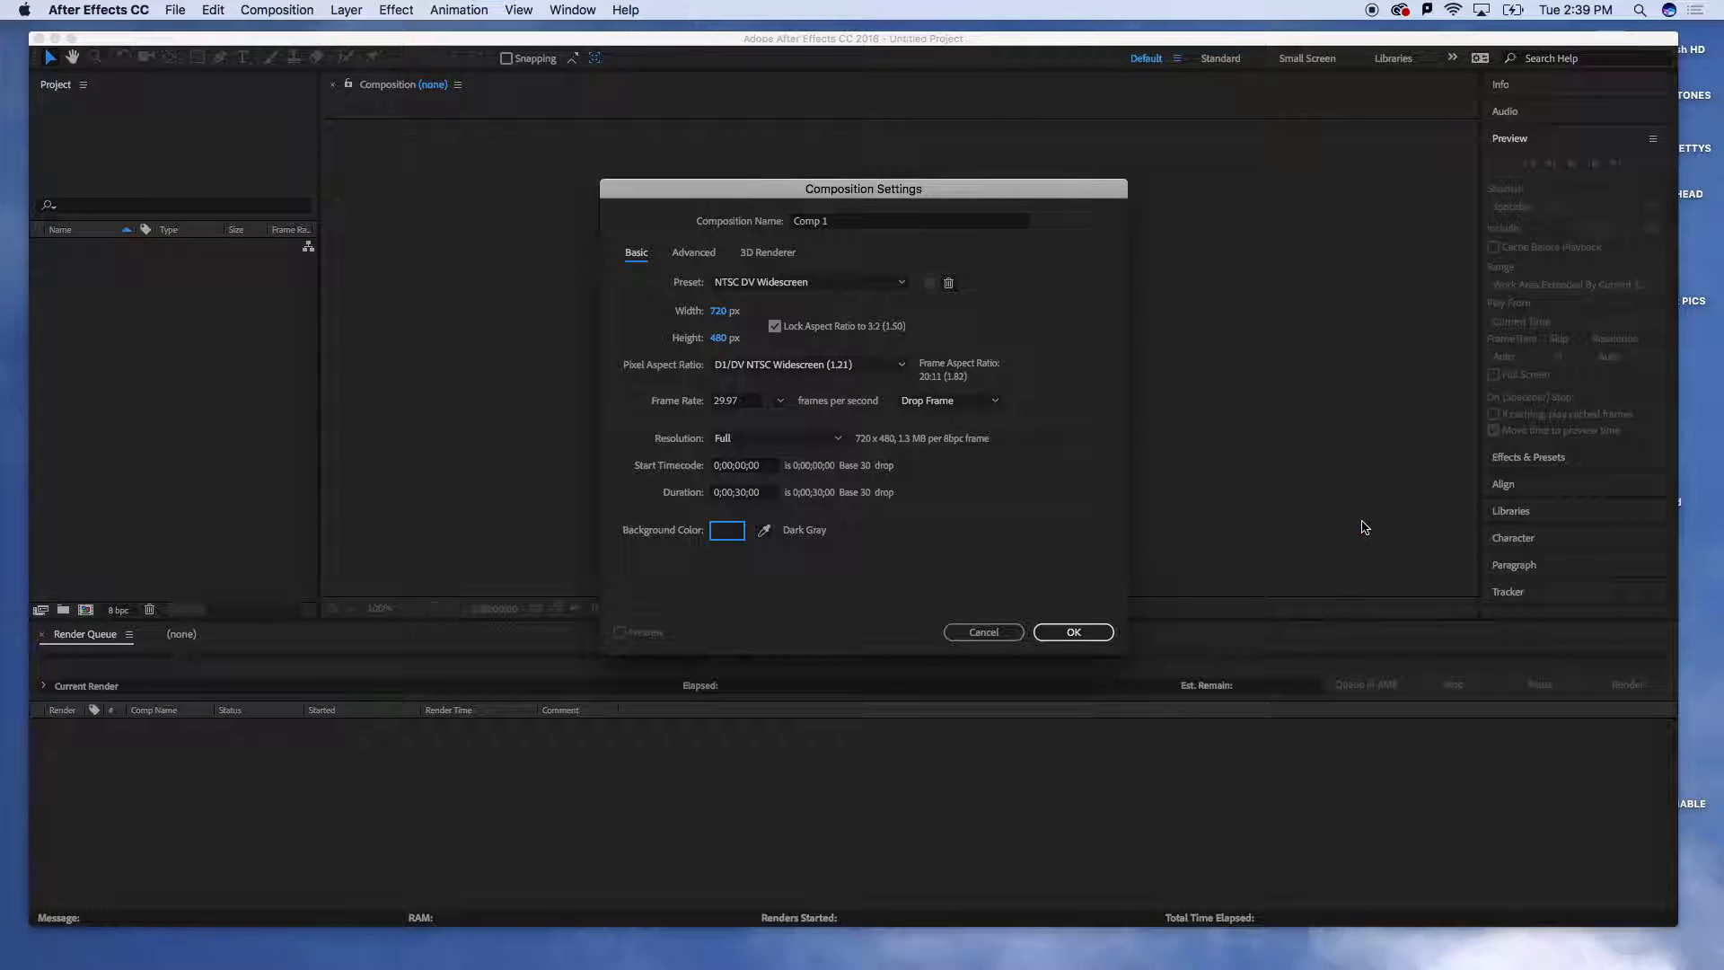
# - Set the composition's background color to the medium gray 6F6D6D
pyautogui.click(729, 535)
pyautogui.moveTo(965, 614); pyautogui.dragTo(967, 644)
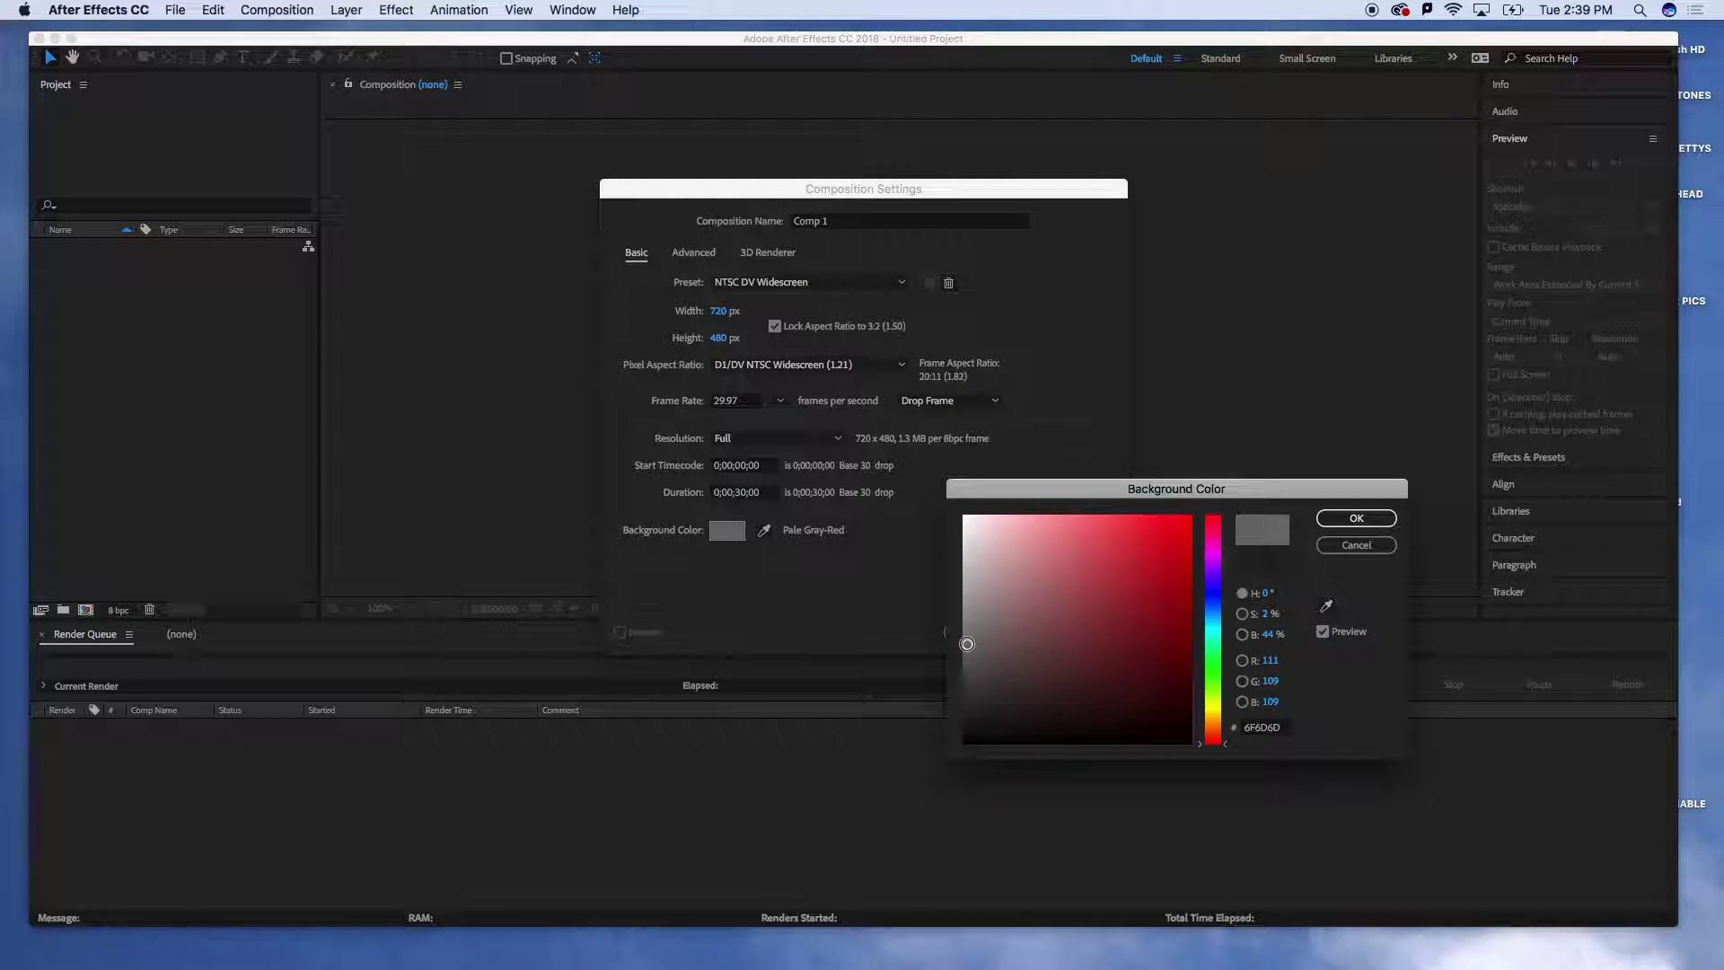
pyautogui.click(1355, 518)
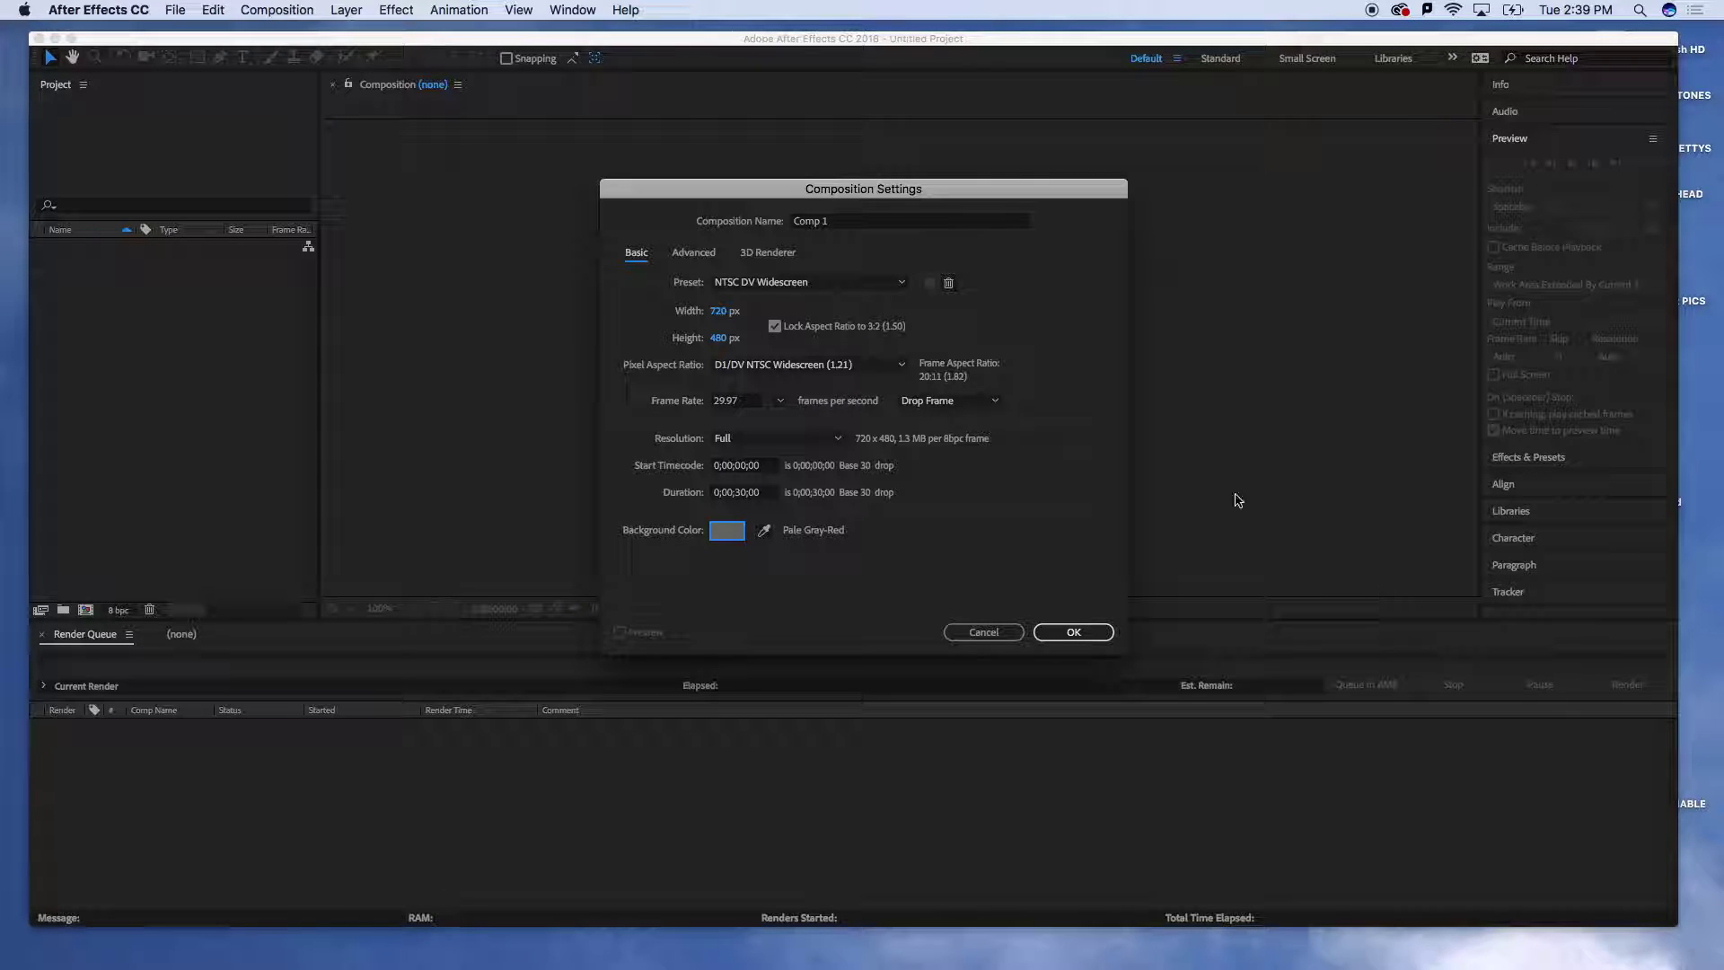
# - Name the composition "Random Composition" and create it
pyautogui.click(843, 228)
pyautogui.press('BackSpace')
pyautogui.press('BackSpace')
pyautogui.press('BackSpace')
pyautogui.press('BackSpace')
pyautogui.press('BackSpace')
pyautogui.press('BackSpace')
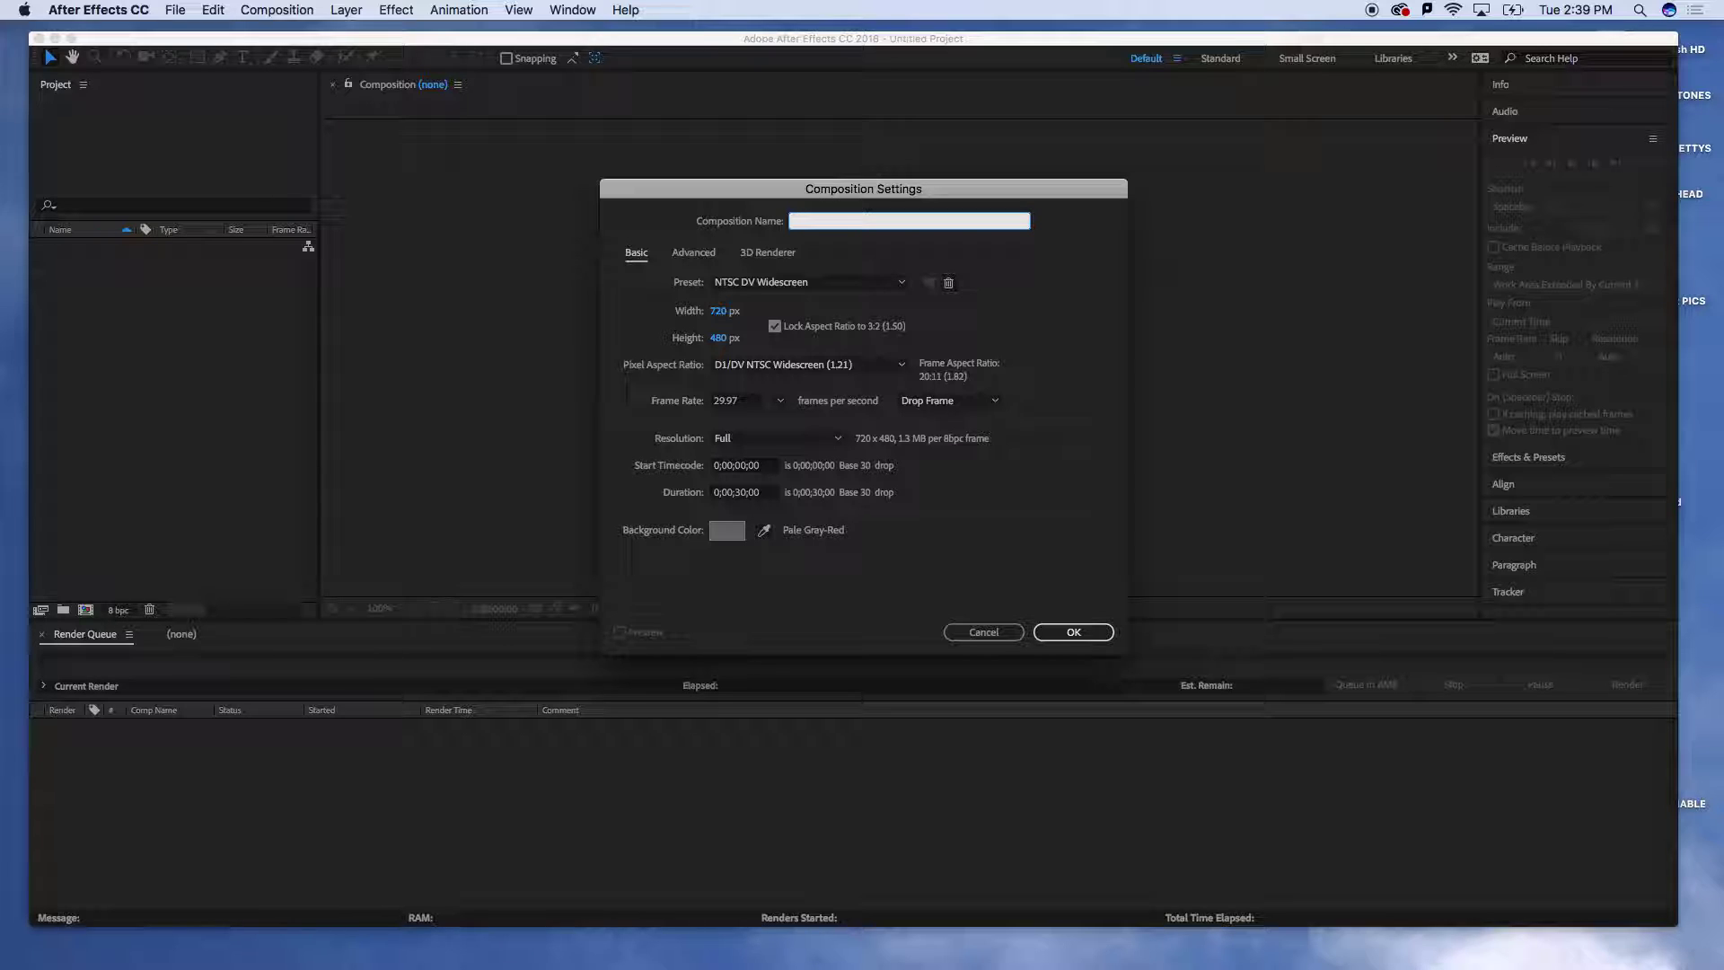
pyautogui.write('Random Composition')
pyautogui.click(1066, 633)
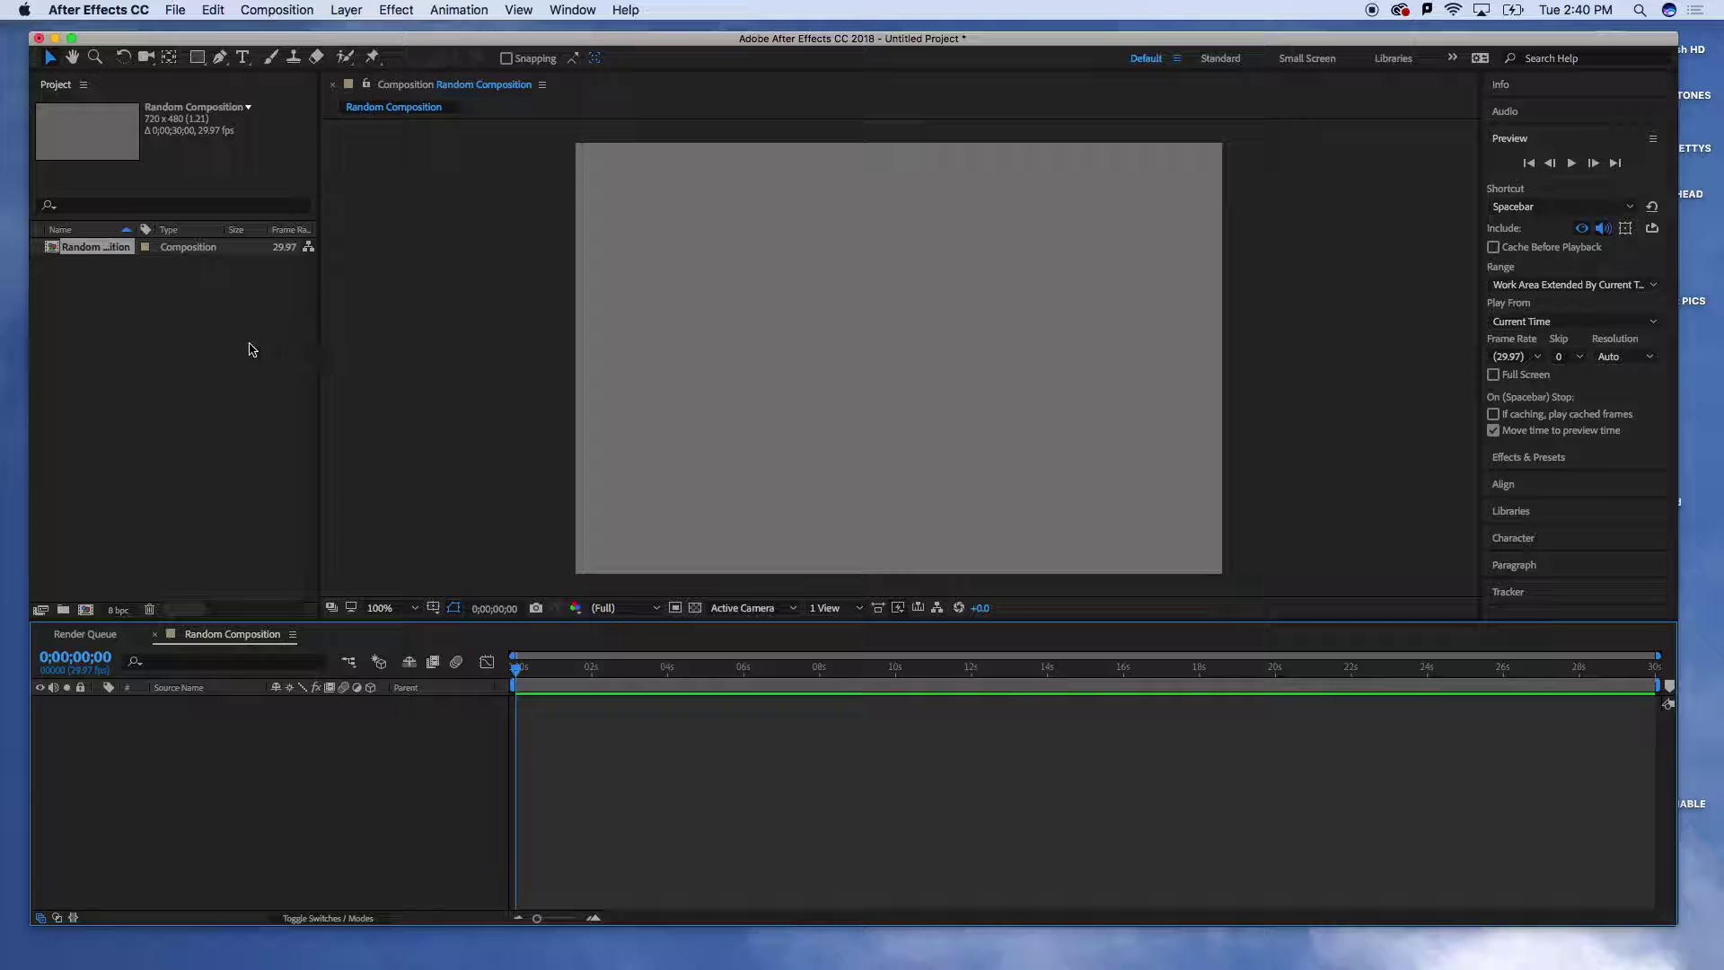
# - Start importing a file, preview Xwing.ai in the COURSES 2017 folder and check its Import As options
pyautogui.click(191, 343)
pyautogui.doubleClick(191, 343)
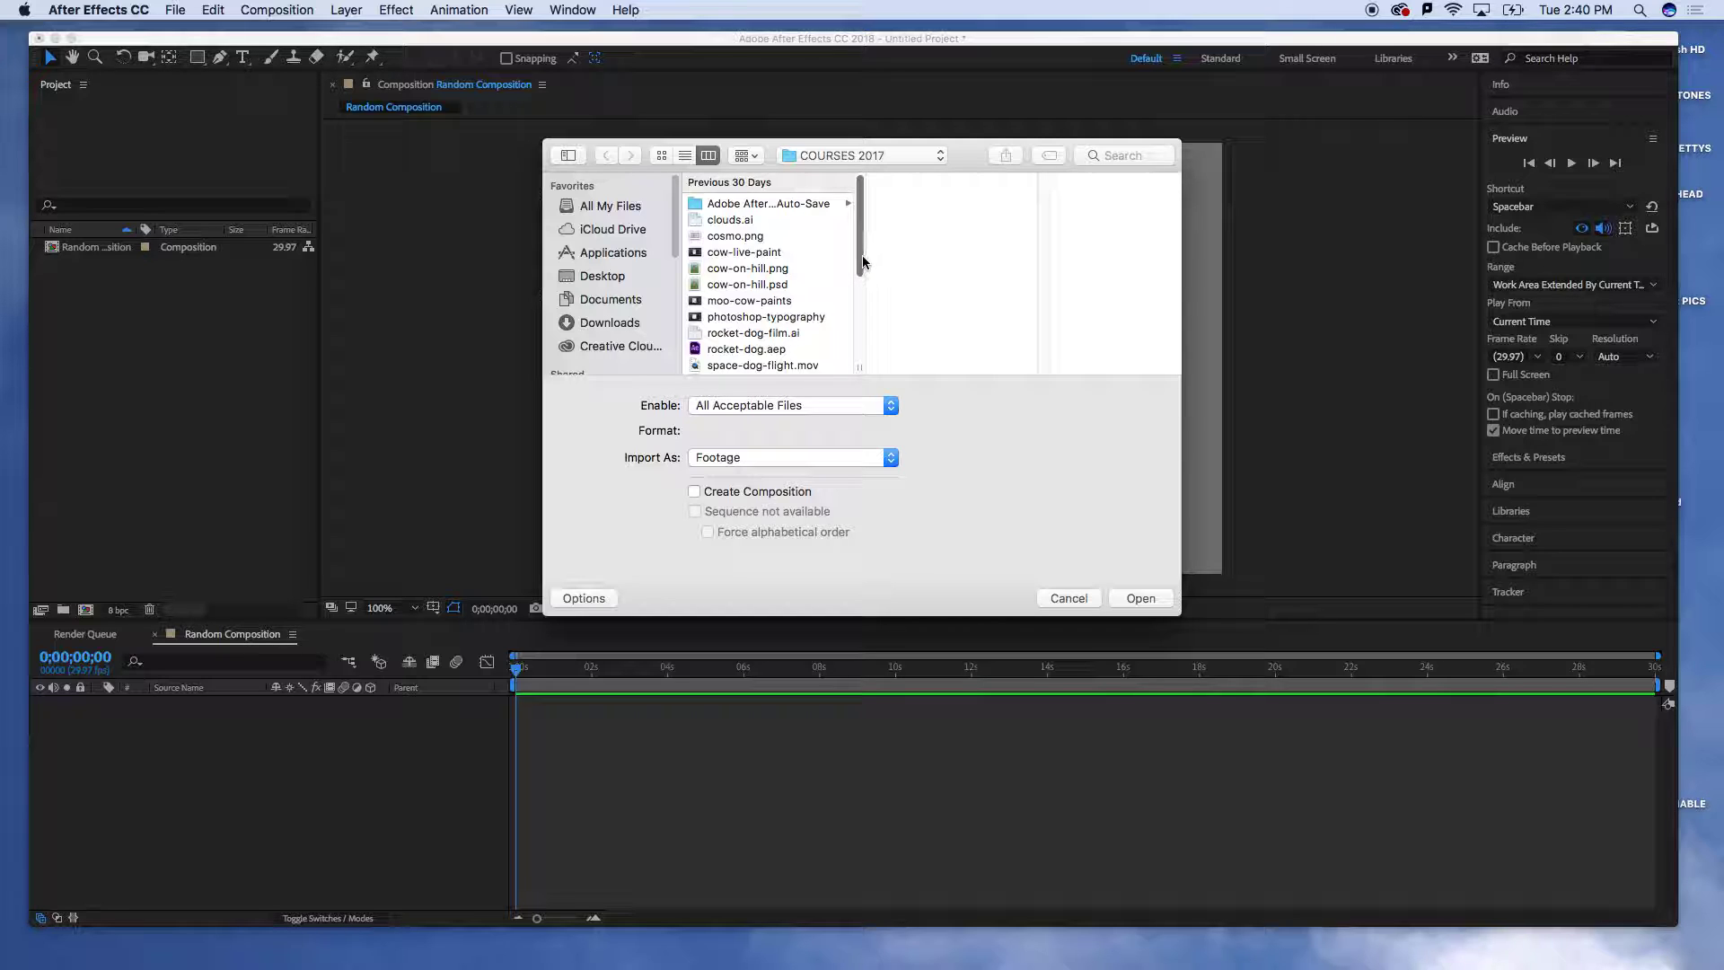
pyautogui.moveTo(860, 263); pyautogui.dragTo(860, 341)
pyautogui.click(728, 269)
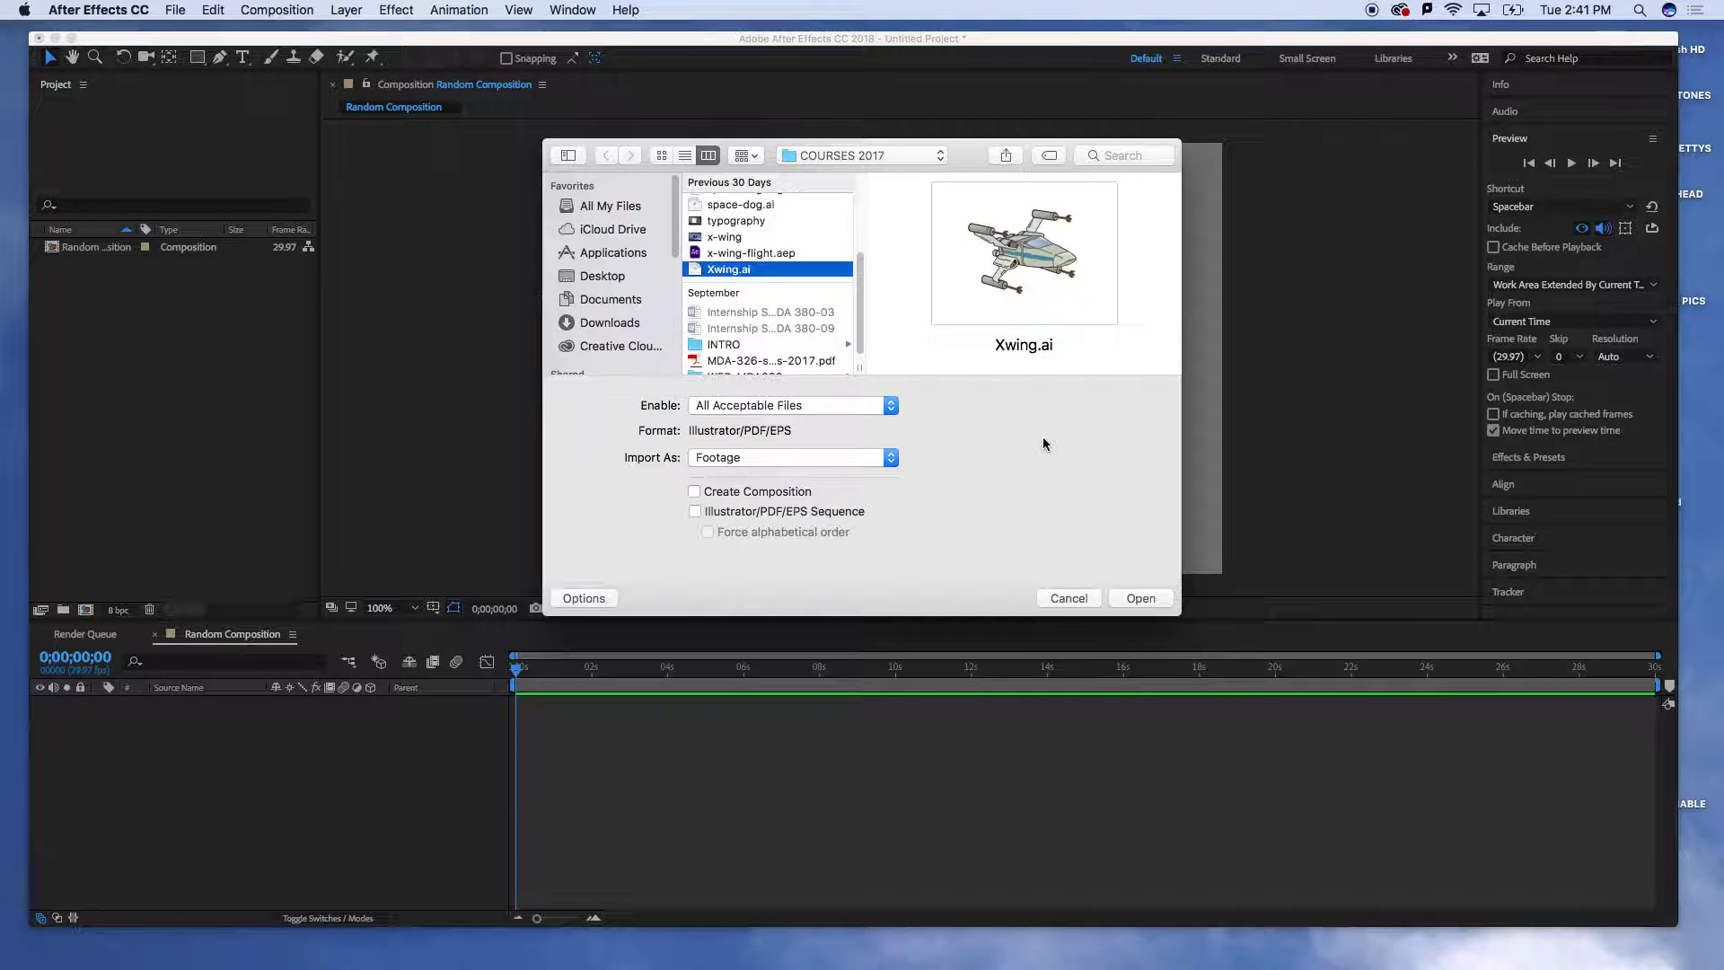
pyautogui.click(785, 457)
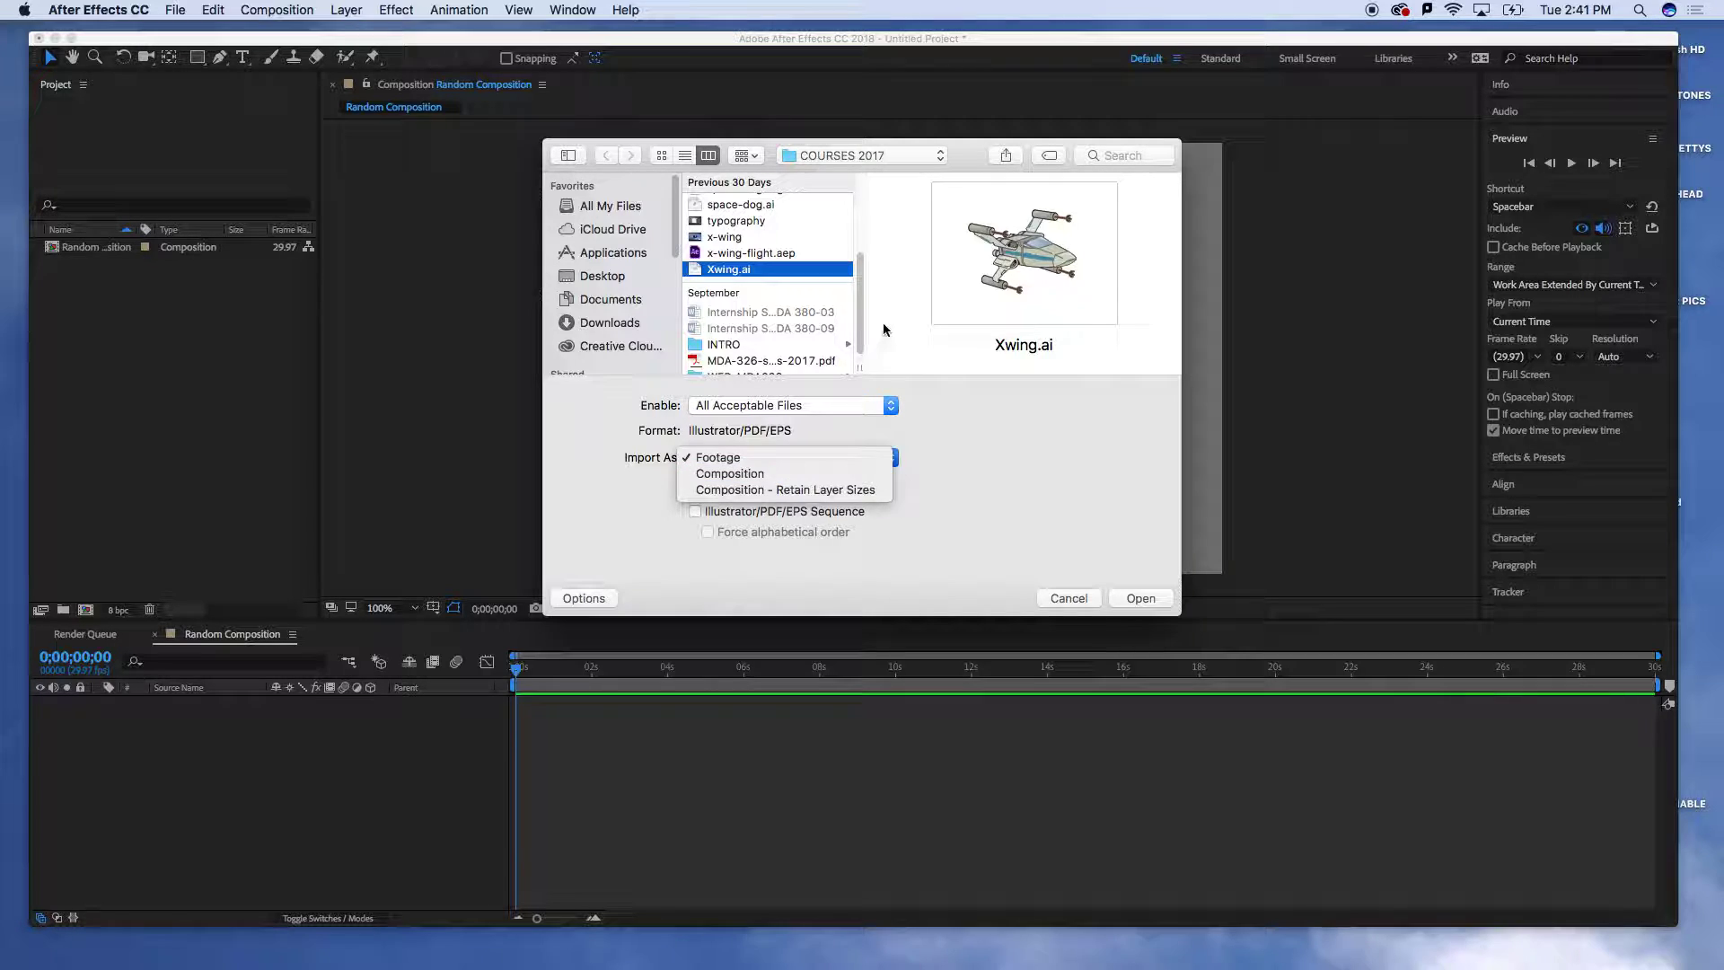
pyautogui.click(859, 310)
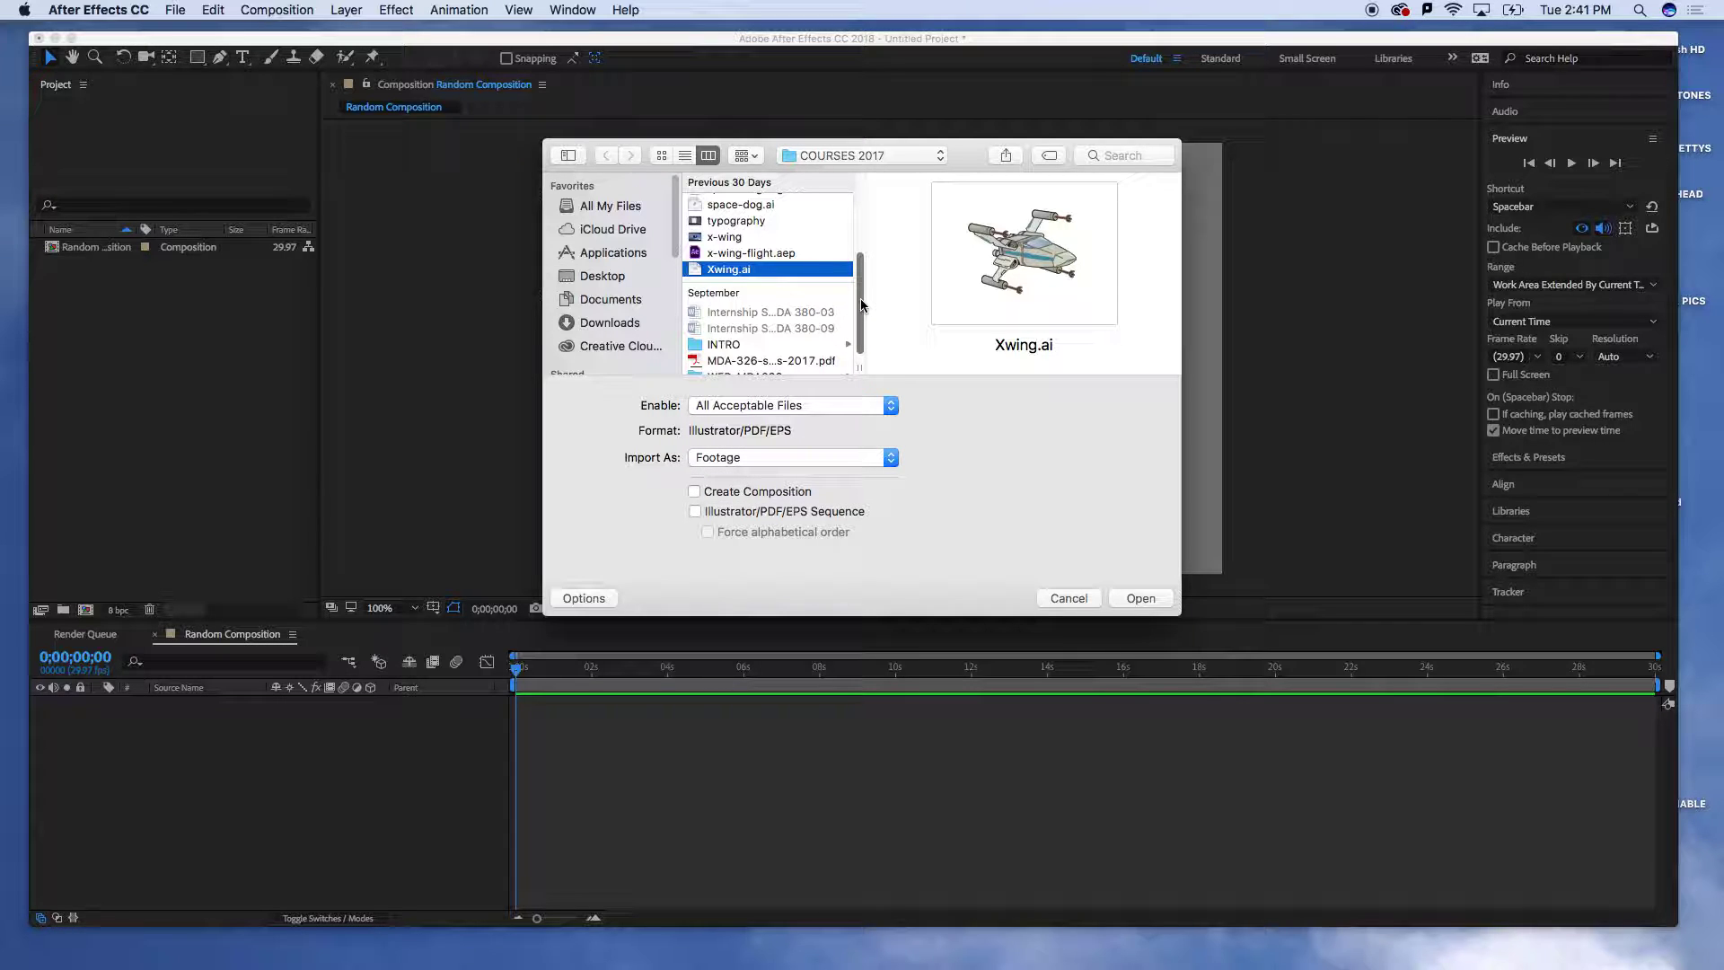
pyautogui.moveTo(859, 313); pyautogui.dragTo(864, 235)
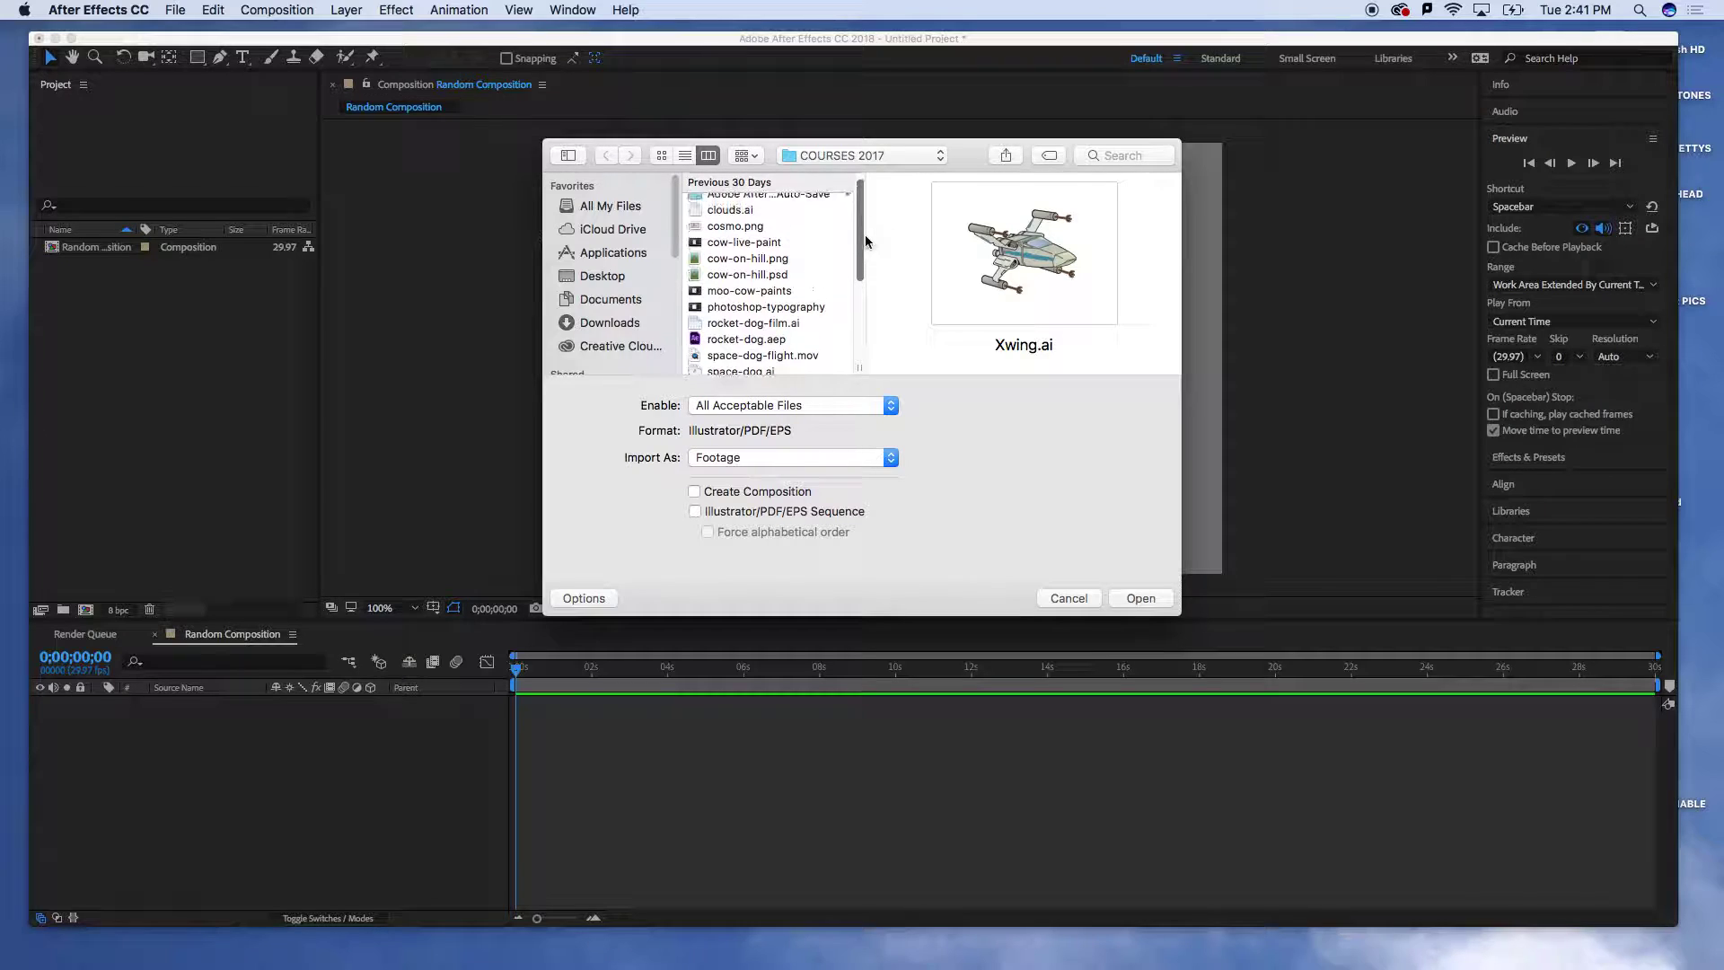
# - Browse the Desktop for artwork, previewing foot-logo.ai and the files skully-9.ai, skully-thang.ai and monarch-rearly1.jpg in the EK9 folder
pyautogui.click(620, 278)
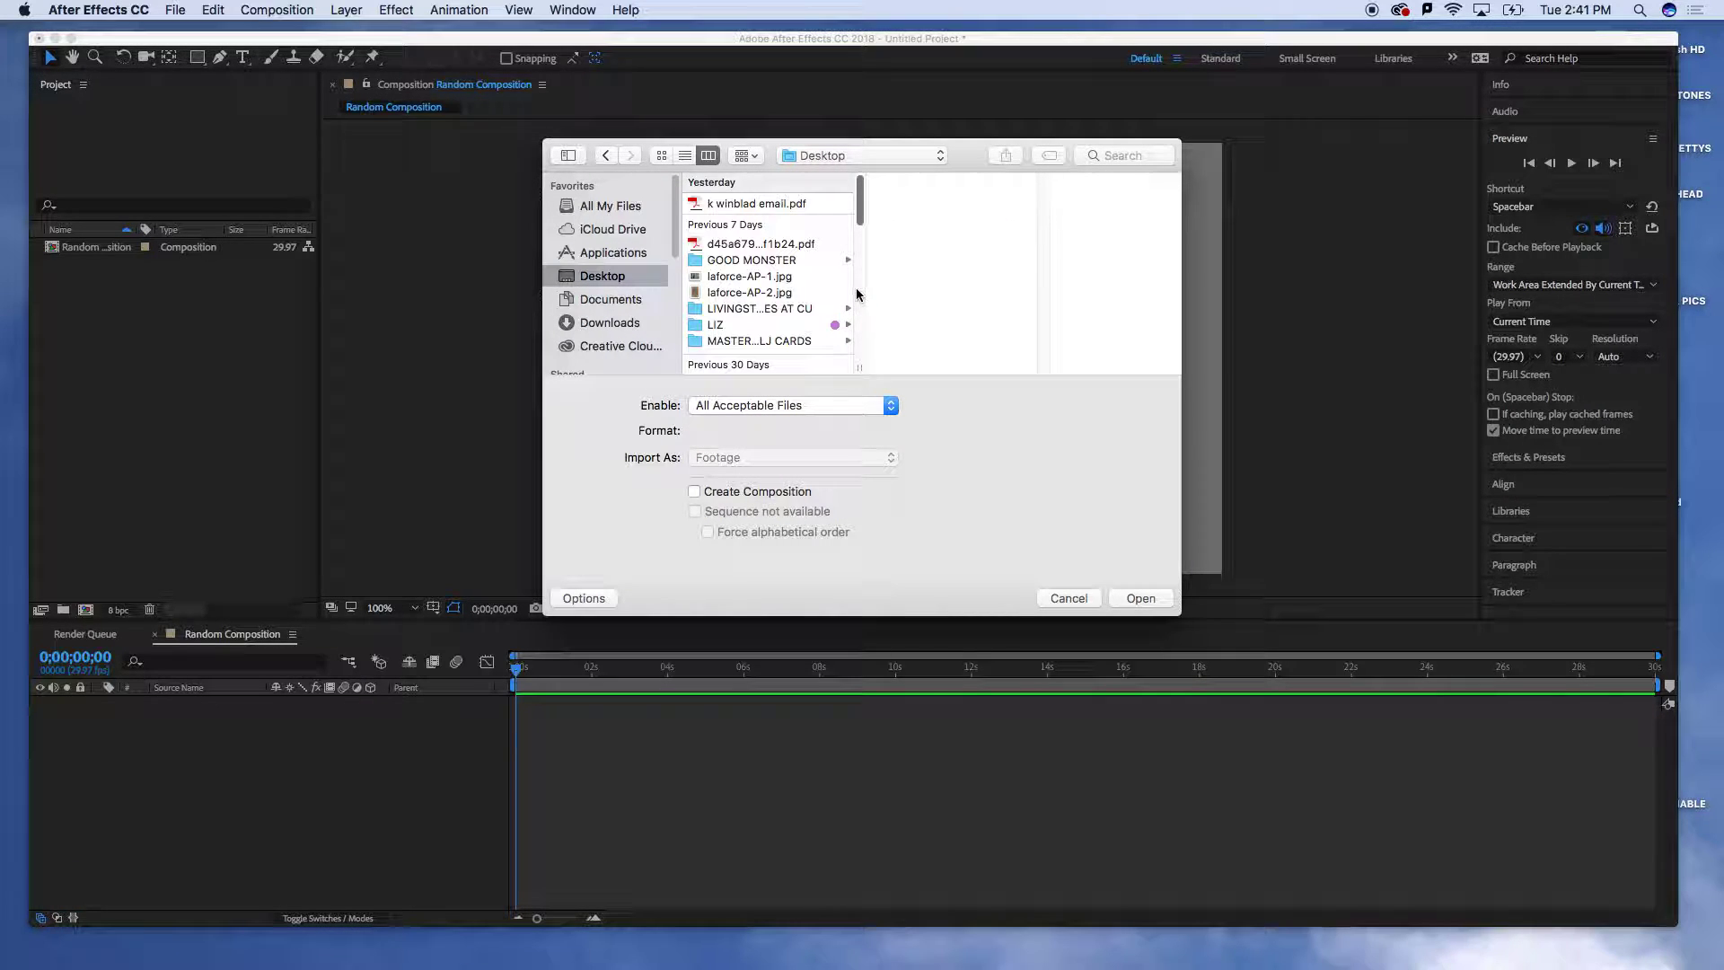
pyautogui.click(864, 214)
pyautogui.moveTo(861, 218); pyautogui.dragTo(867, 282)
pyautogui.click(750, 223)
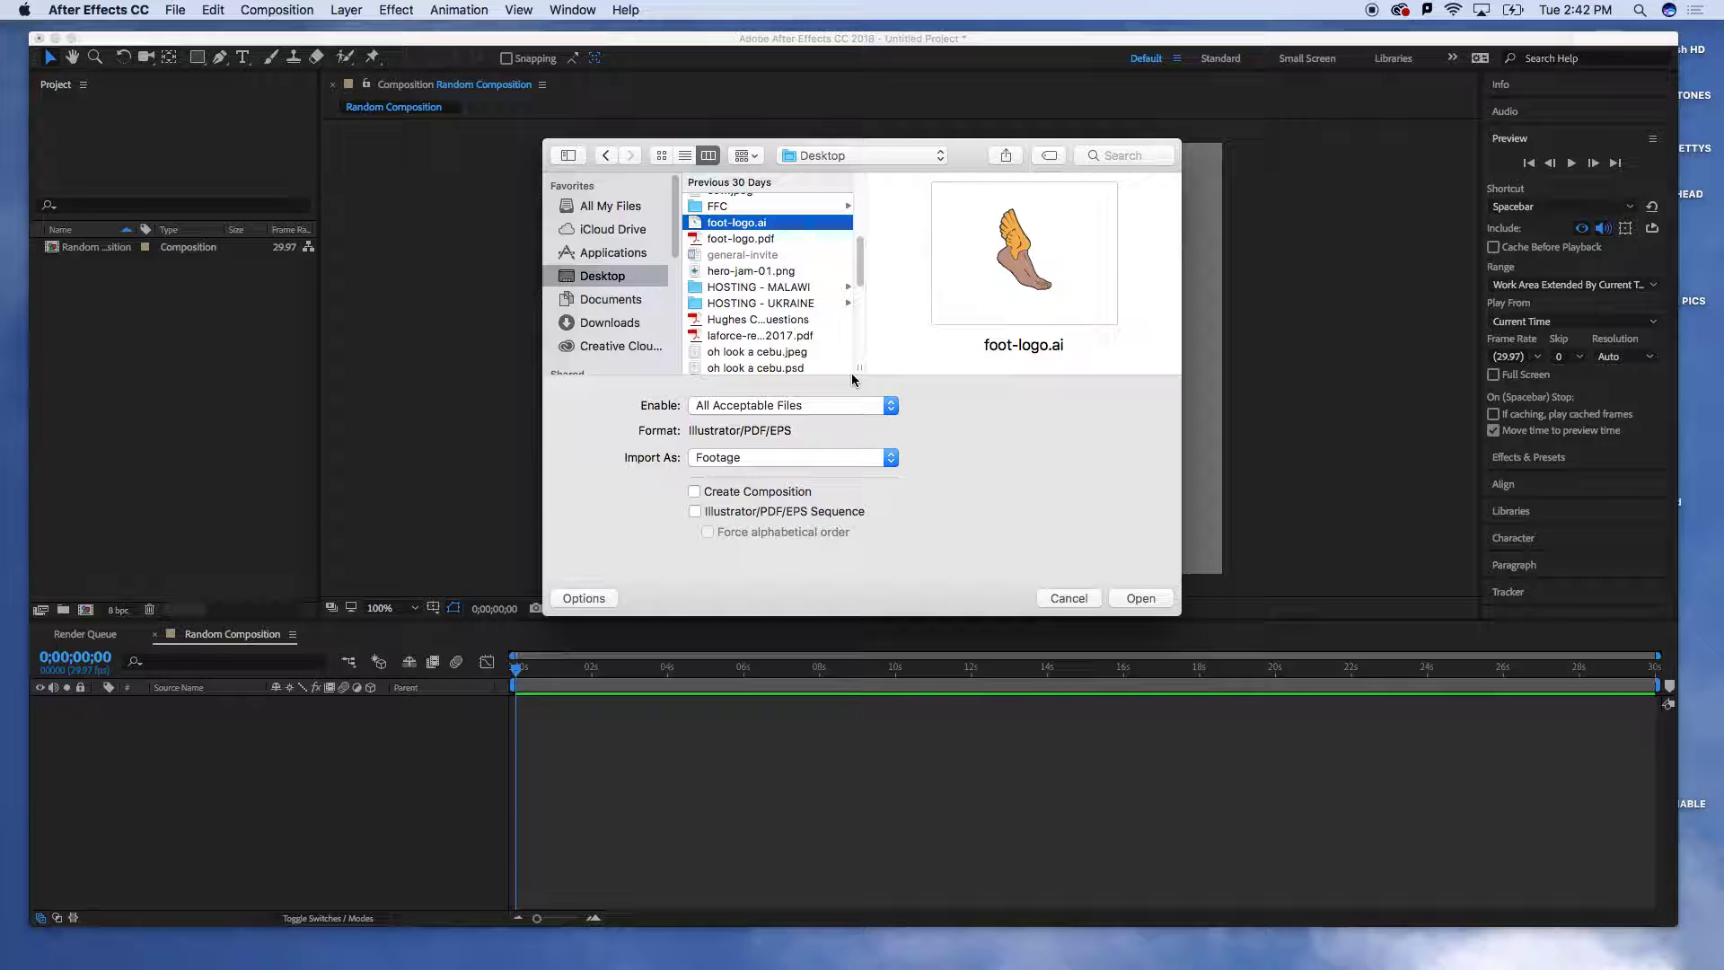
pyautogui.moveTo(860, 272); pyautogui.dragTo(864, 332)
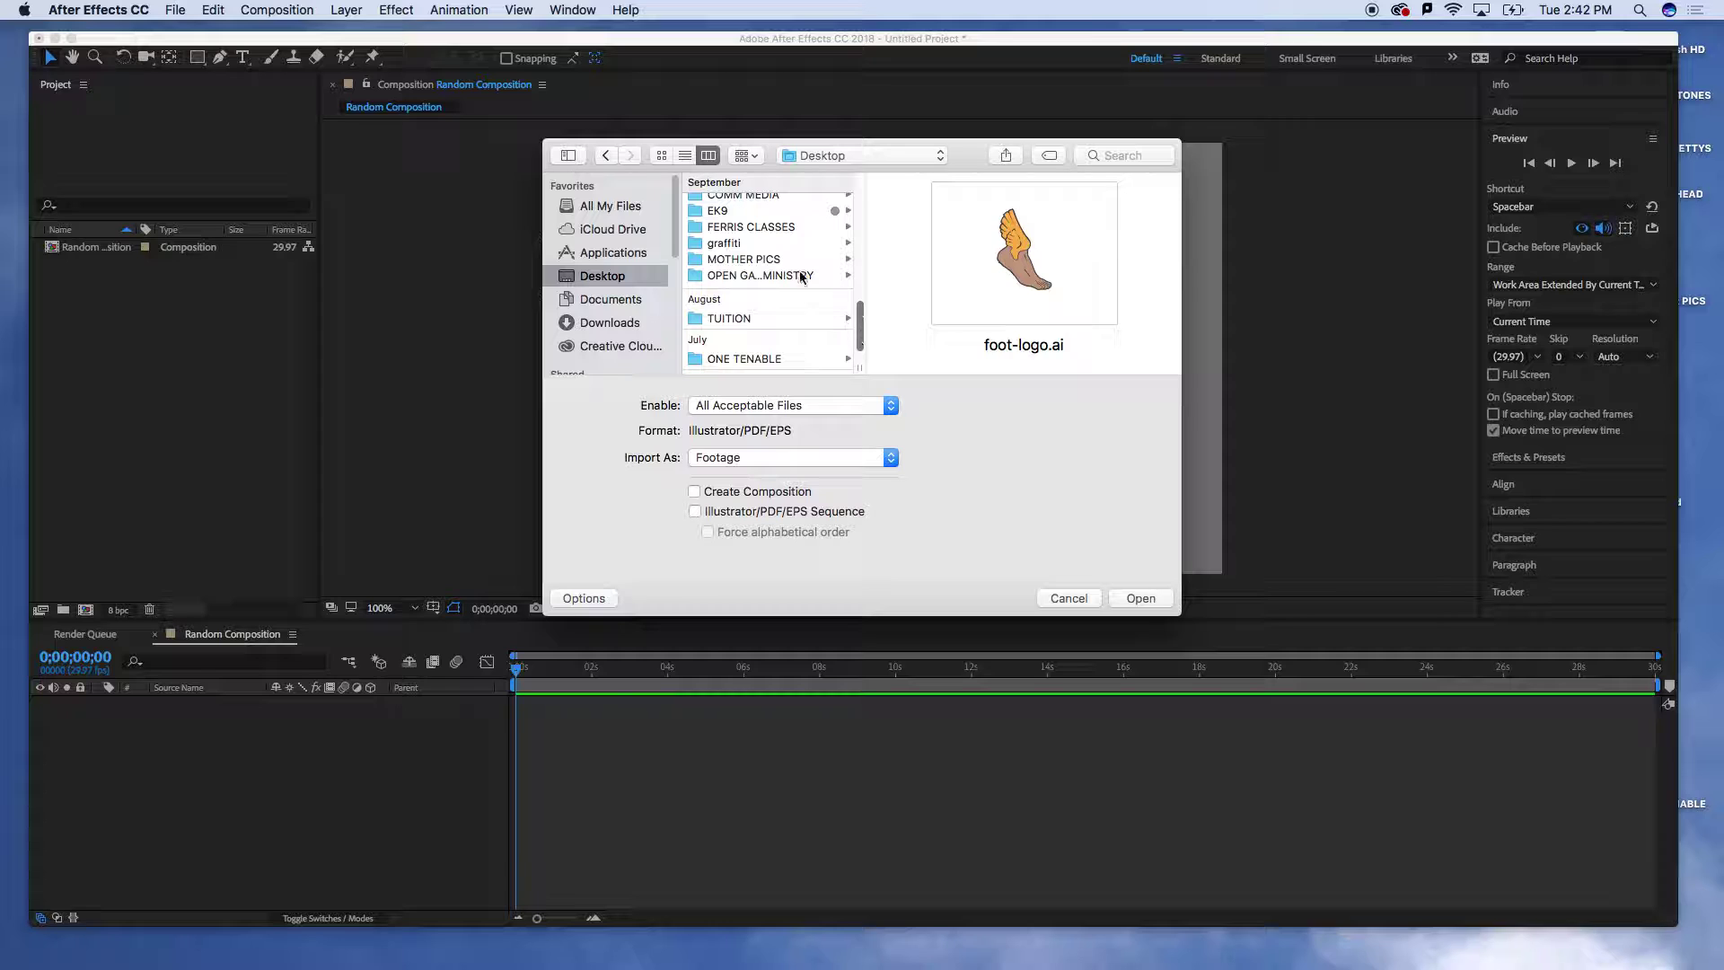
pyautogui.click(723, 215)
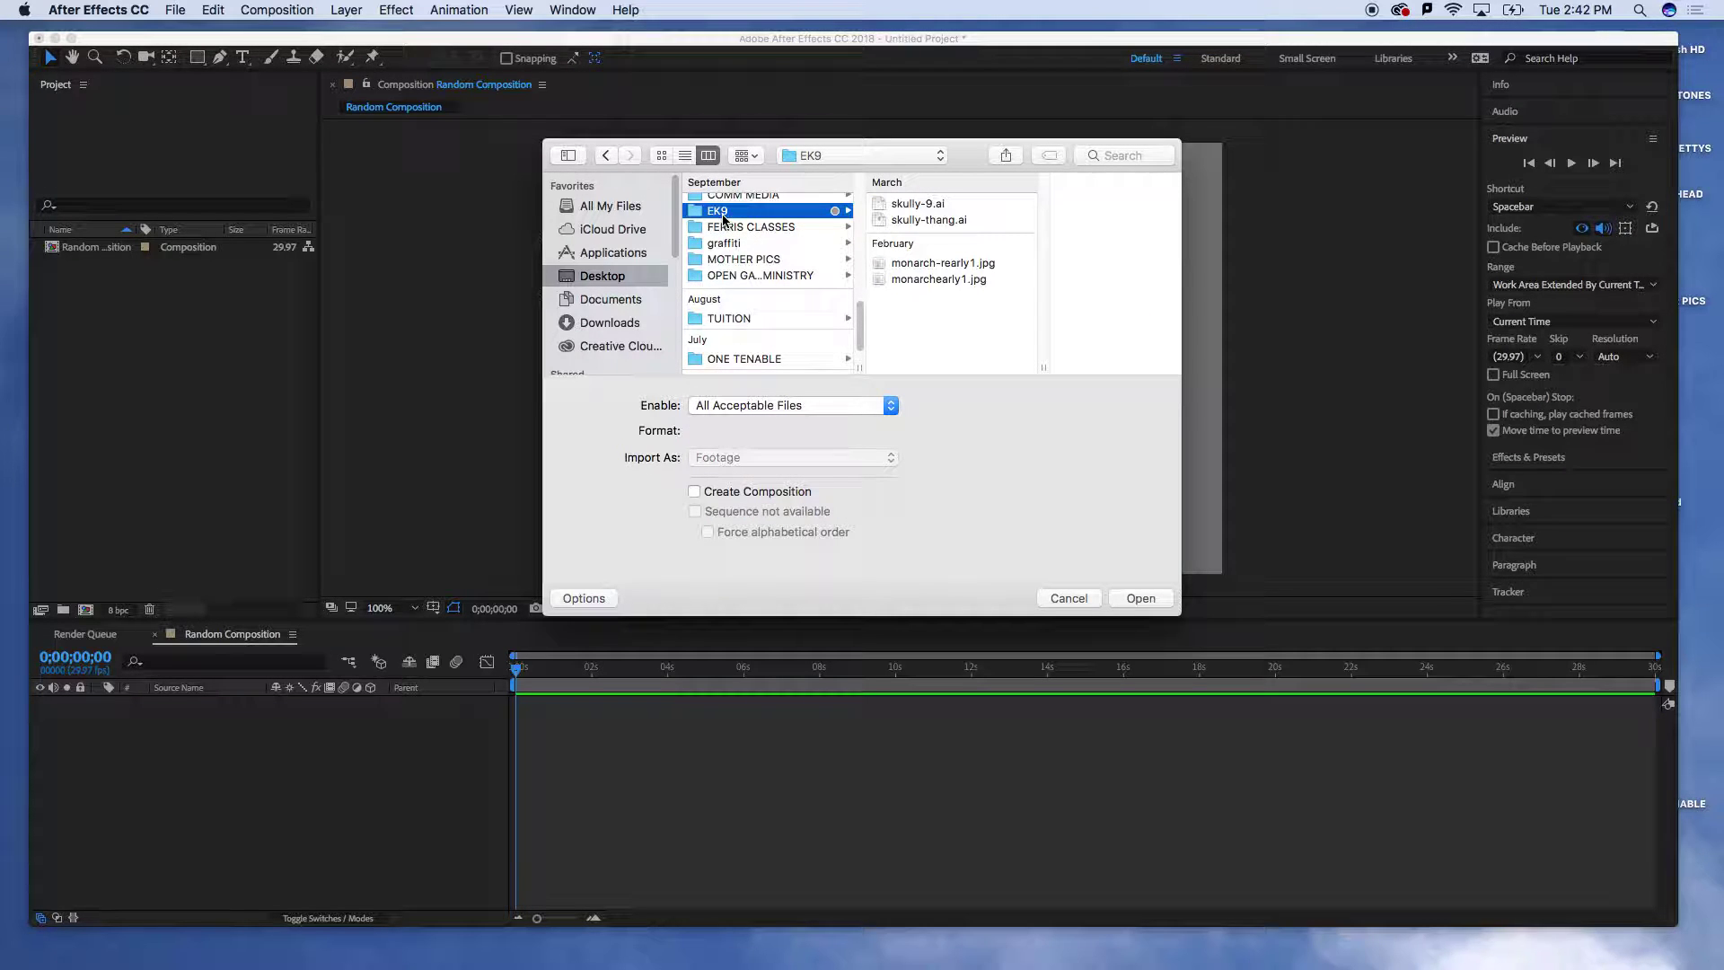
pyautogui.click(893, 208)
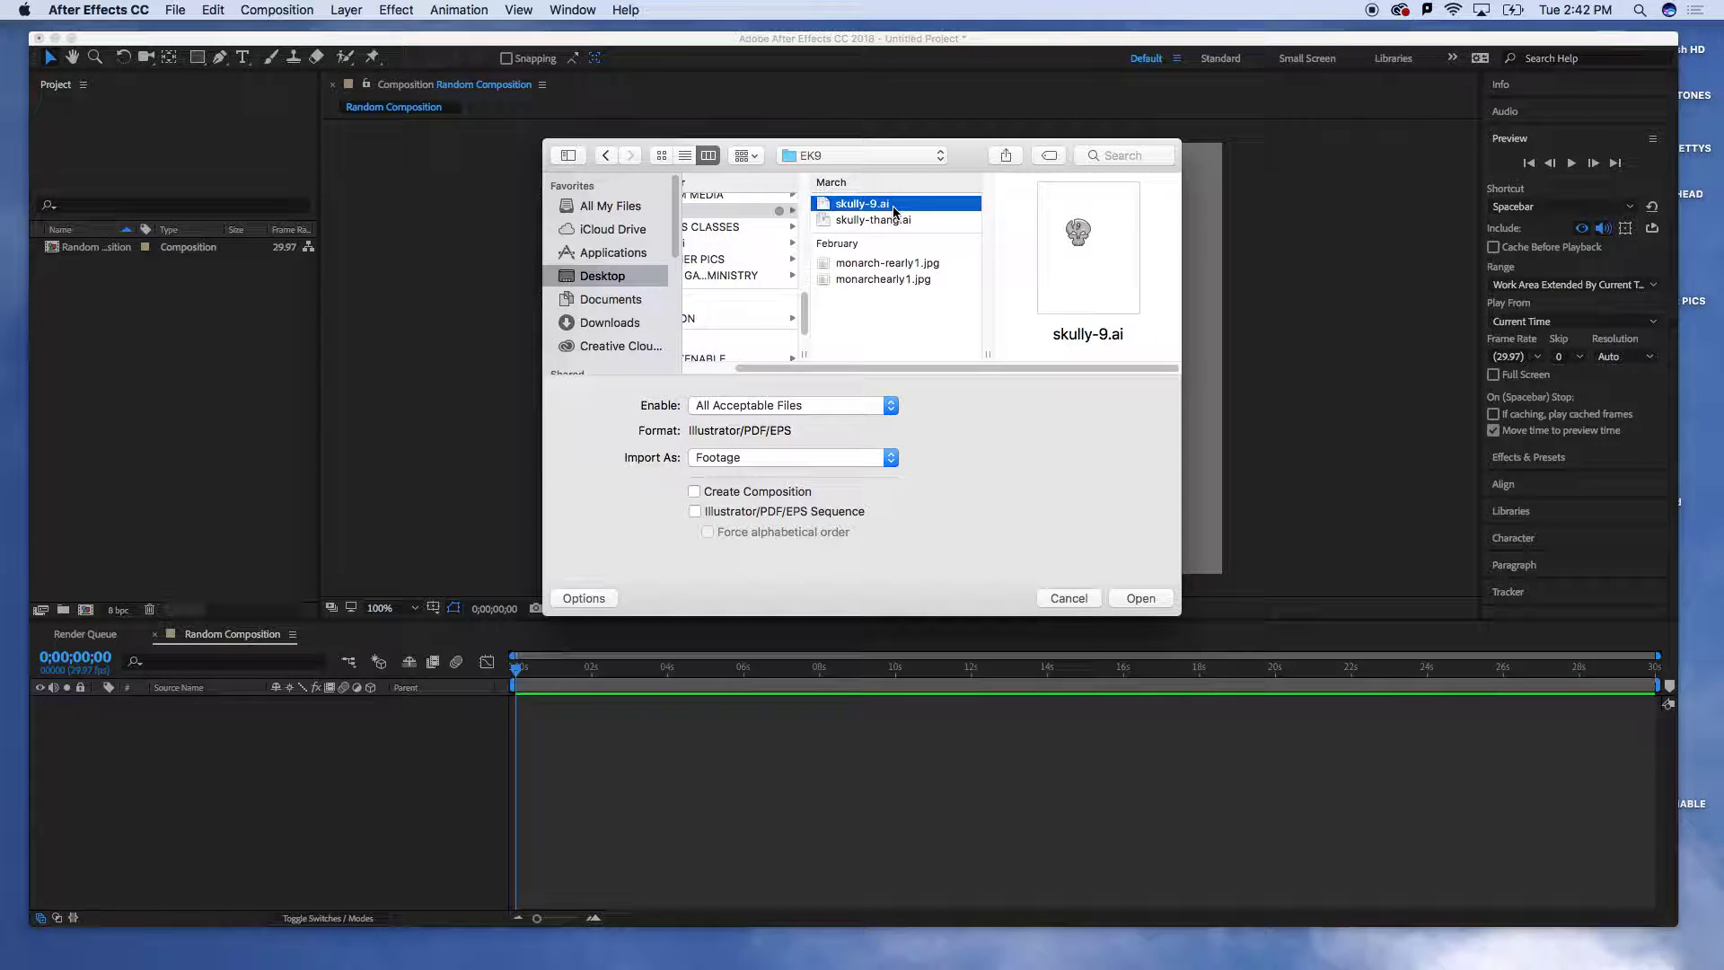
pyautogui.click(870, 218)
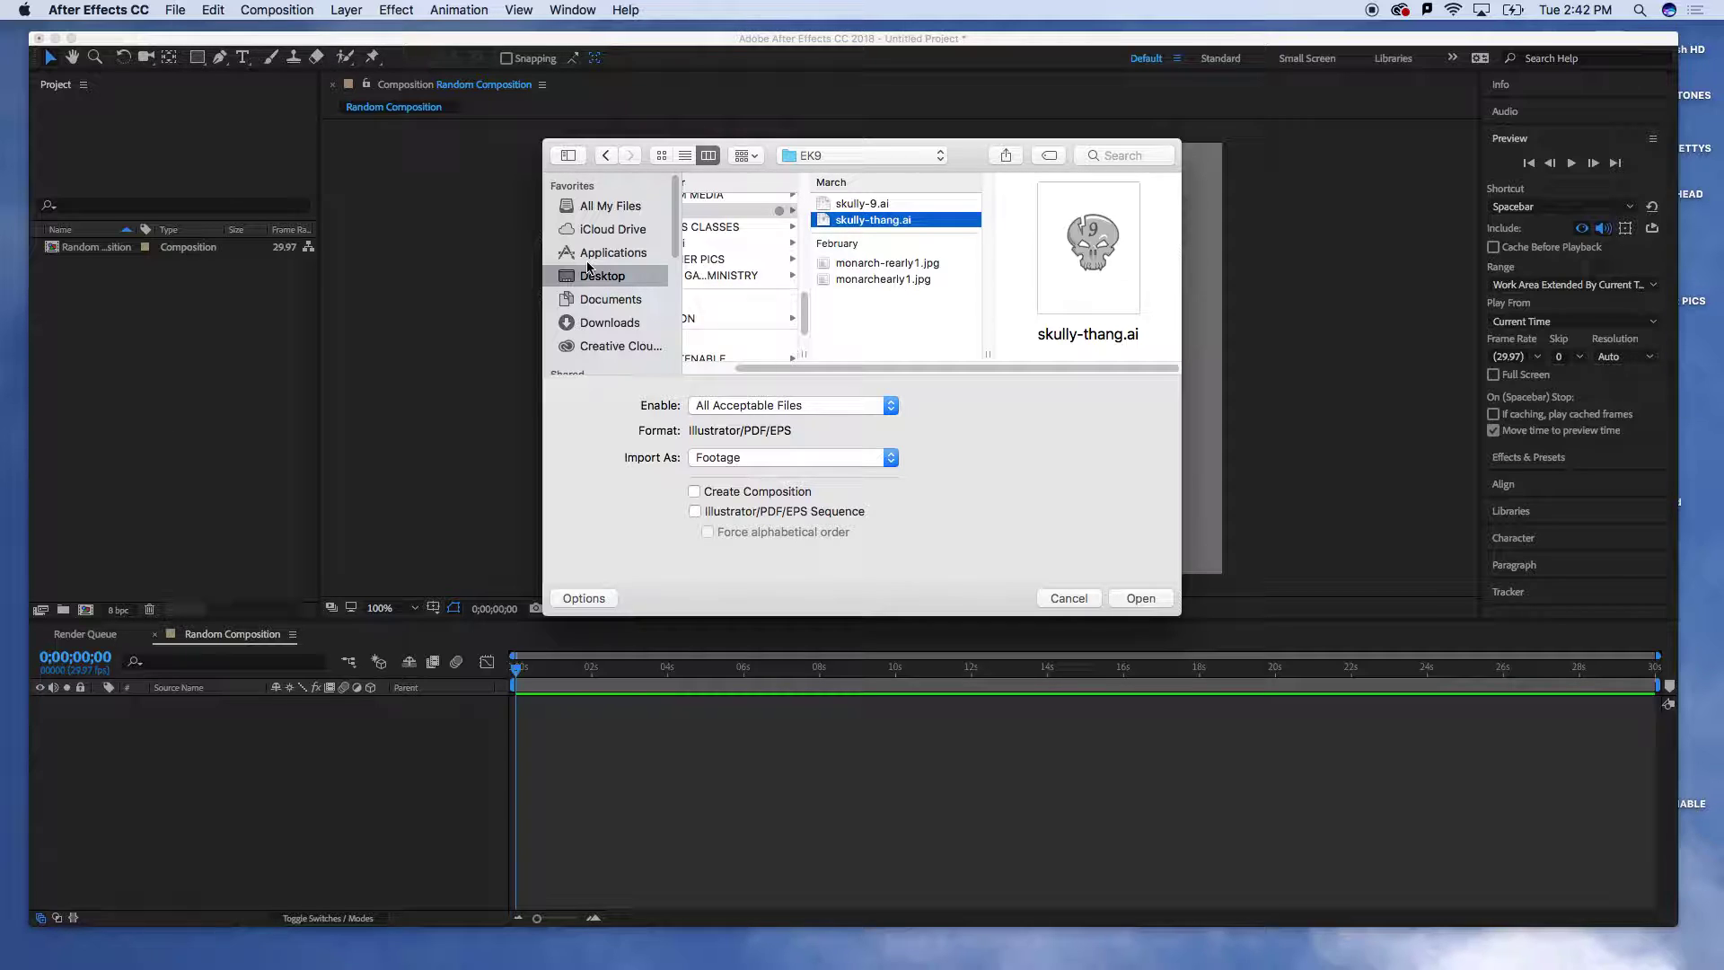
pyautogui.click(888, 264)
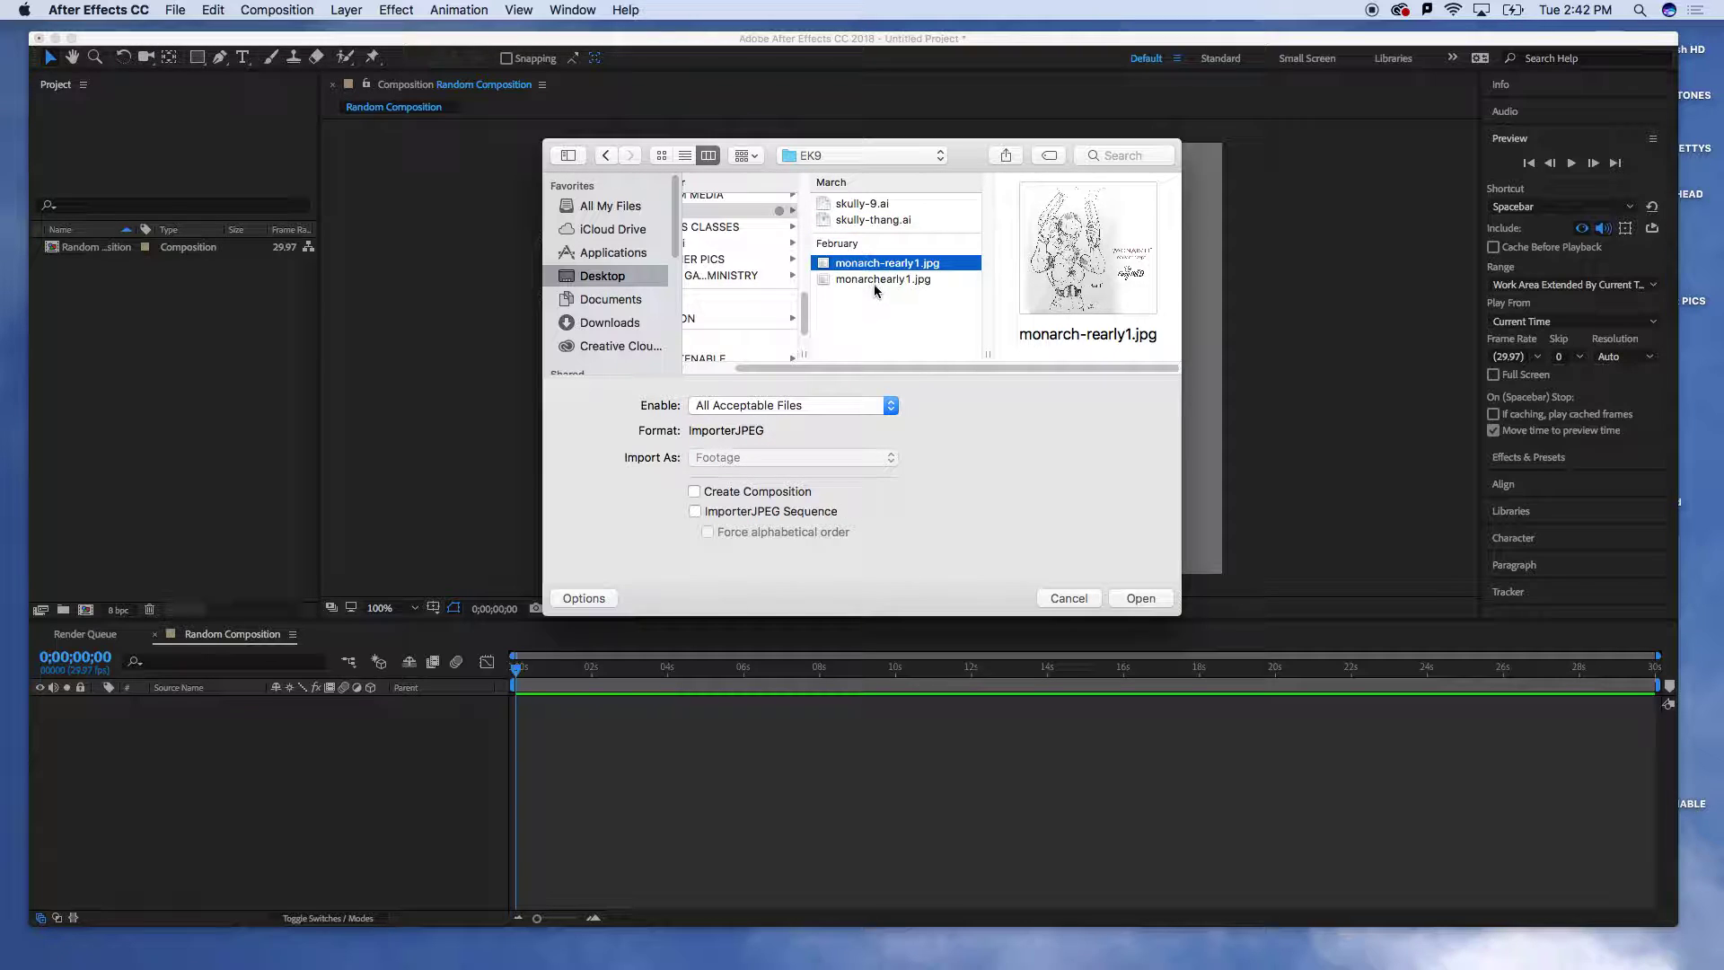
# - Import gm-yeti.ai from the Desktop's graffiti folder as footage with merged layers
pyautogui.moveTo(860, 371); pyautogui.dragTo(807, 366)
pyautogui.moveTo(860, 316)
pyautogui.mouseDown()
pyautogui.moveTo(860, 347)
pyautogui.moveTo(859, 297)
pyautogui.mouseUp()
pyautogui.click(749, 310)
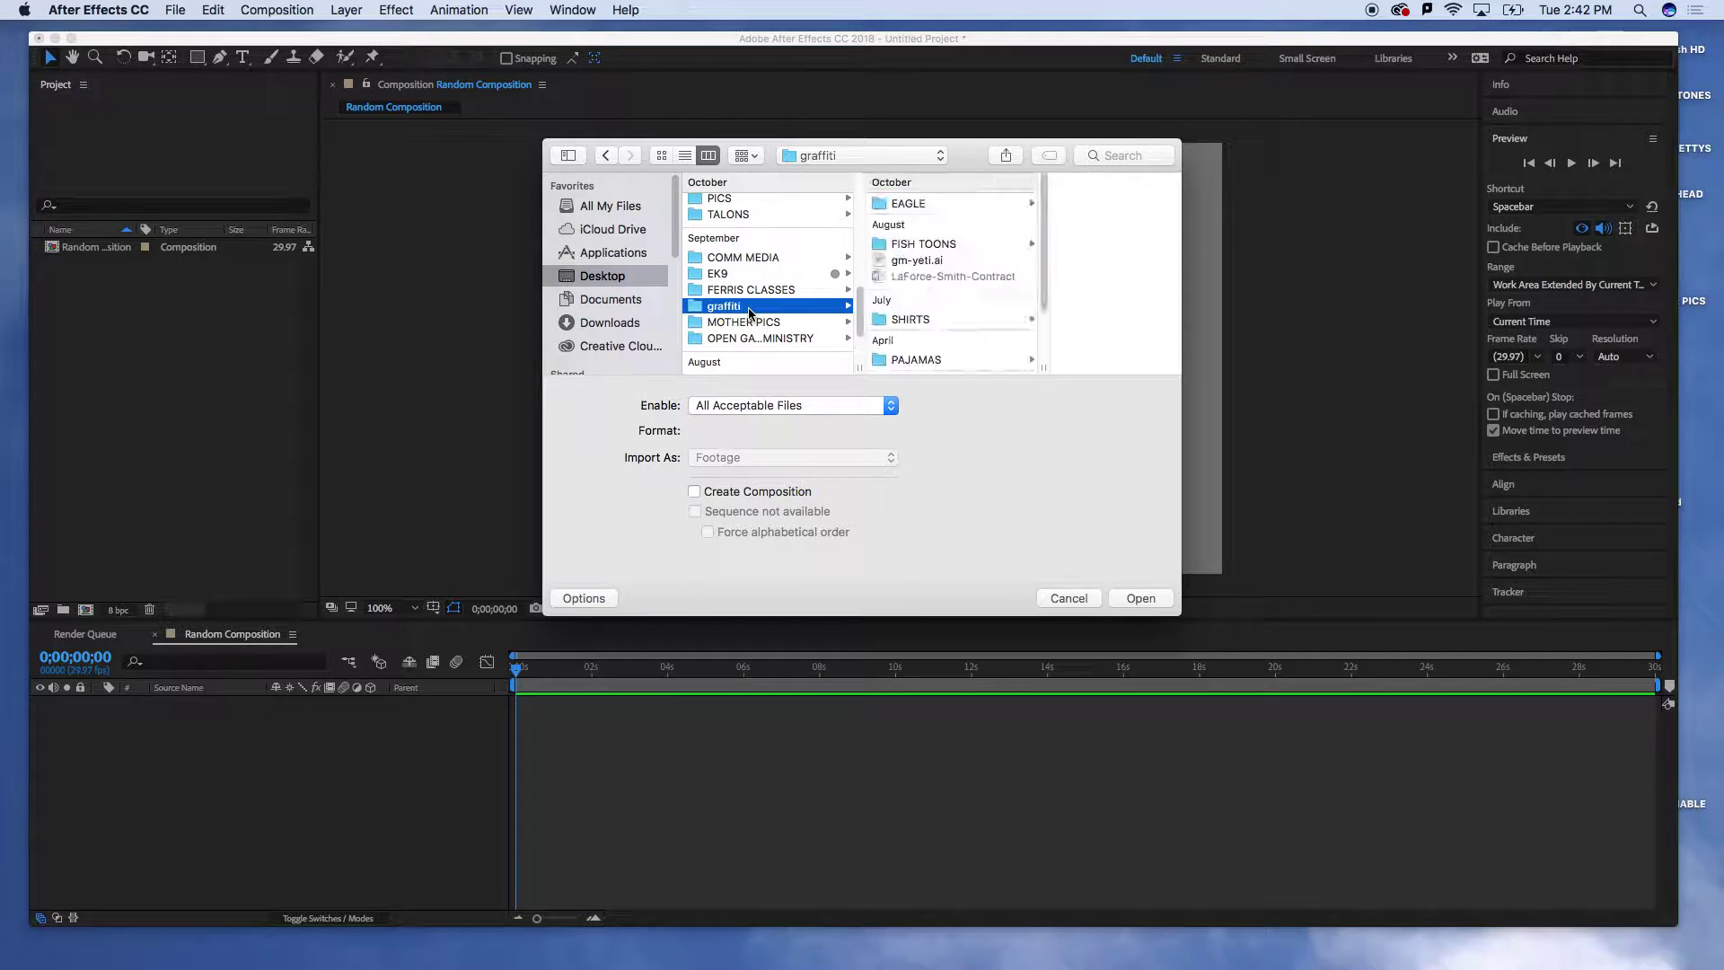
pyautogui.click(934, 260)
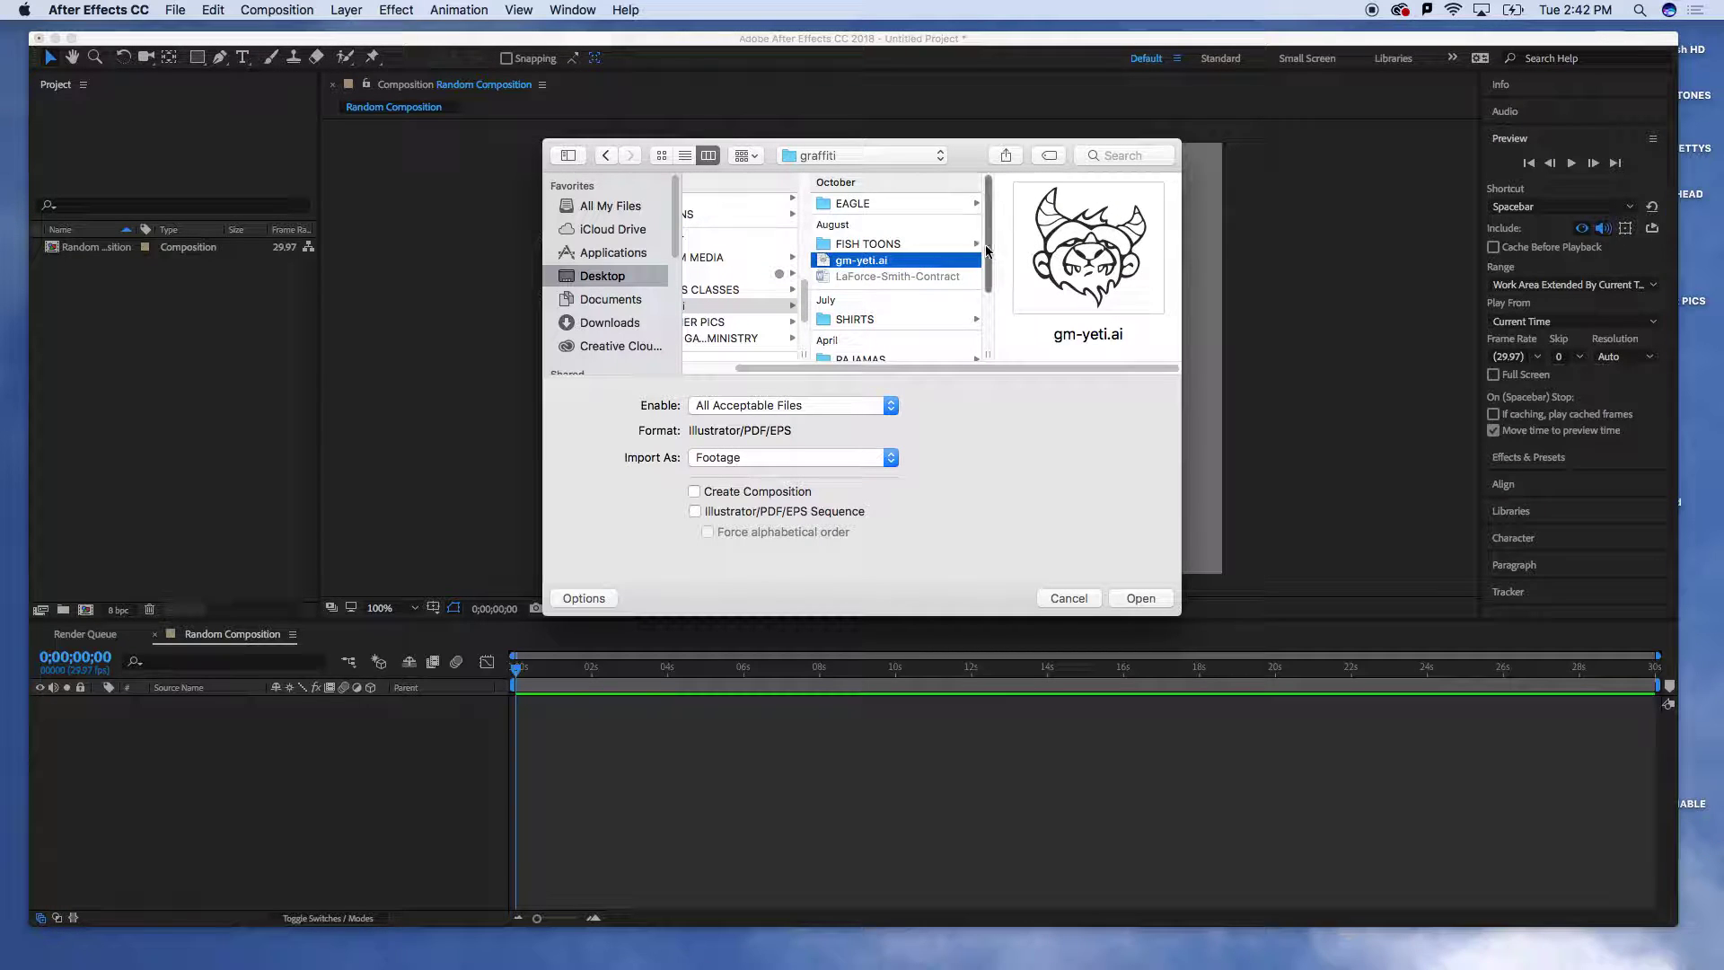
pyautogui.moveTo(987, 252); pyautogui.dragTo(992, 316)
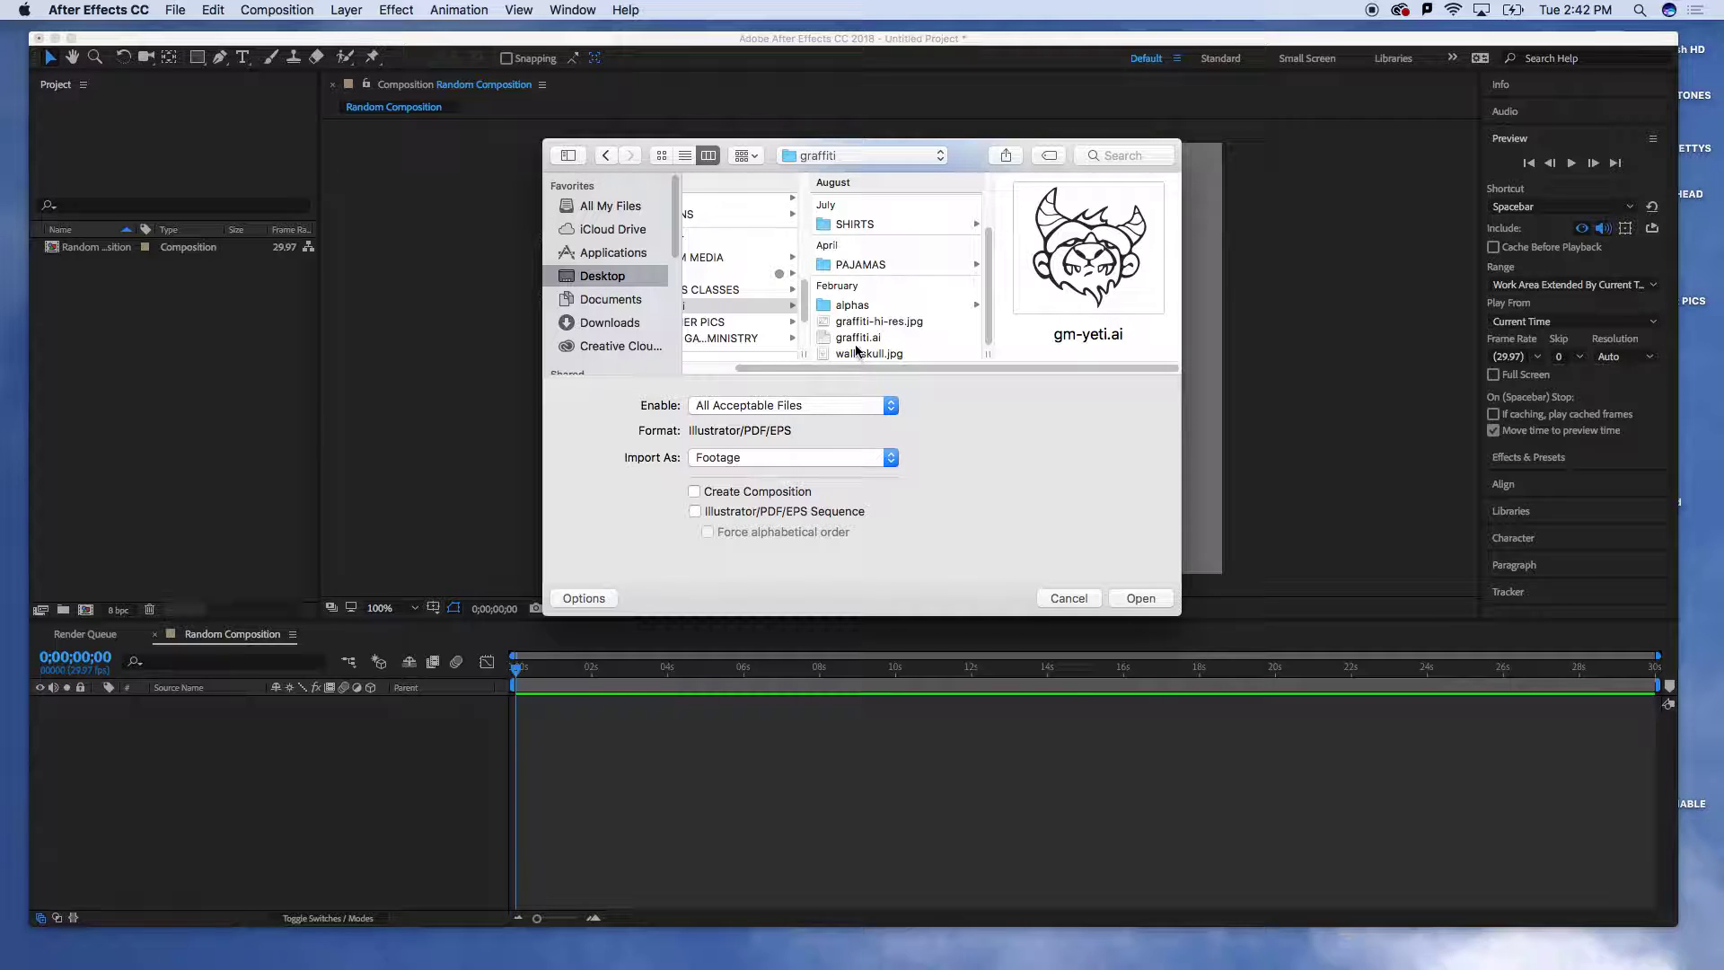
pyautogui.click(858, 339)
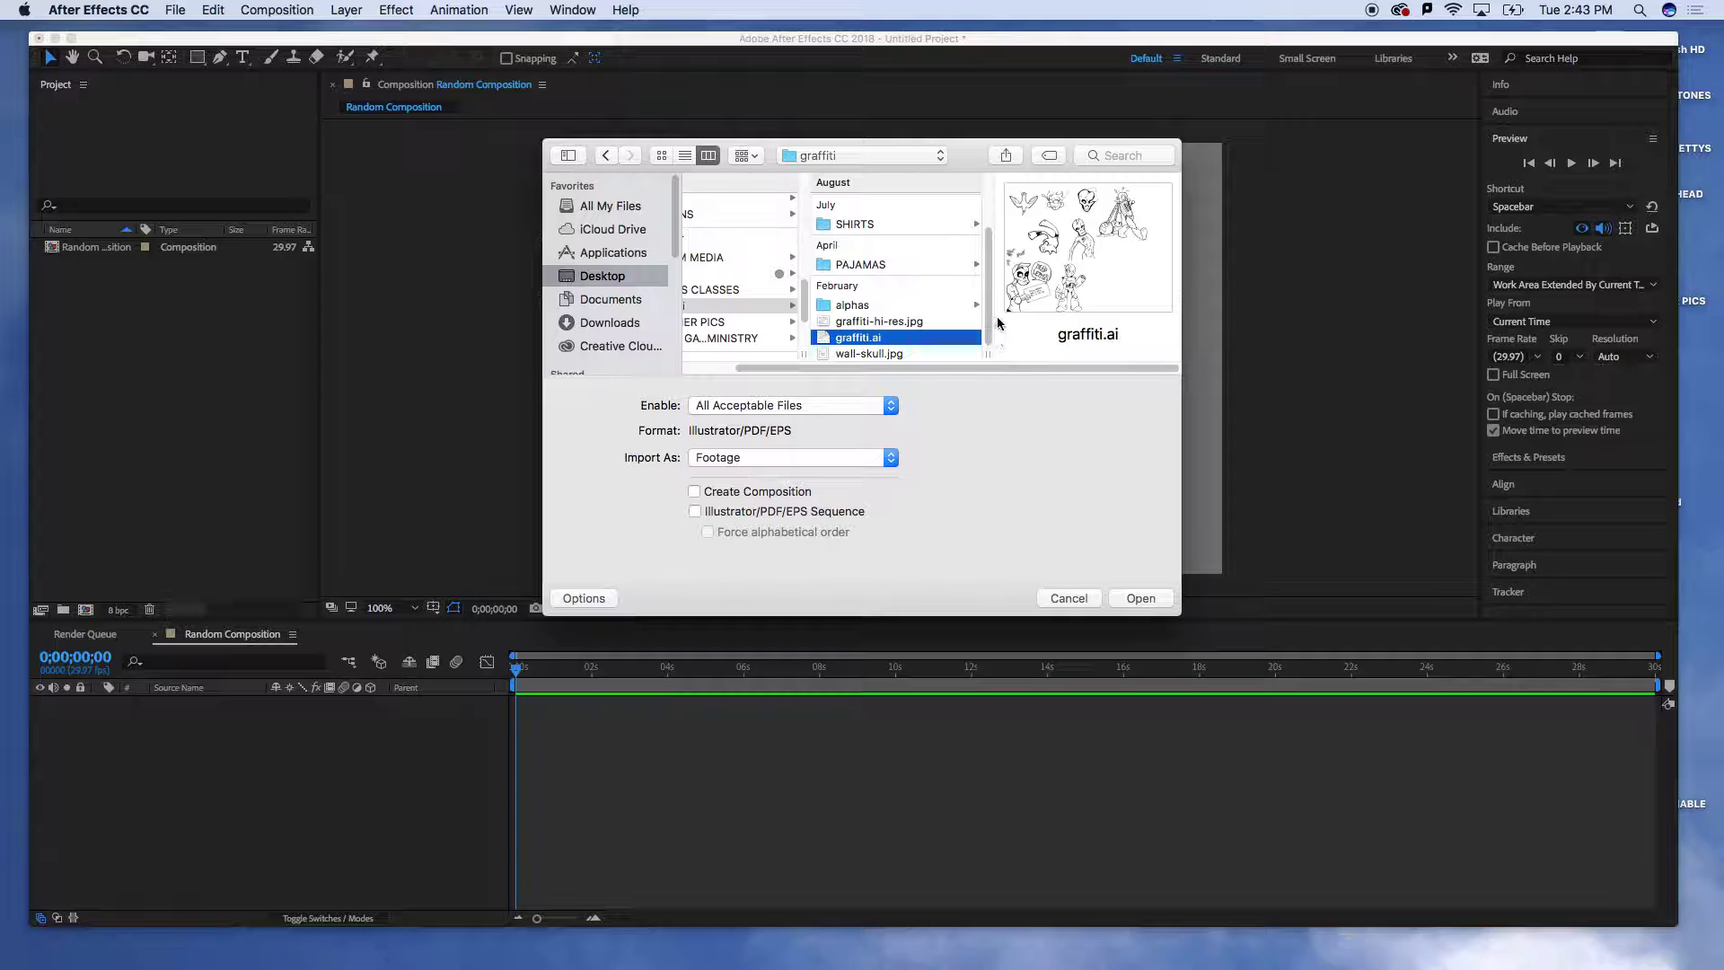
pyautogui.moveTo(991, 328); pyautogui.dragTo(992, 259)
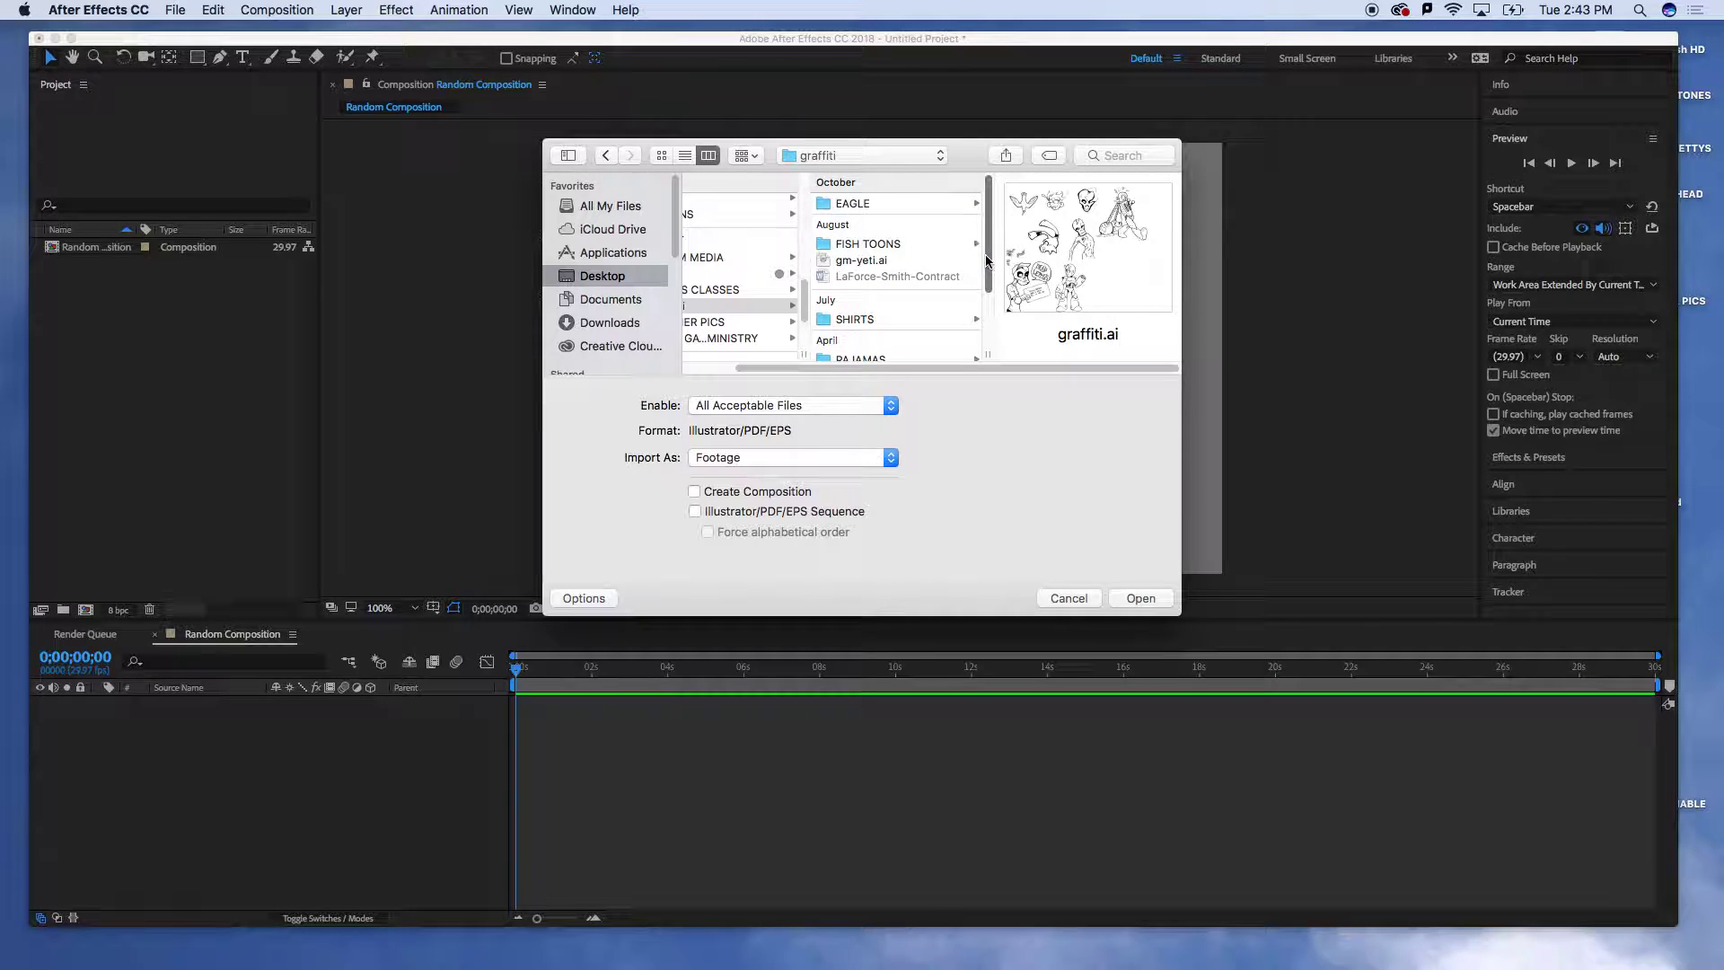
pyautogui.click(867, 260)
pyautogui.click(1142, 601)
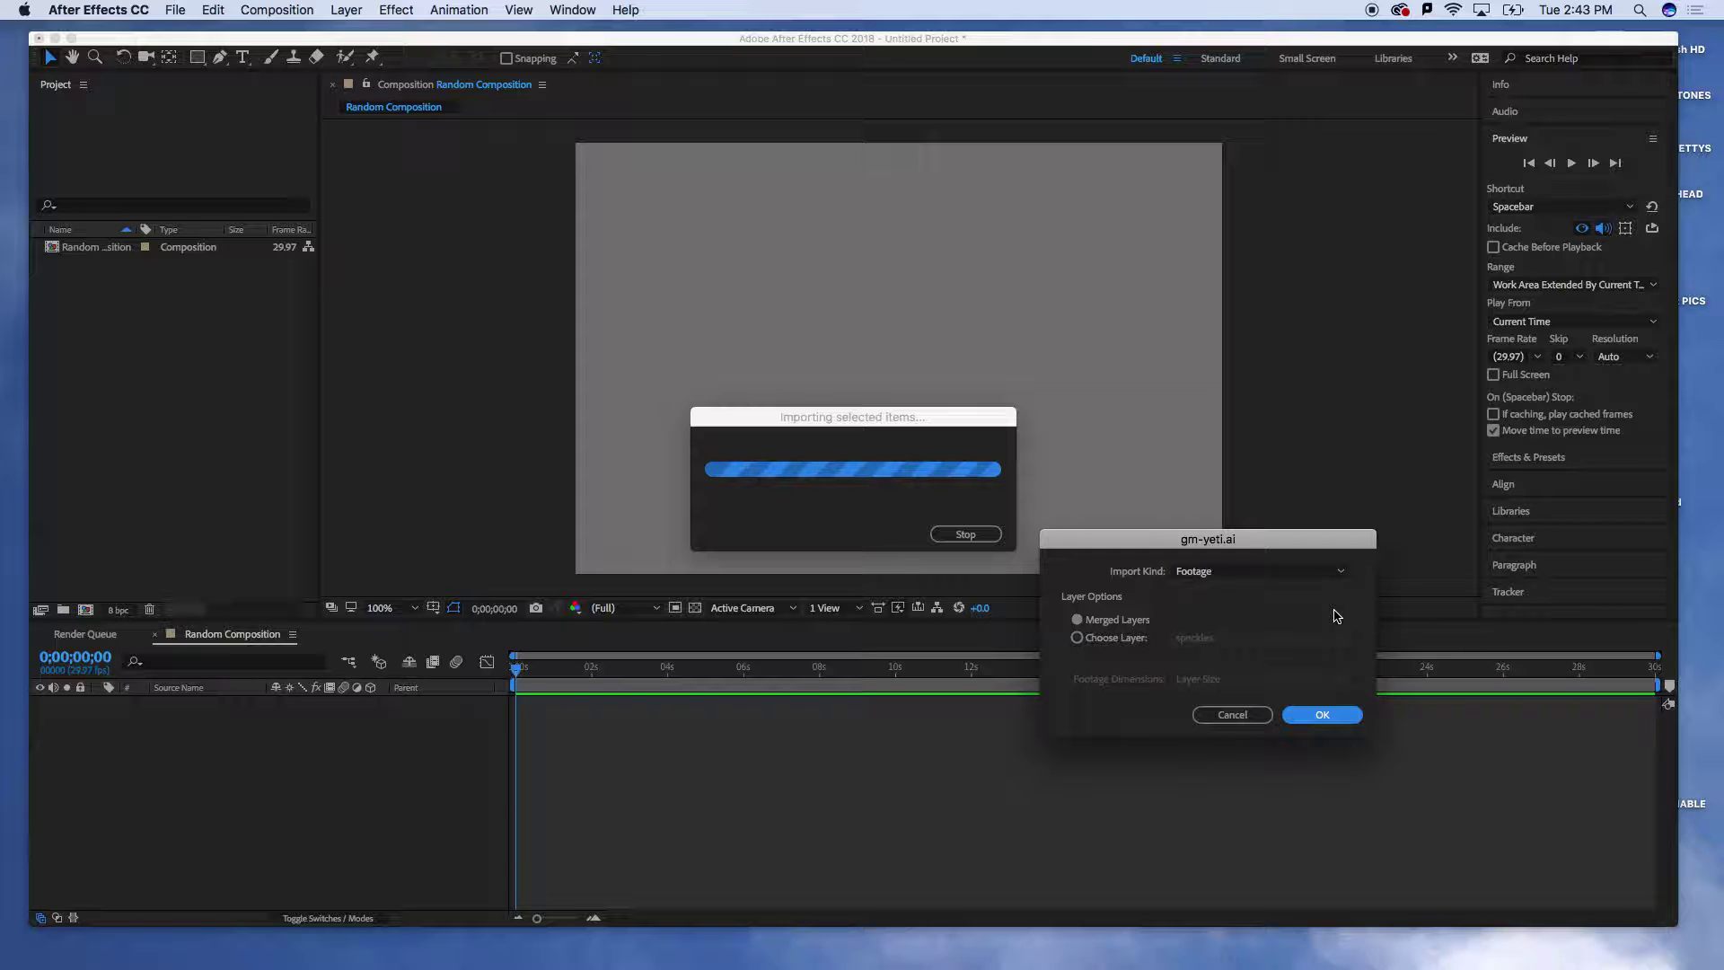
pyautogui.moveTo(1162, 544); pyautogui.dragTo(1173, 281)
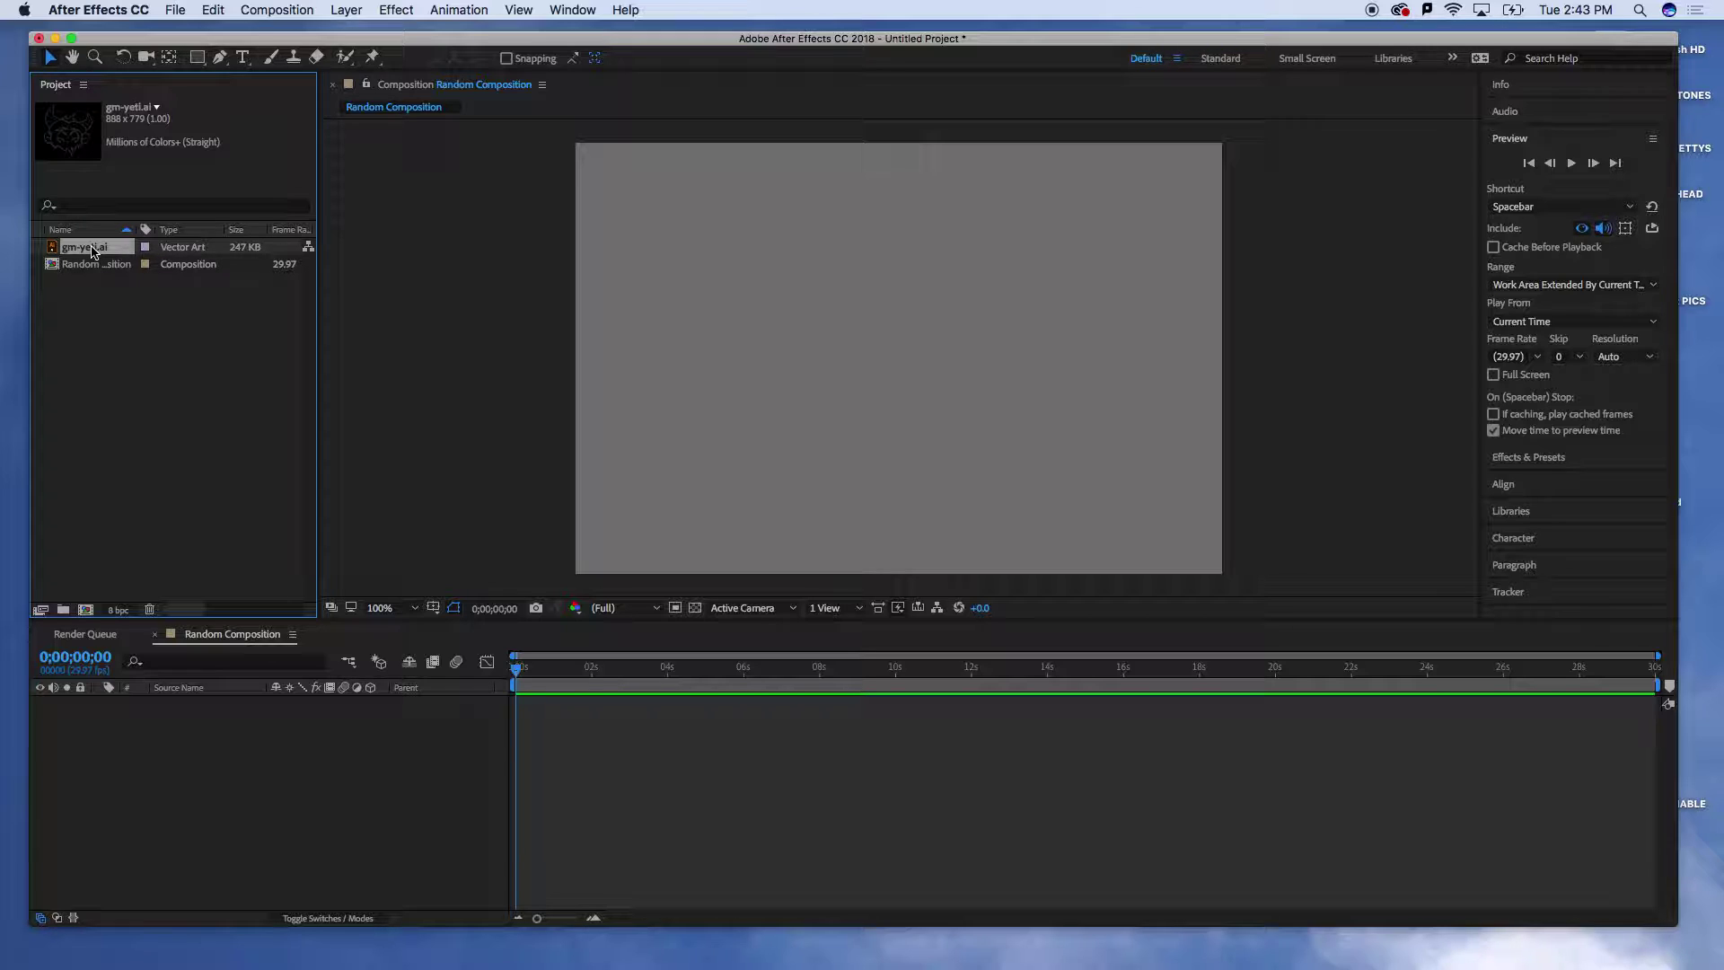
# - Add the gm-yeti.ai footage to the Random Composition timeline as a layer
pyautogui.moveTo(92, 252); pyautogui.dragTo(184, 748)
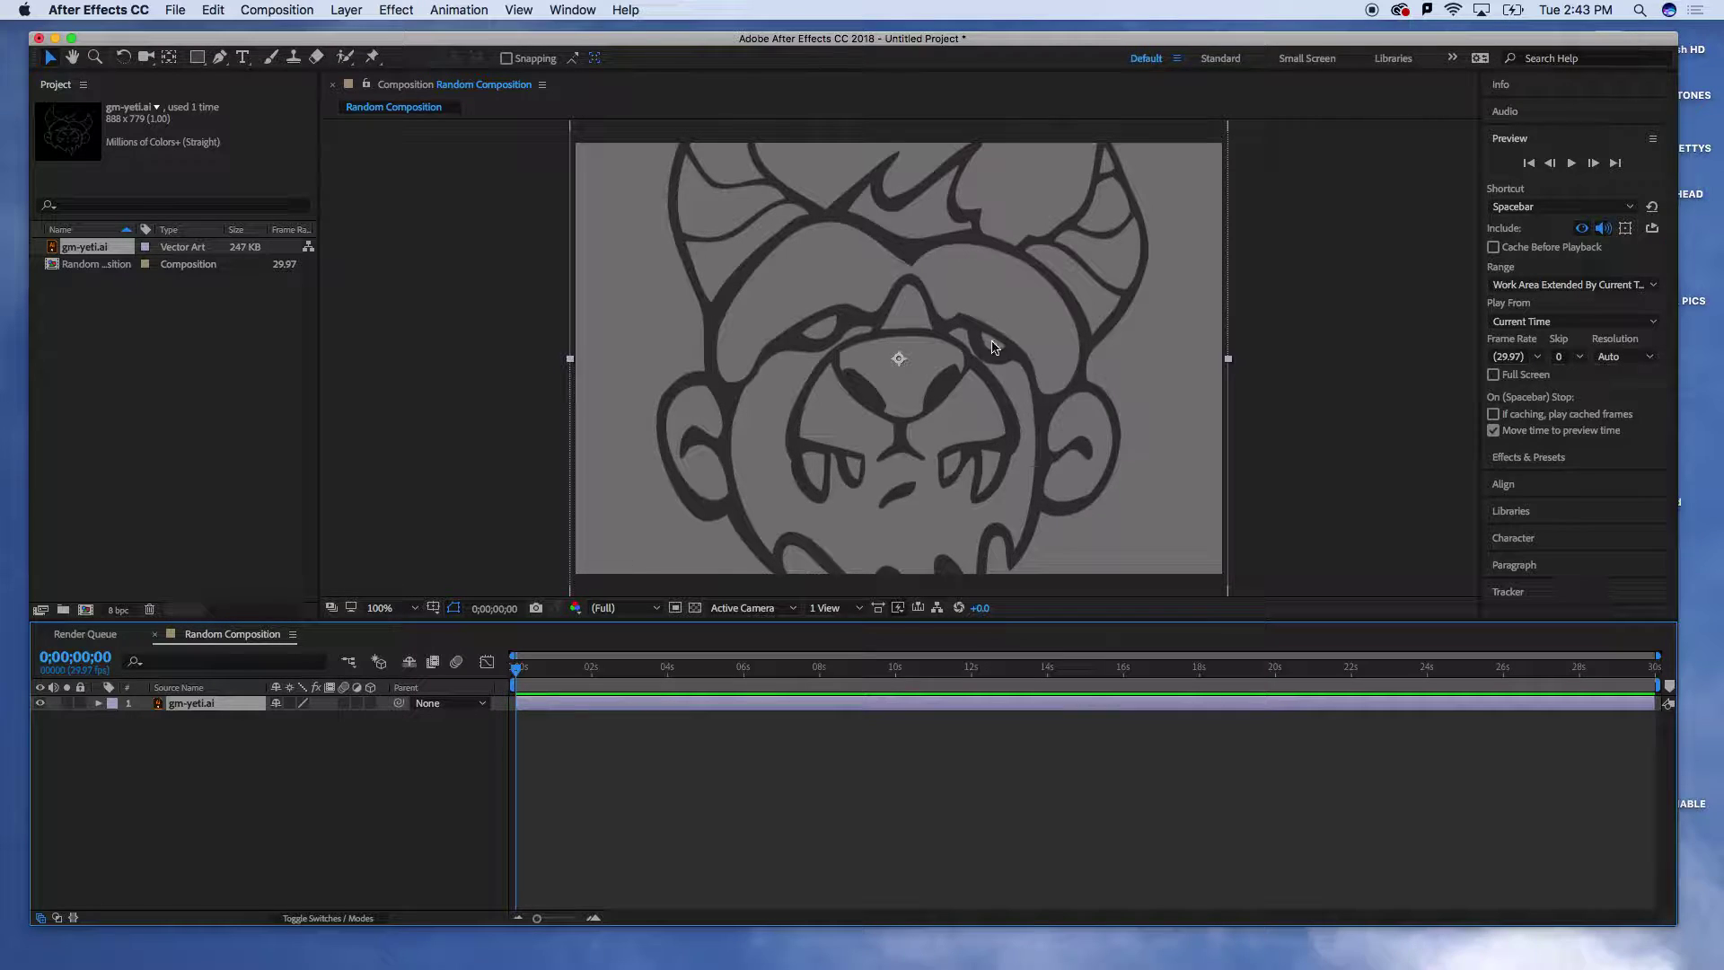
pyautogui.click(289, 703)
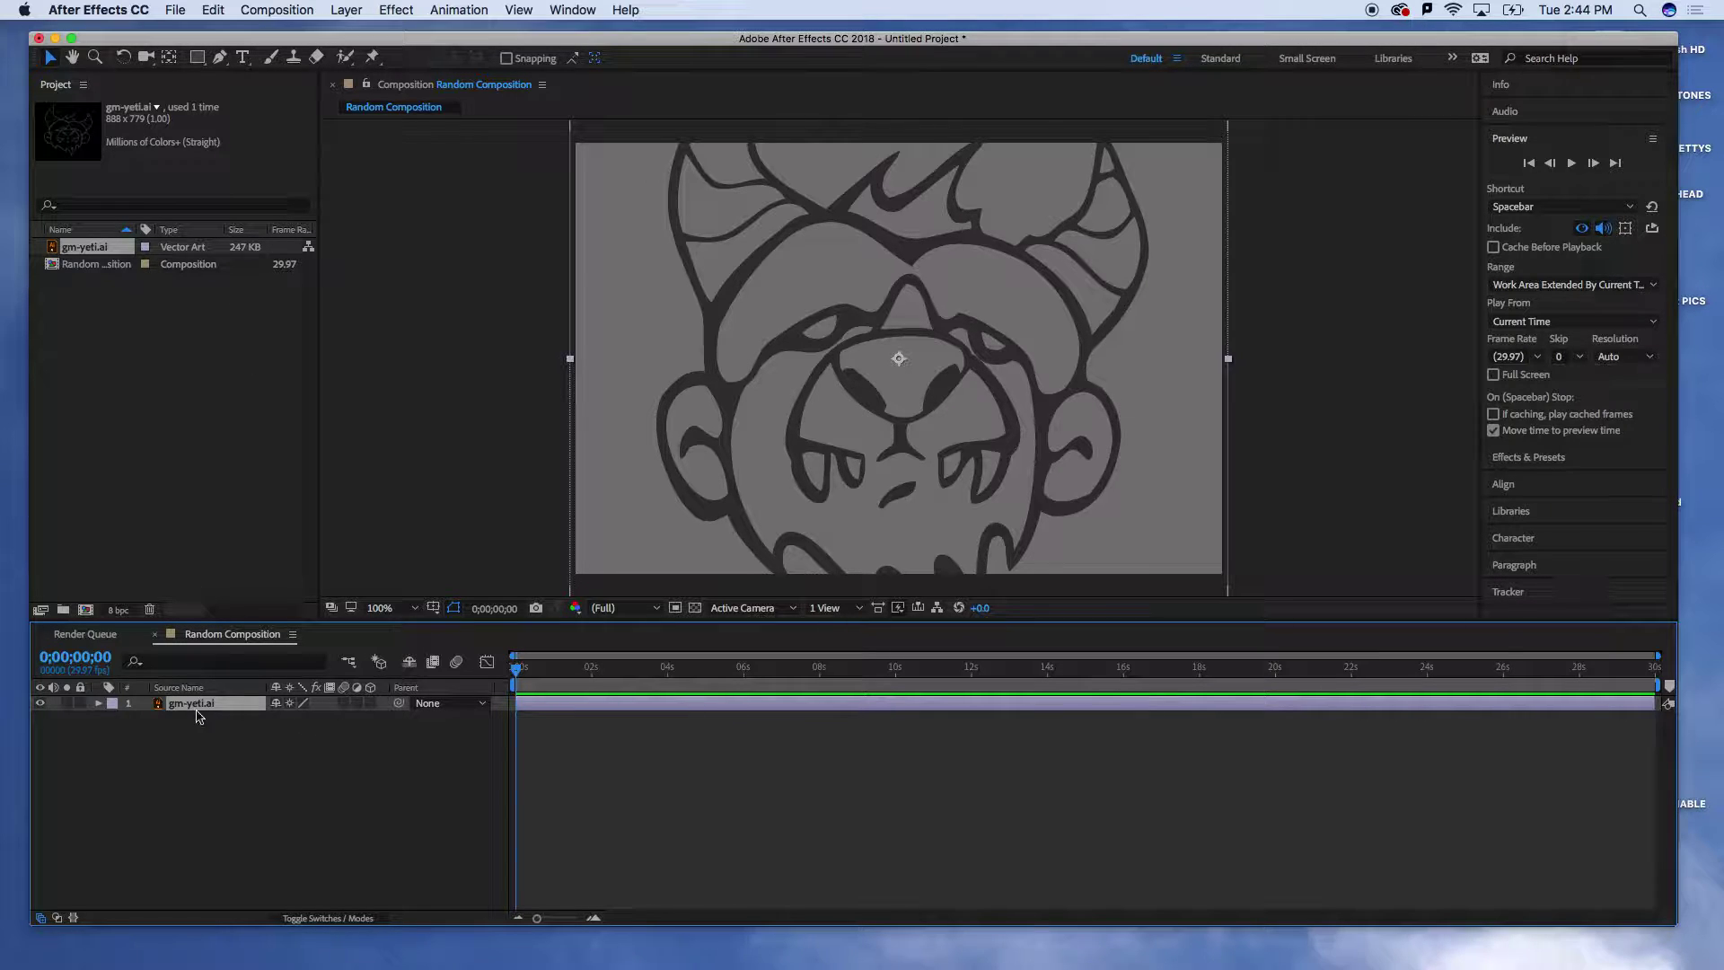
# - Reveal the gm-yeti.ai layer's transform properties, set its scale to 65% and reduce it further to 21%
pyautogui.click(99, 703)
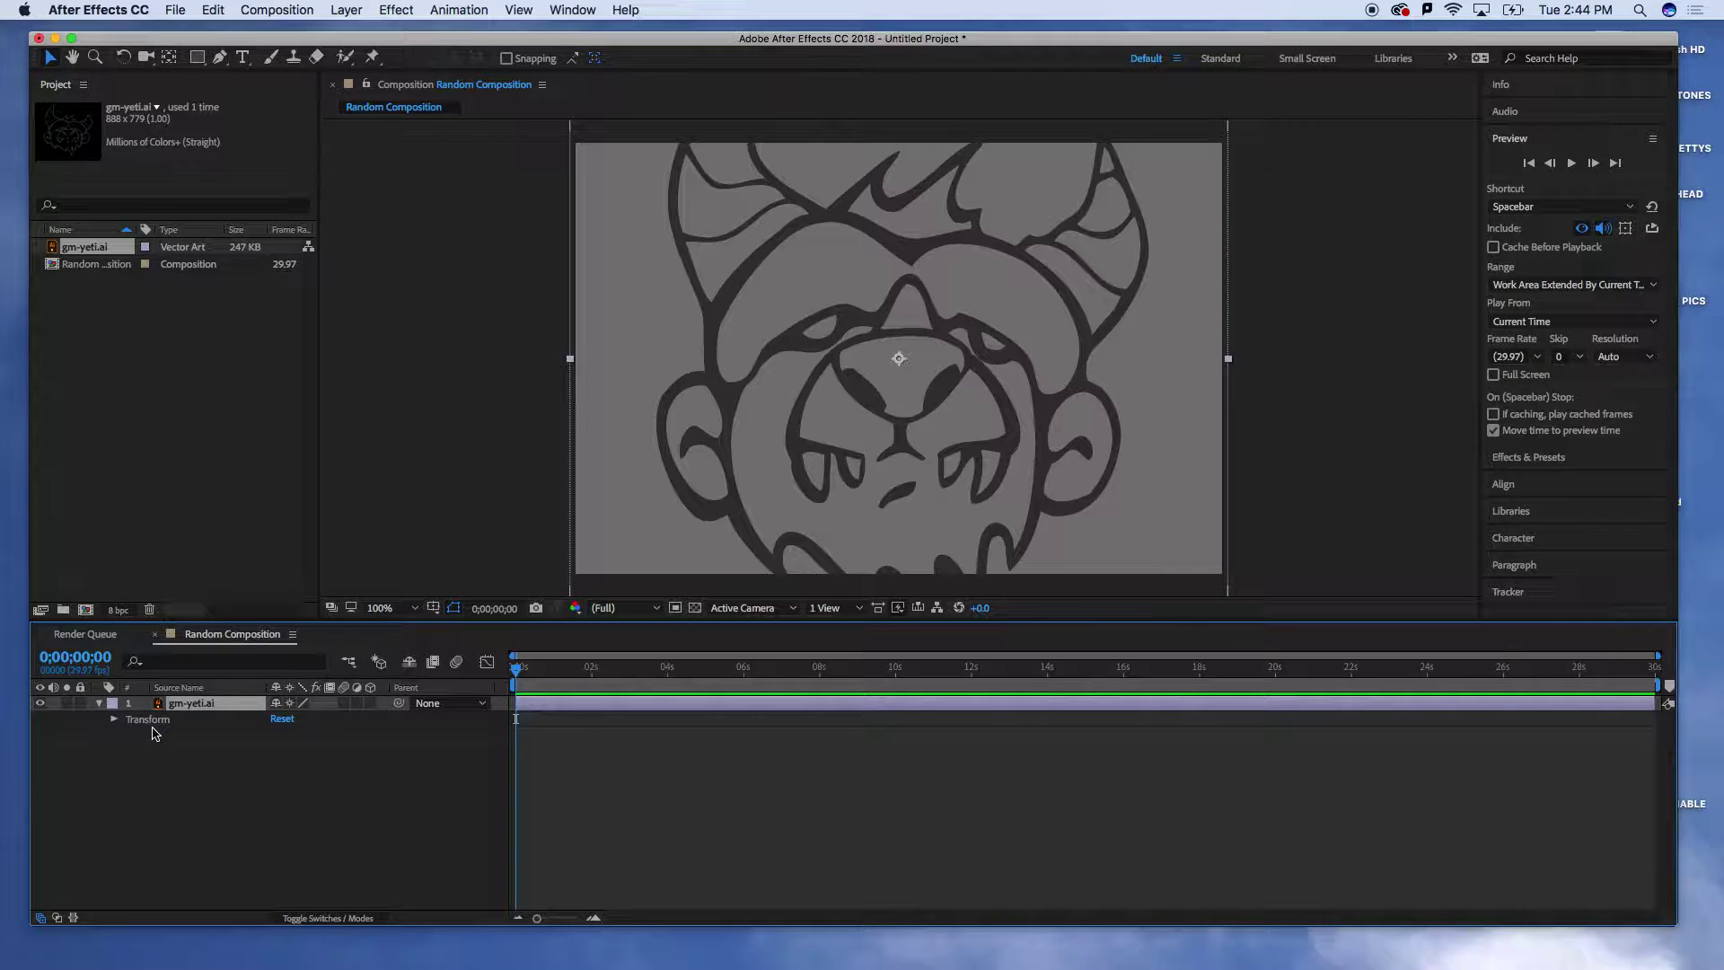
pyautogui.click(114, 720)
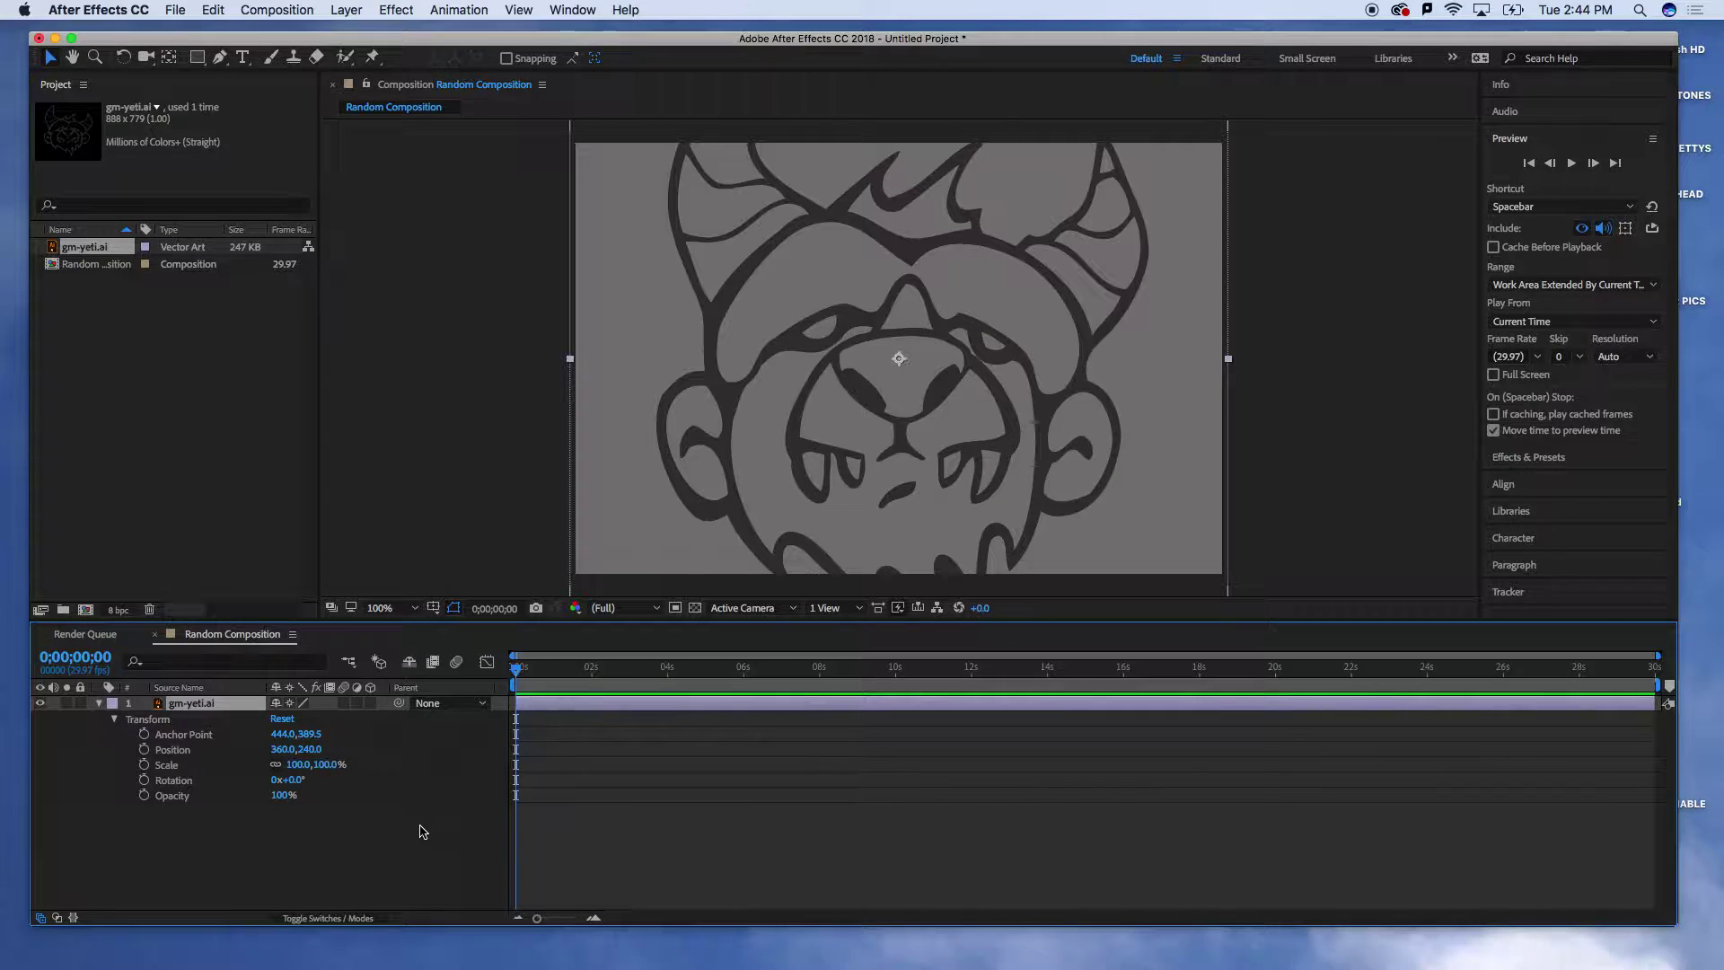
pyautogui.click(167, 769)
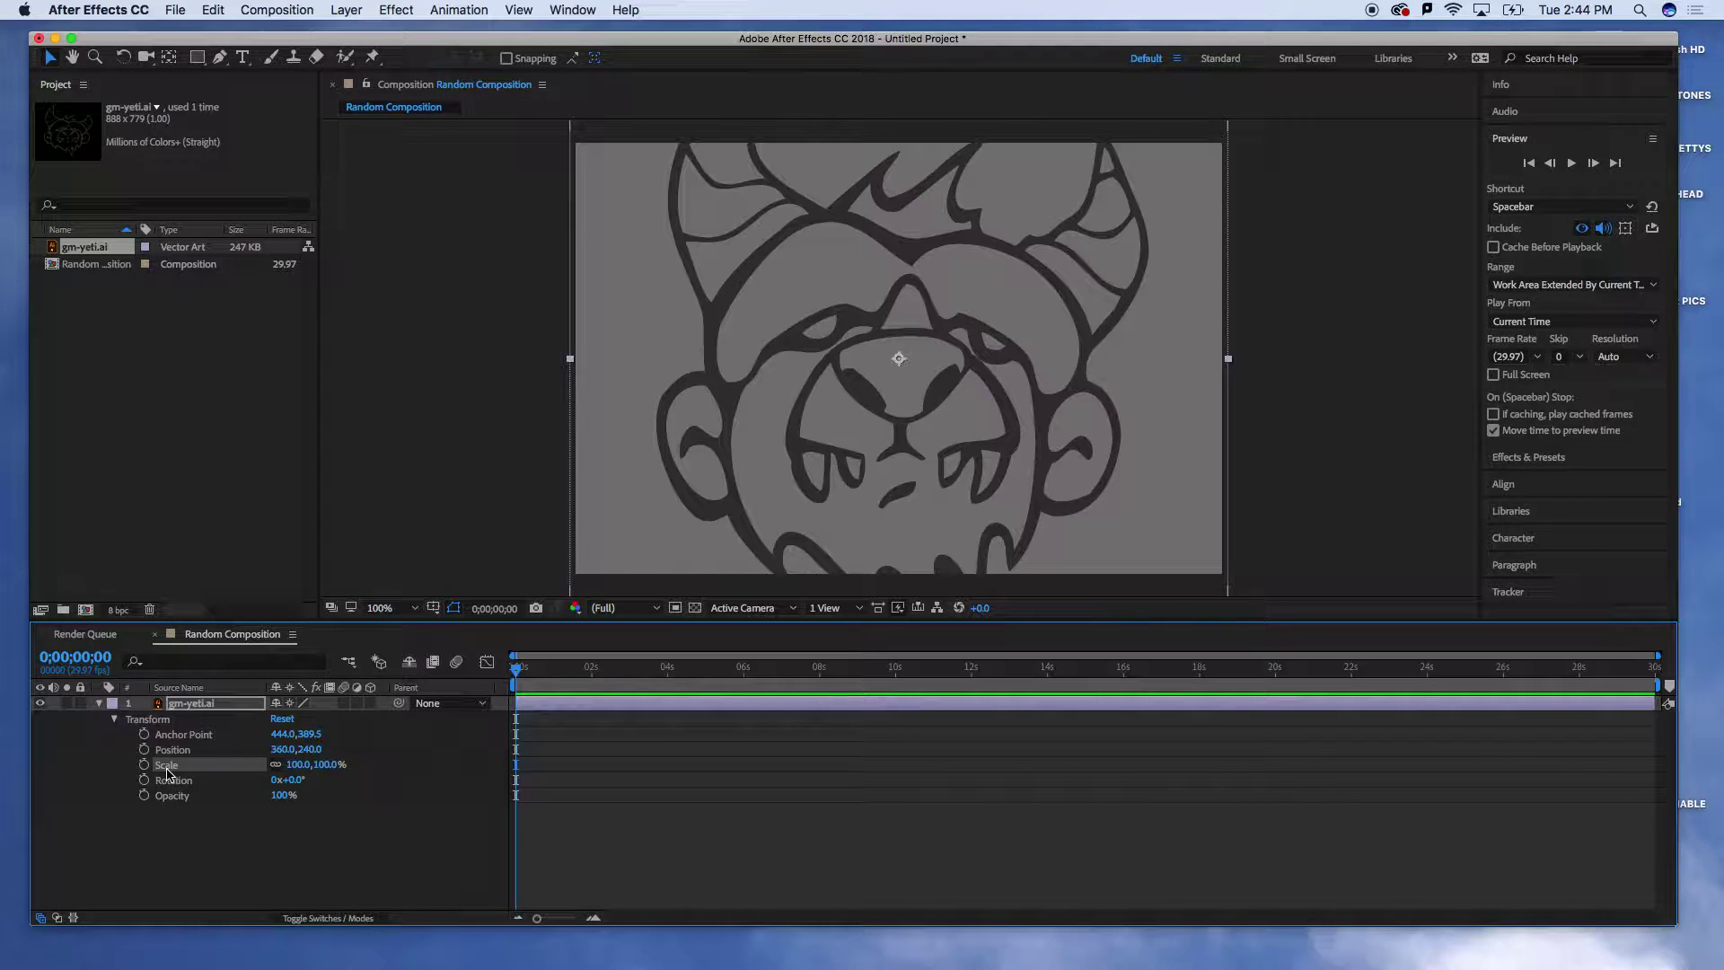
pyautogui.click(299, 765)
pyautogui.write('65')
pyautogui.press('Return')
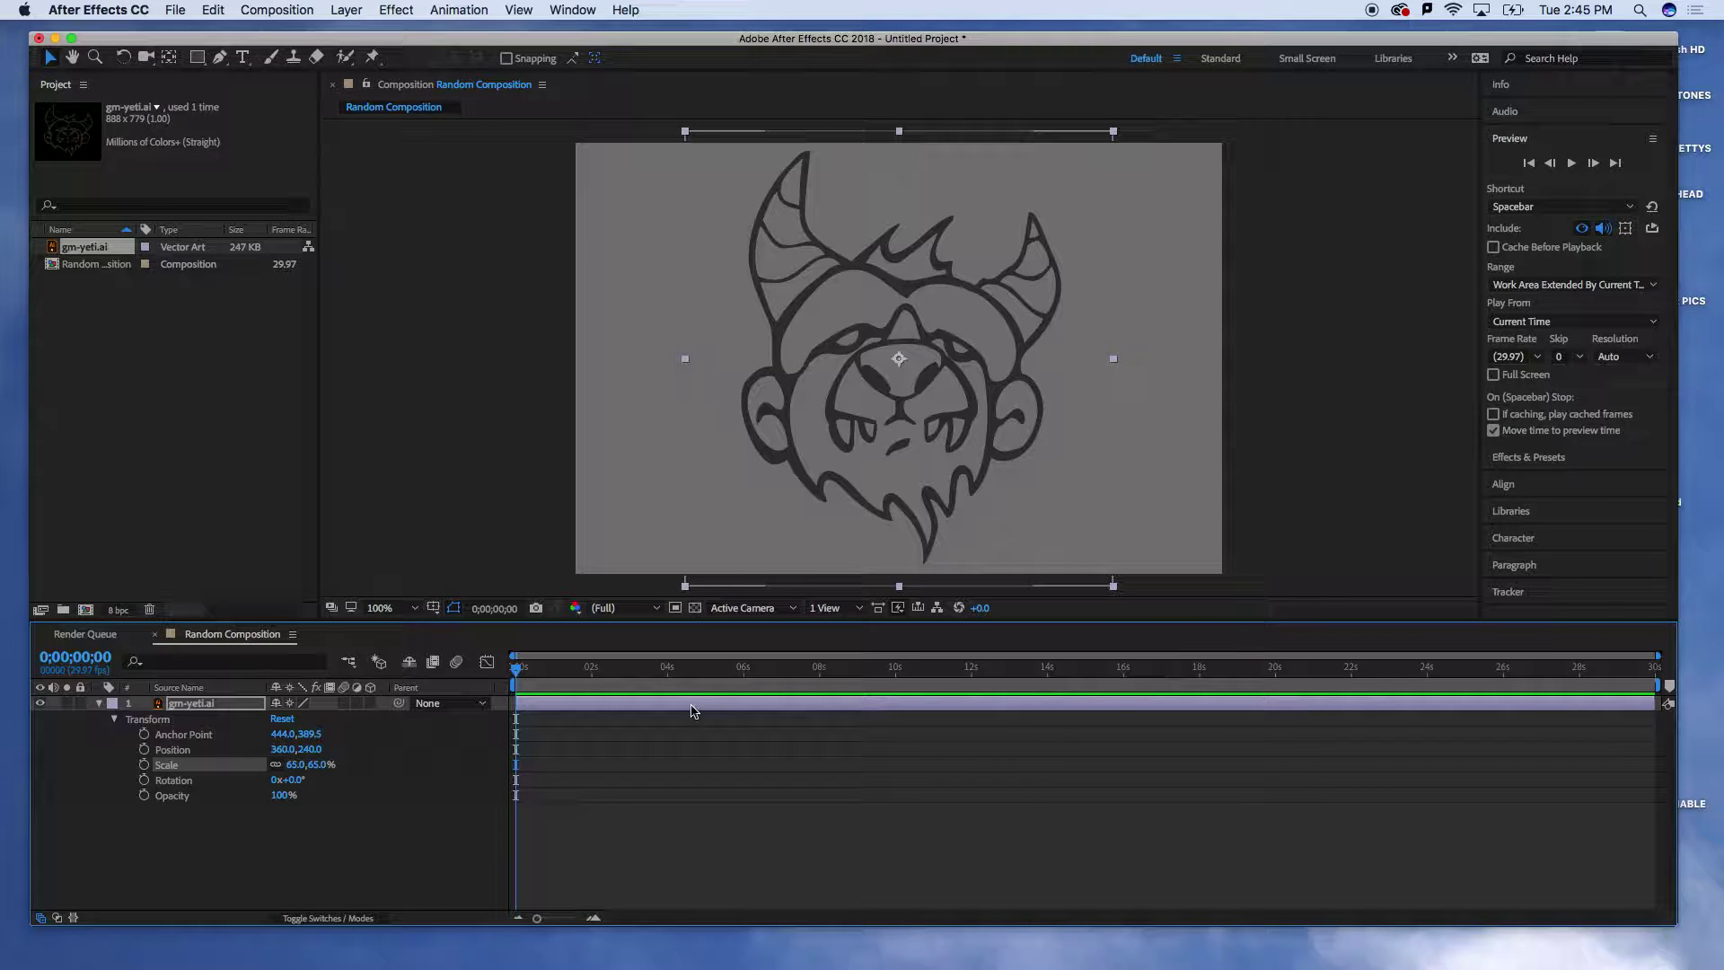
pyautogui.moveTo(297, 774); pyautogui.dragTo(262, 777)
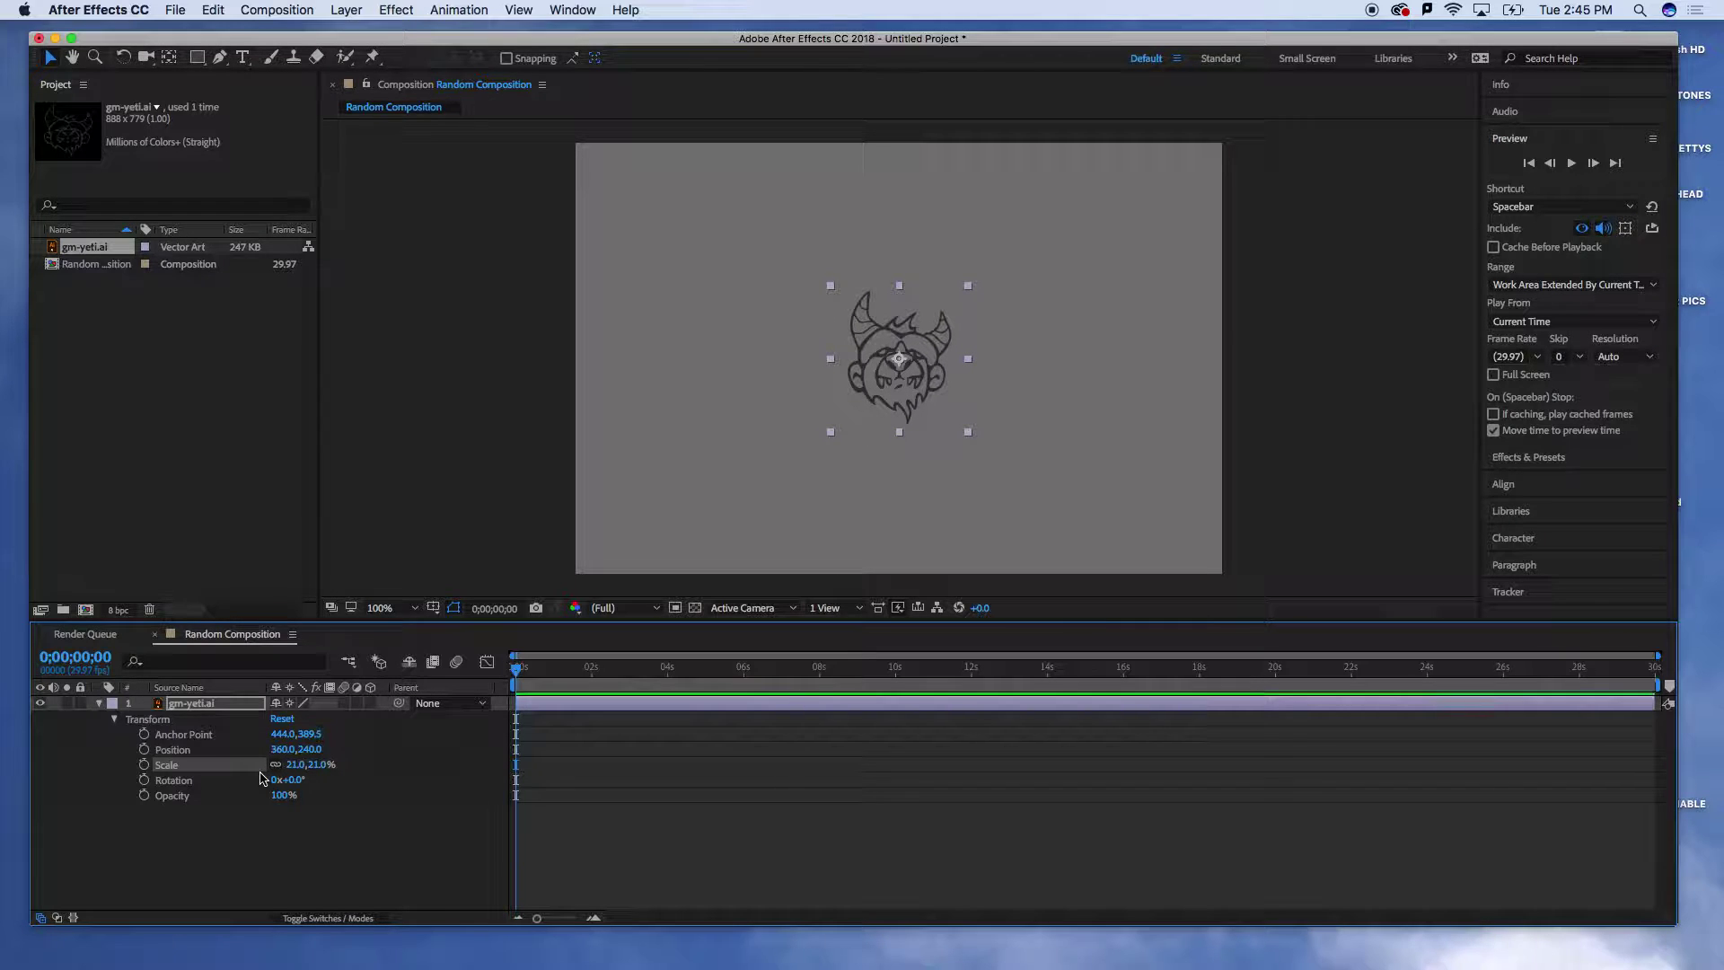
pyautogui.click(409, 834)
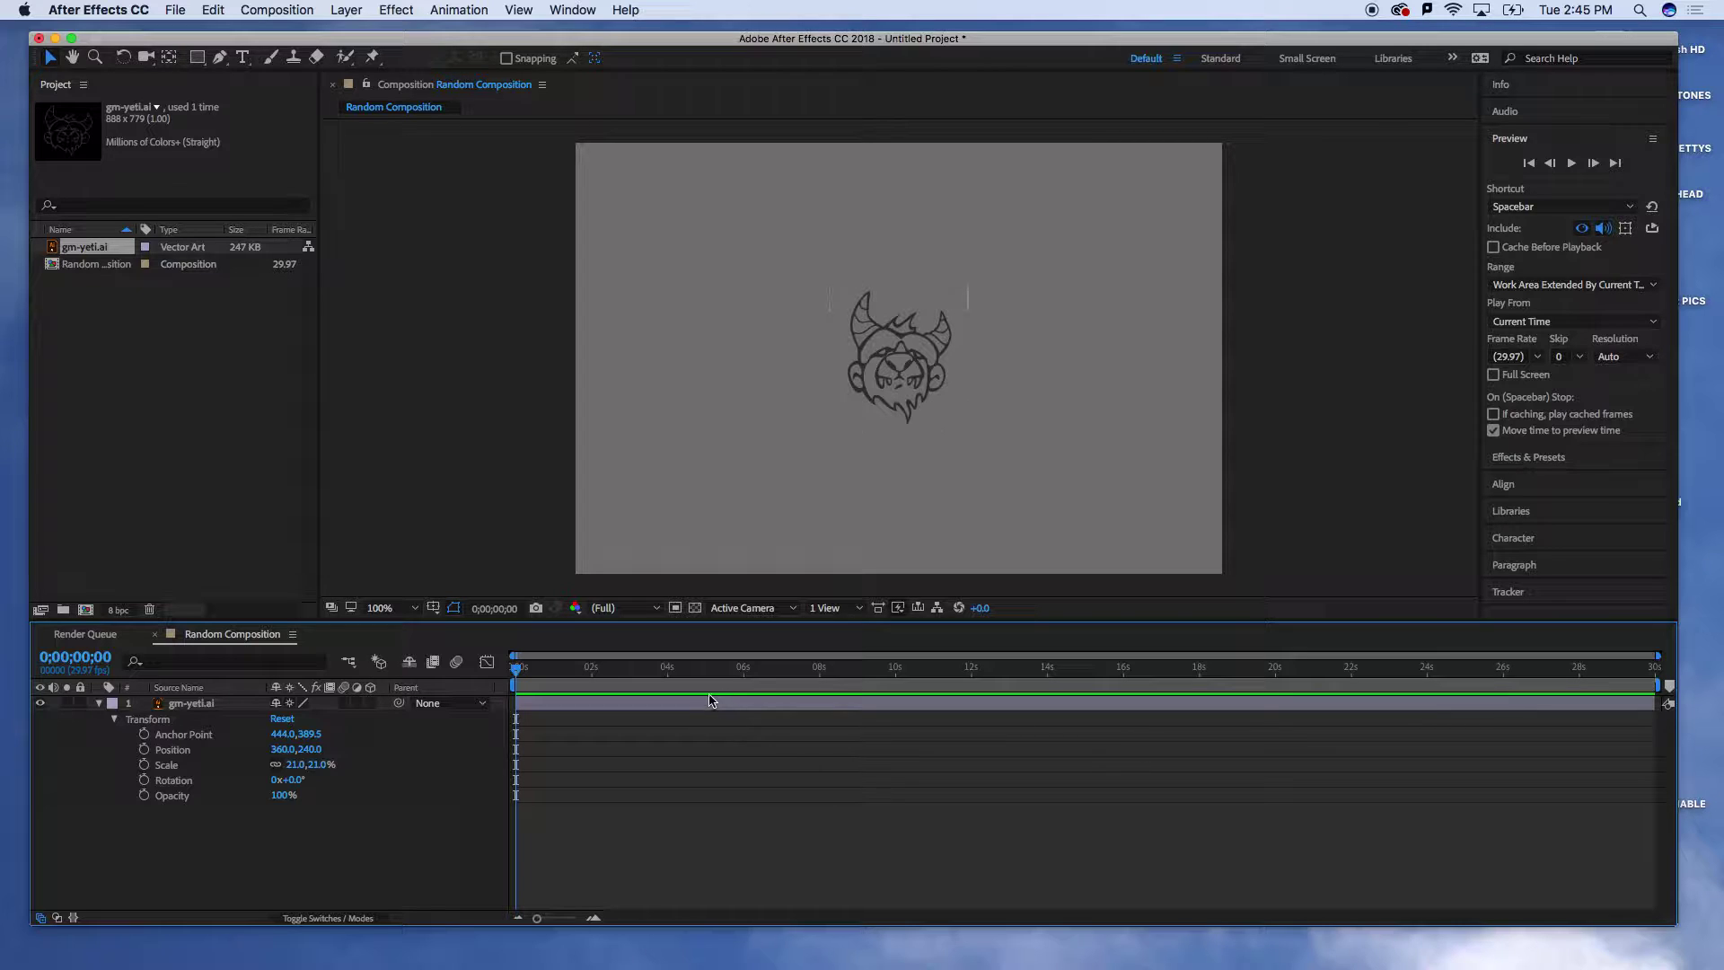
# - Shorten the Random Composition's duration to 8 seconds in its composition settings
pyautogui.click(273, 11)
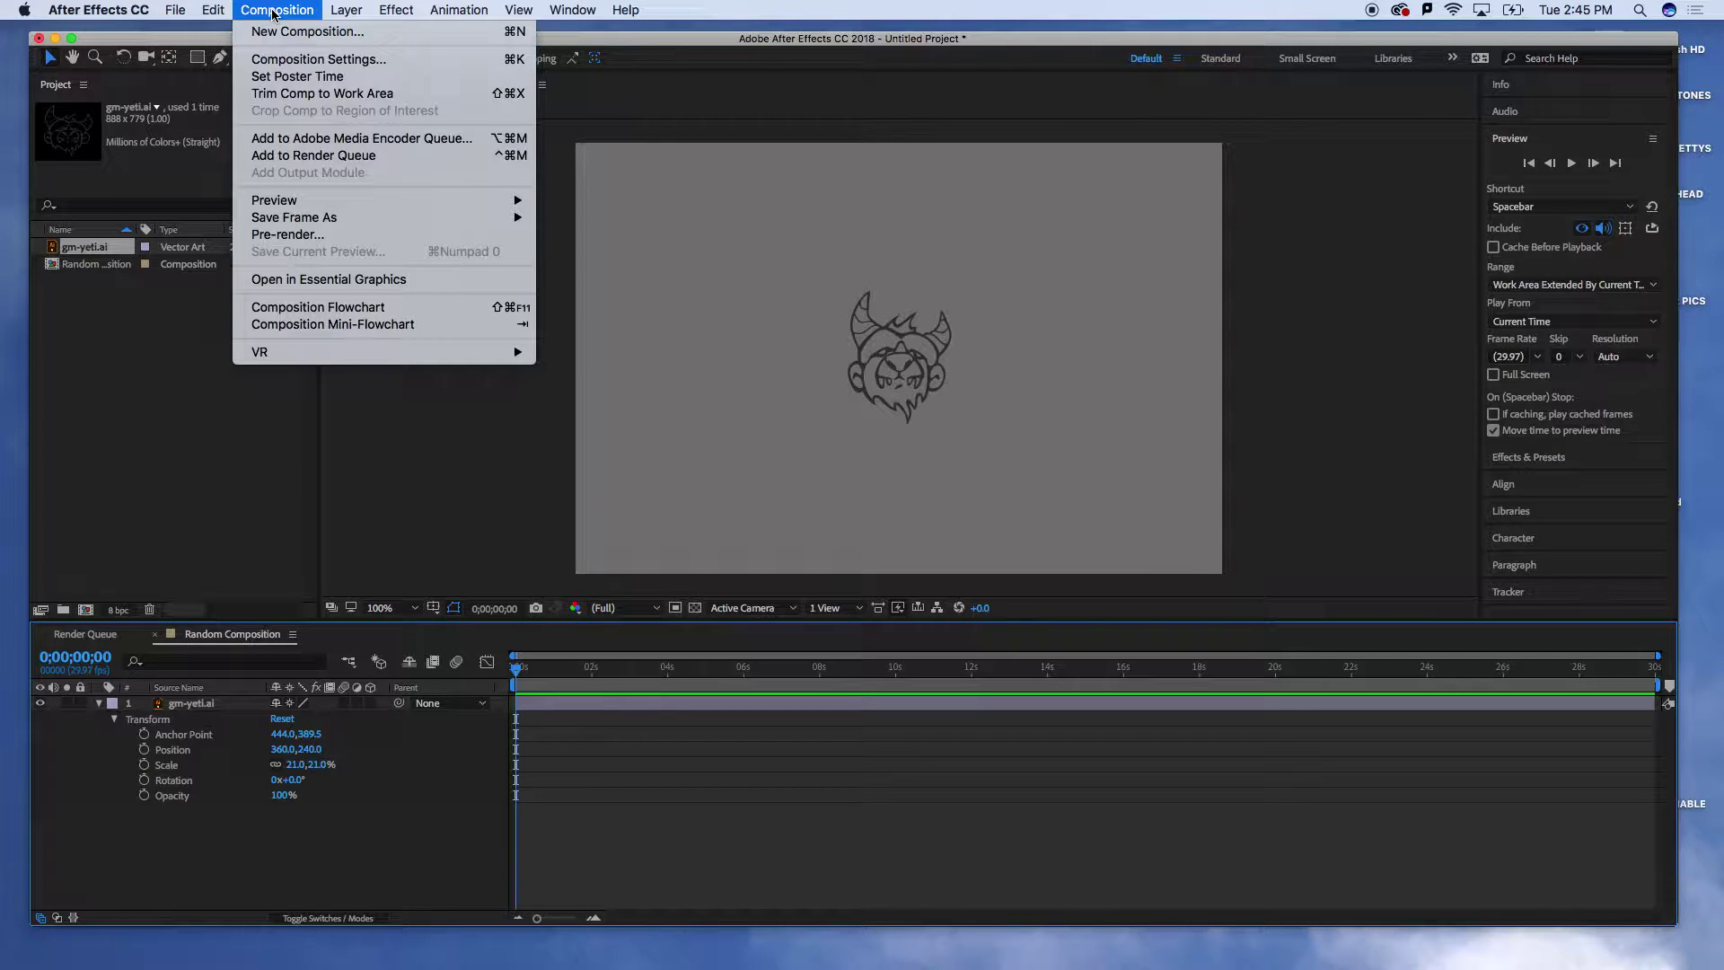
pyautogui.click(292, 59)
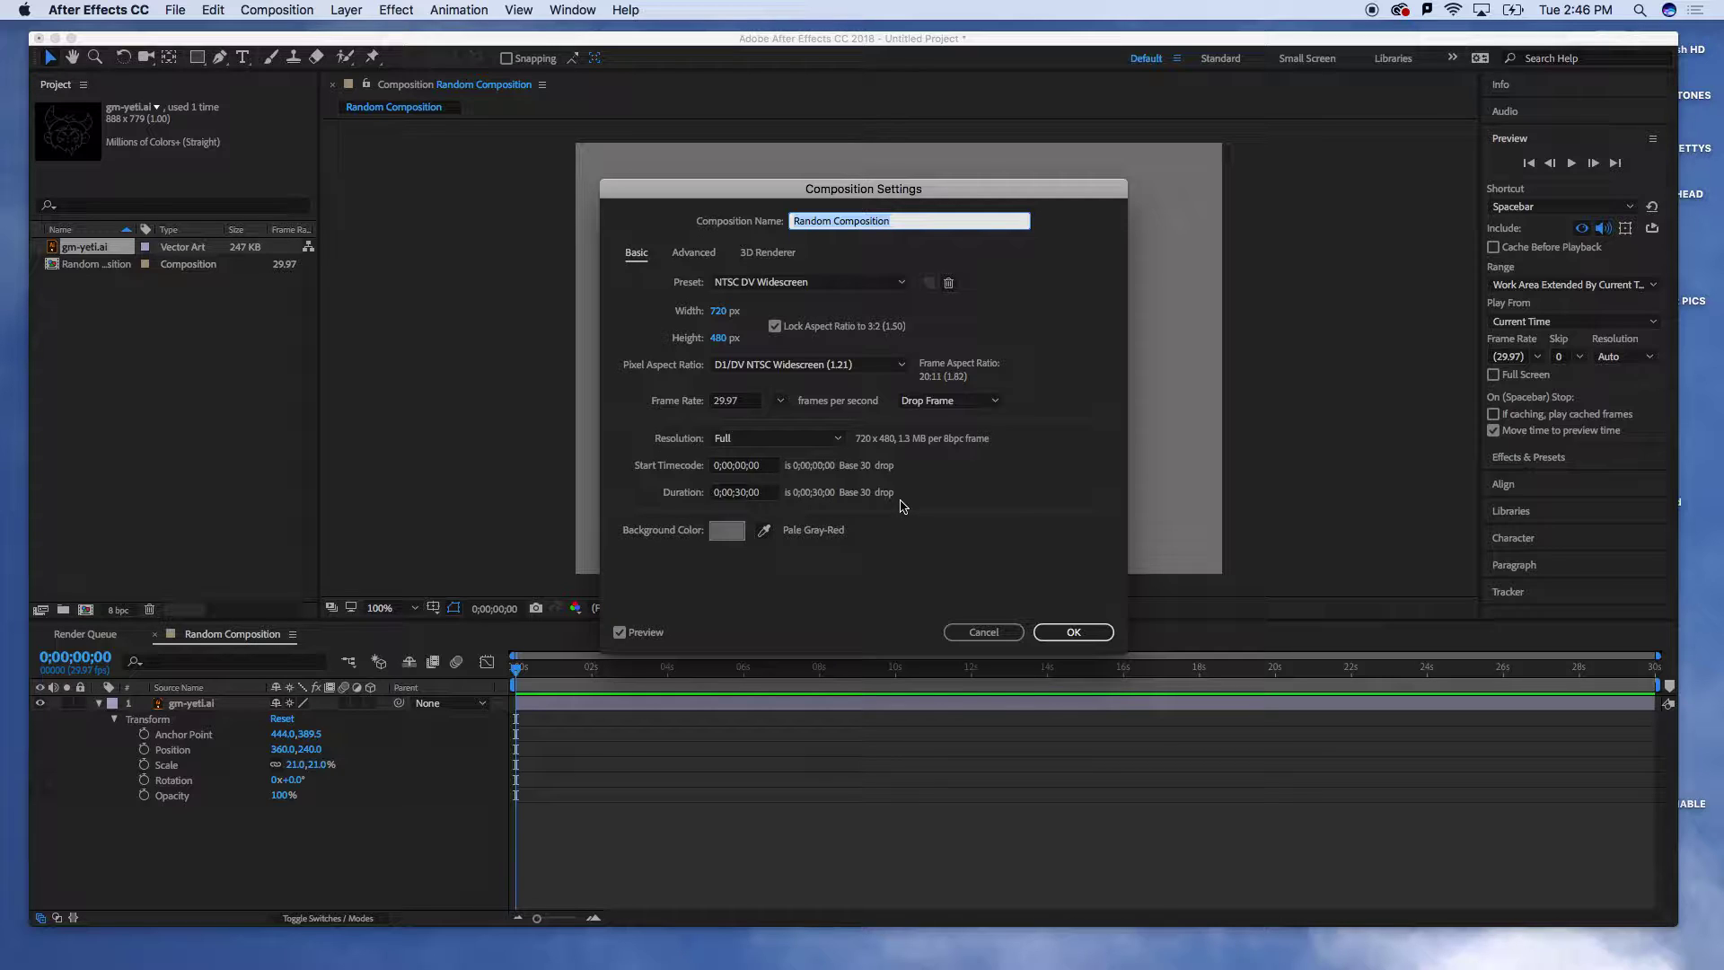
pyautogui.click(746, 494)
pyautogui.click(741, 493)
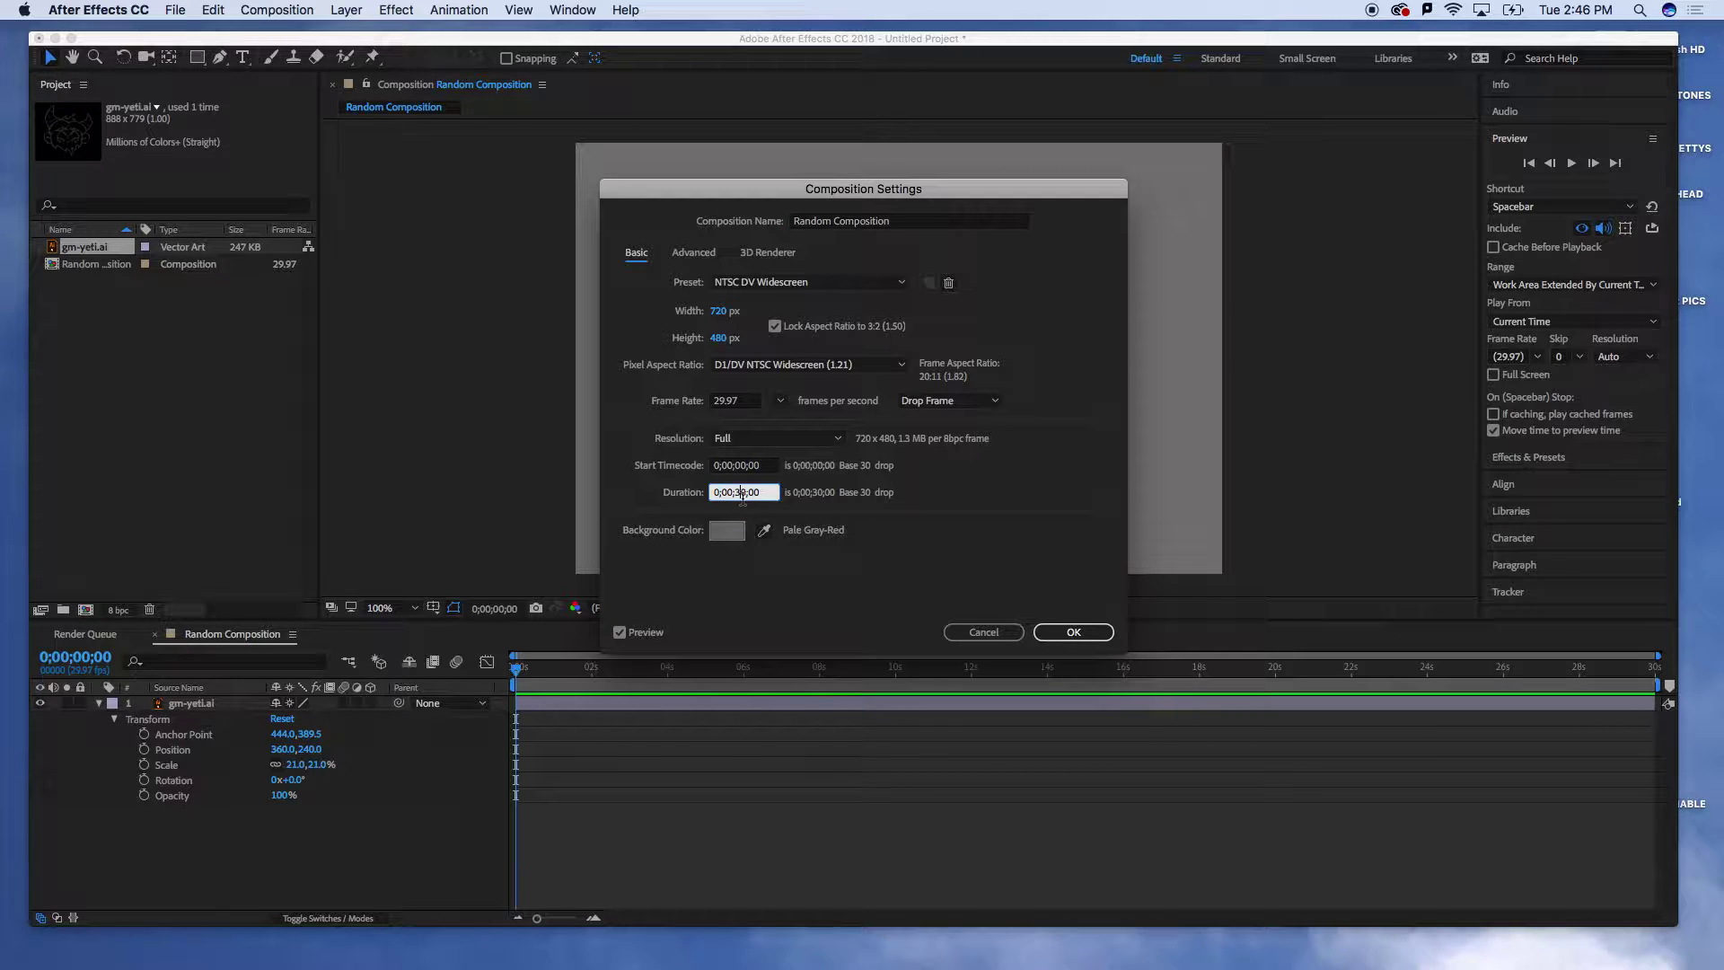
pyautogui.press('BackSpace')
pyautogui.click(1062, 634)
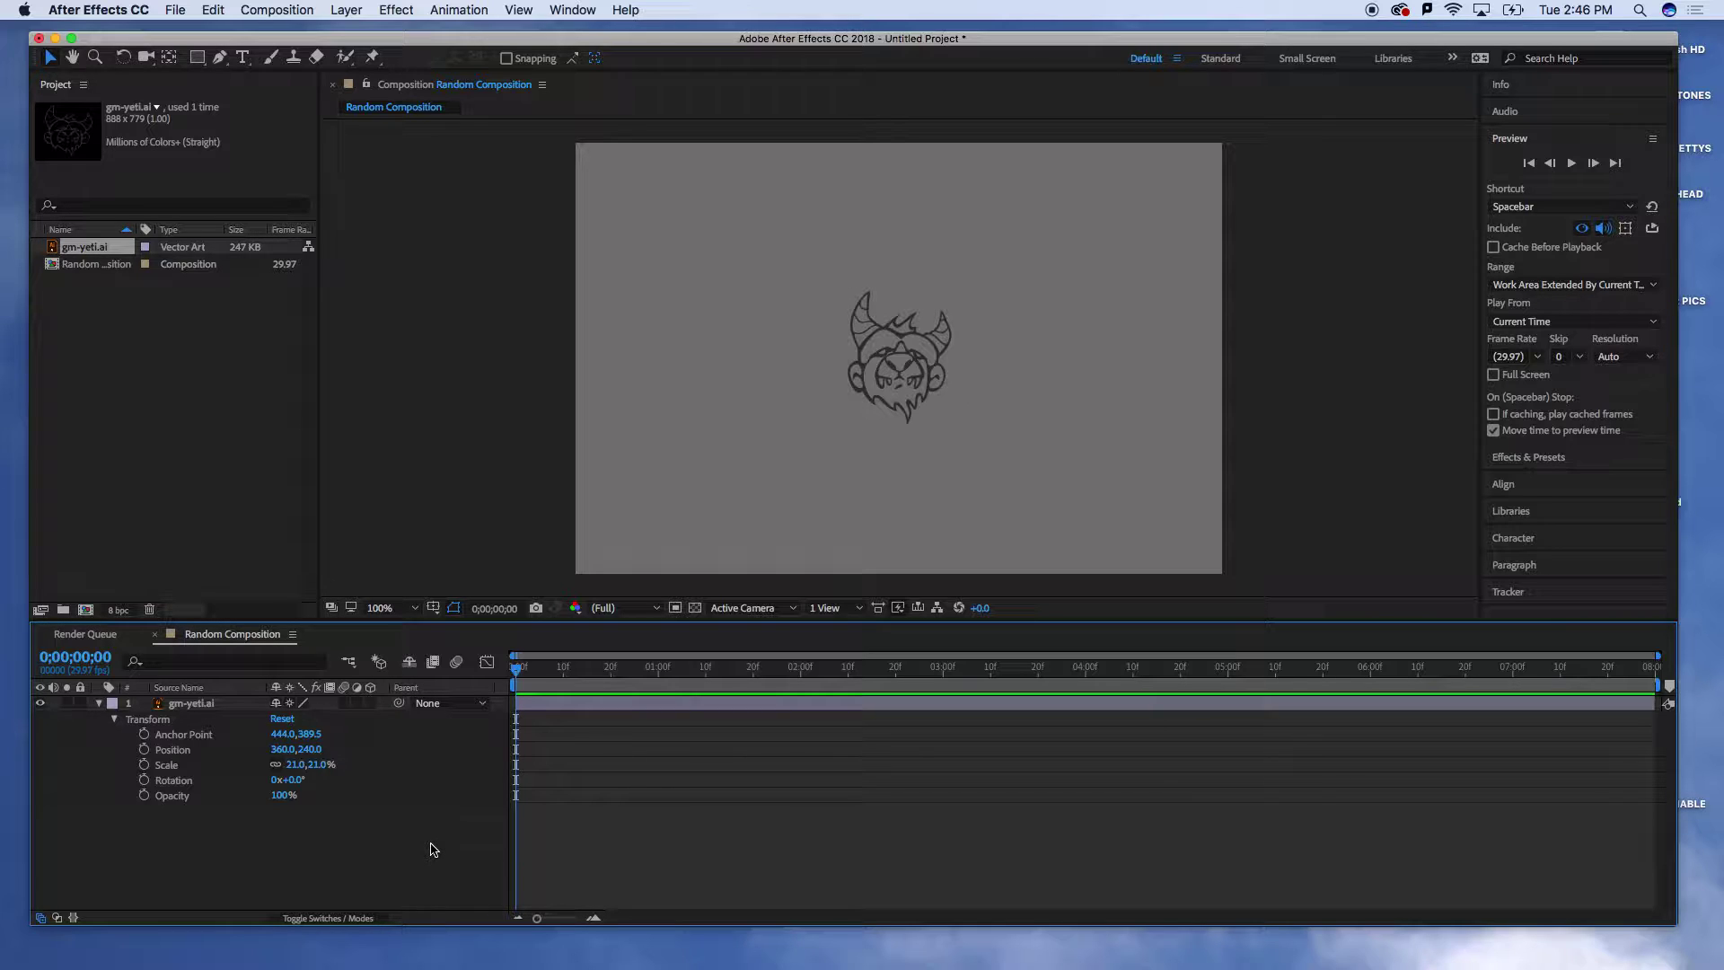
# - Keyframe the layer's Scale at 21% on the first frame and enlarge it to 56% at 0;00;02;10
pyautogui.click(145, 765)
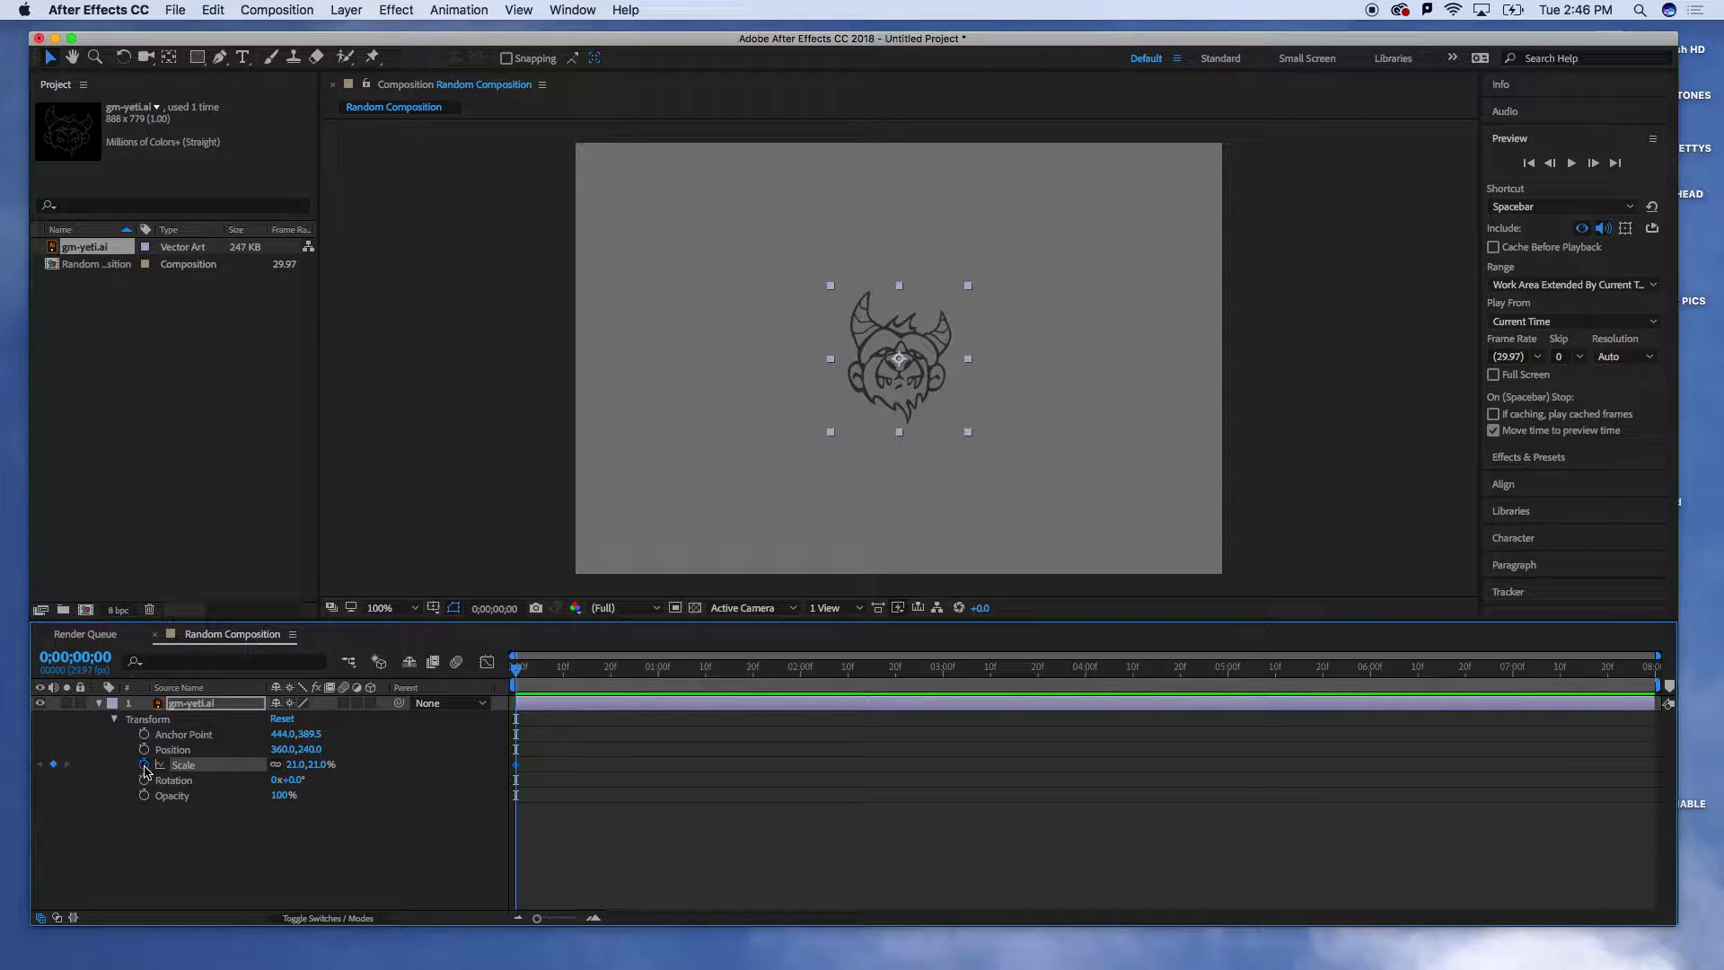
pyautogui.moveTo(517, 672); pyautogui.dragTo(849, 694)
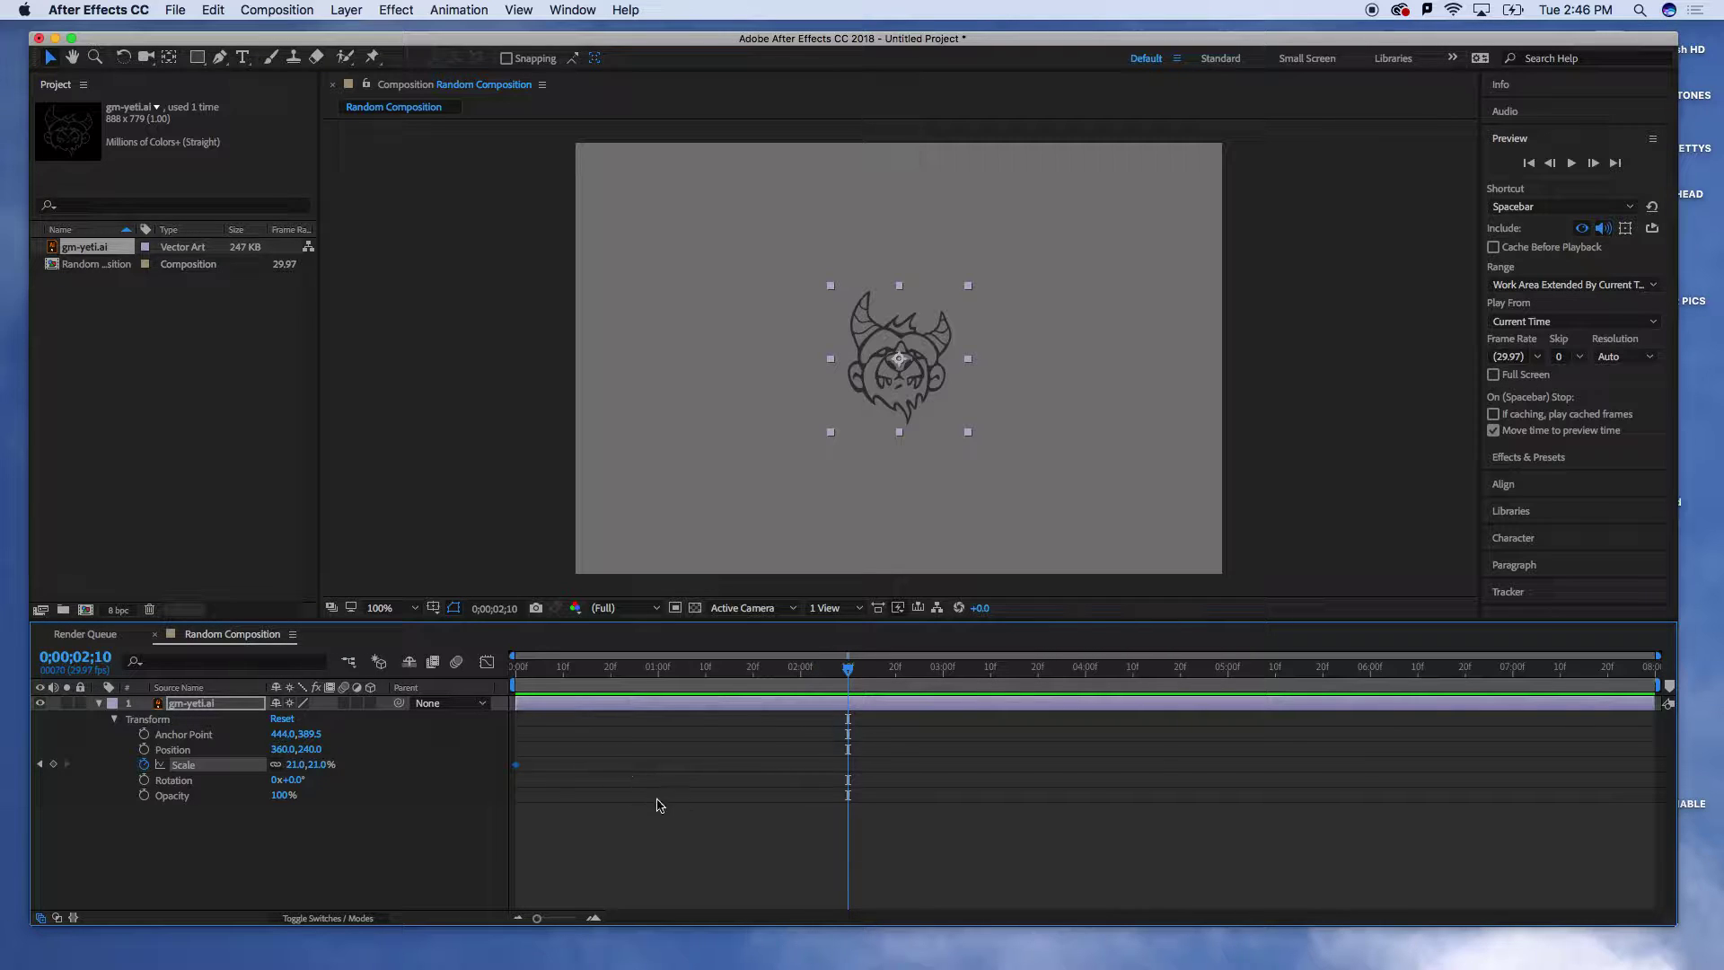
pyautogui.click(295, 771)
pyautogui.moveTo(296, 775); pyautogui.dragTo(329, 777)
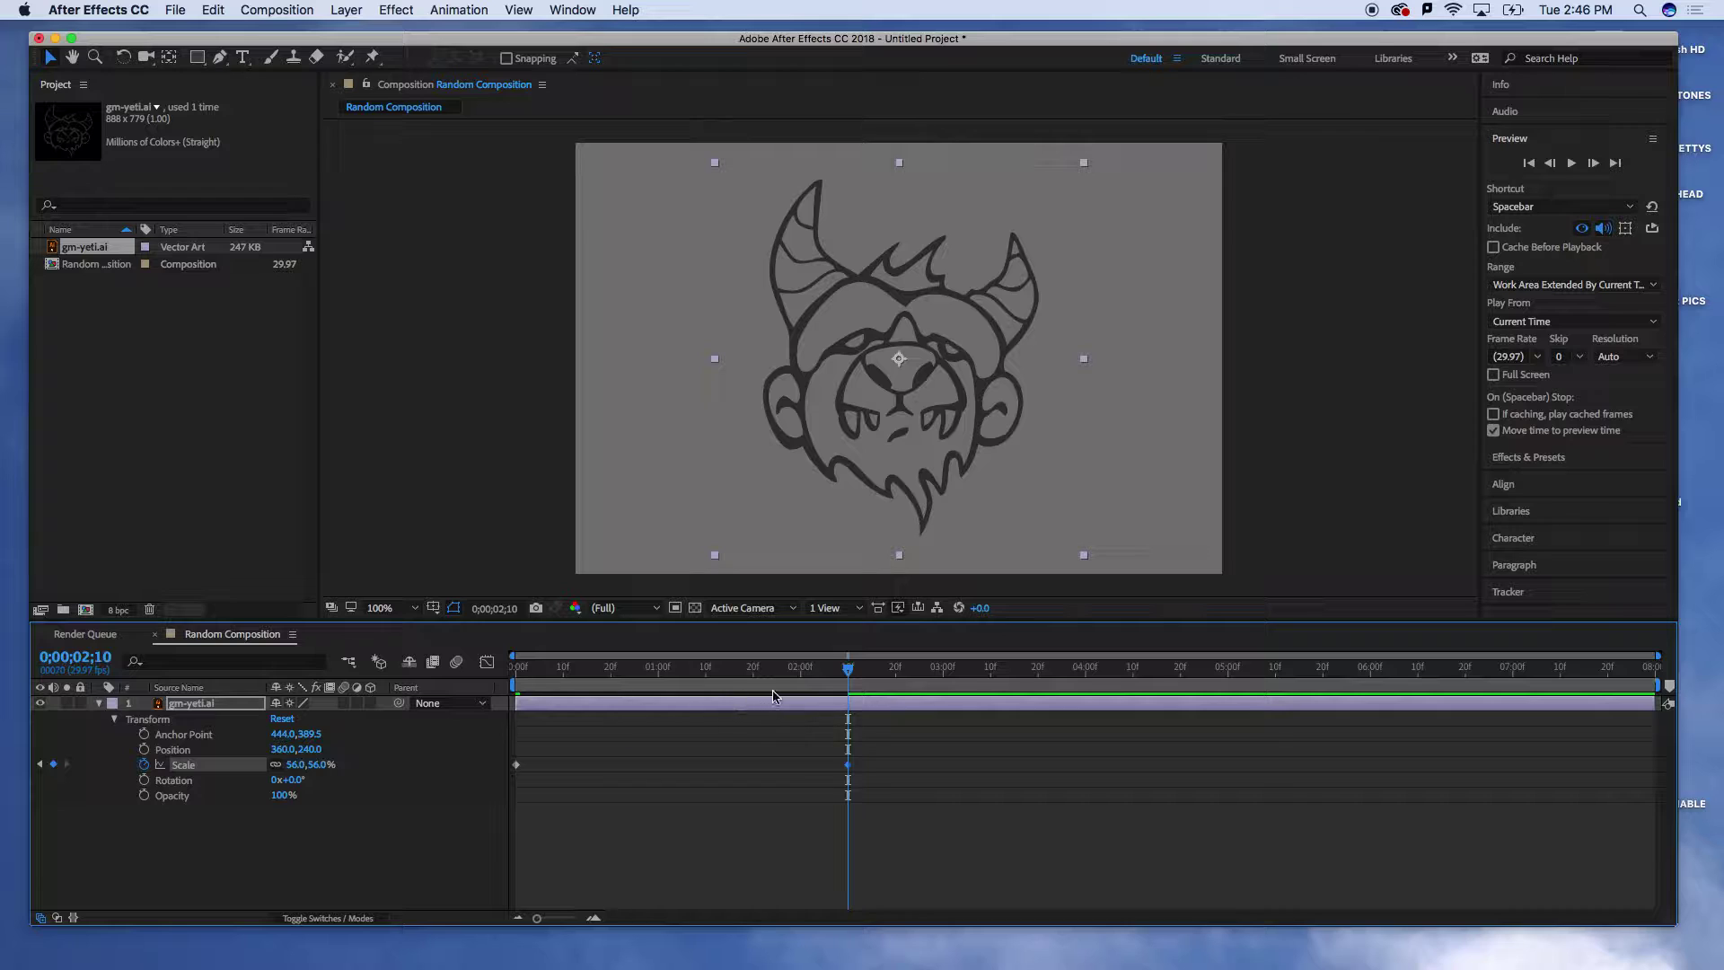
# - Add a Scale keyframe of 44% at 0;00;02;17 and scrub back through the scaling
pyautogui.moveTo(849, 675); pyautogui.dragTo(881, 675)
pyautogui.moveTo(288, 764); pyautogui.dragTo(289, 765)
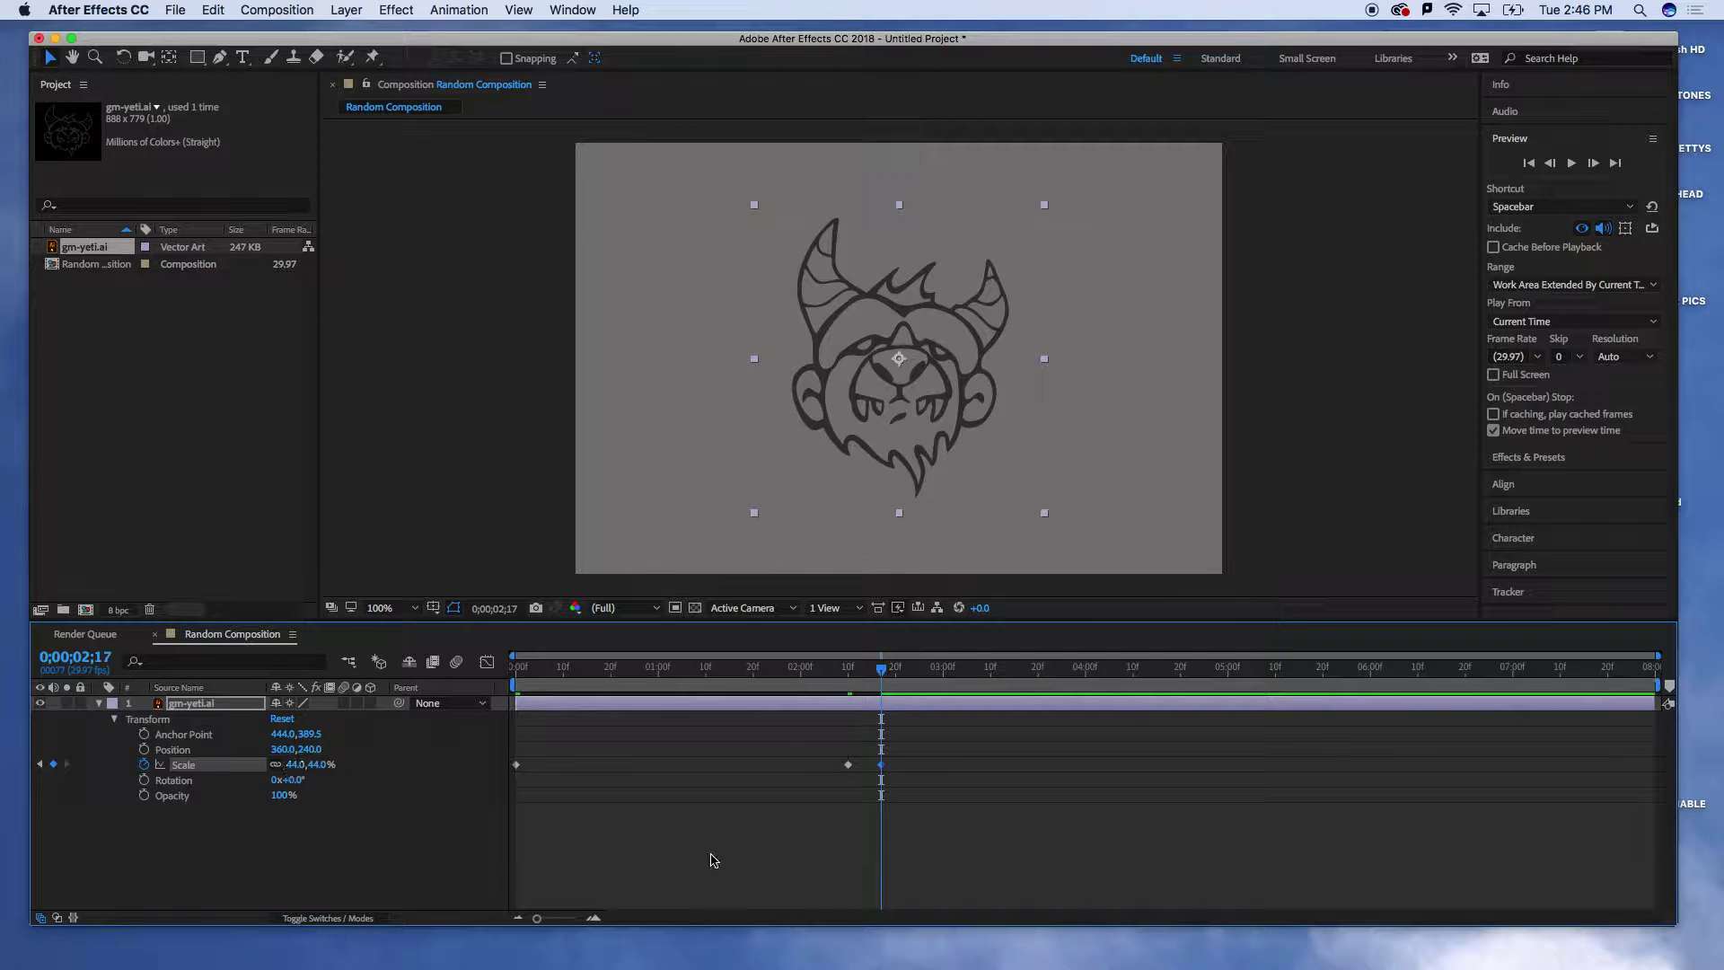
pyautogui.moveTo(880, 674); pyautogui.dragTo(800, 771)
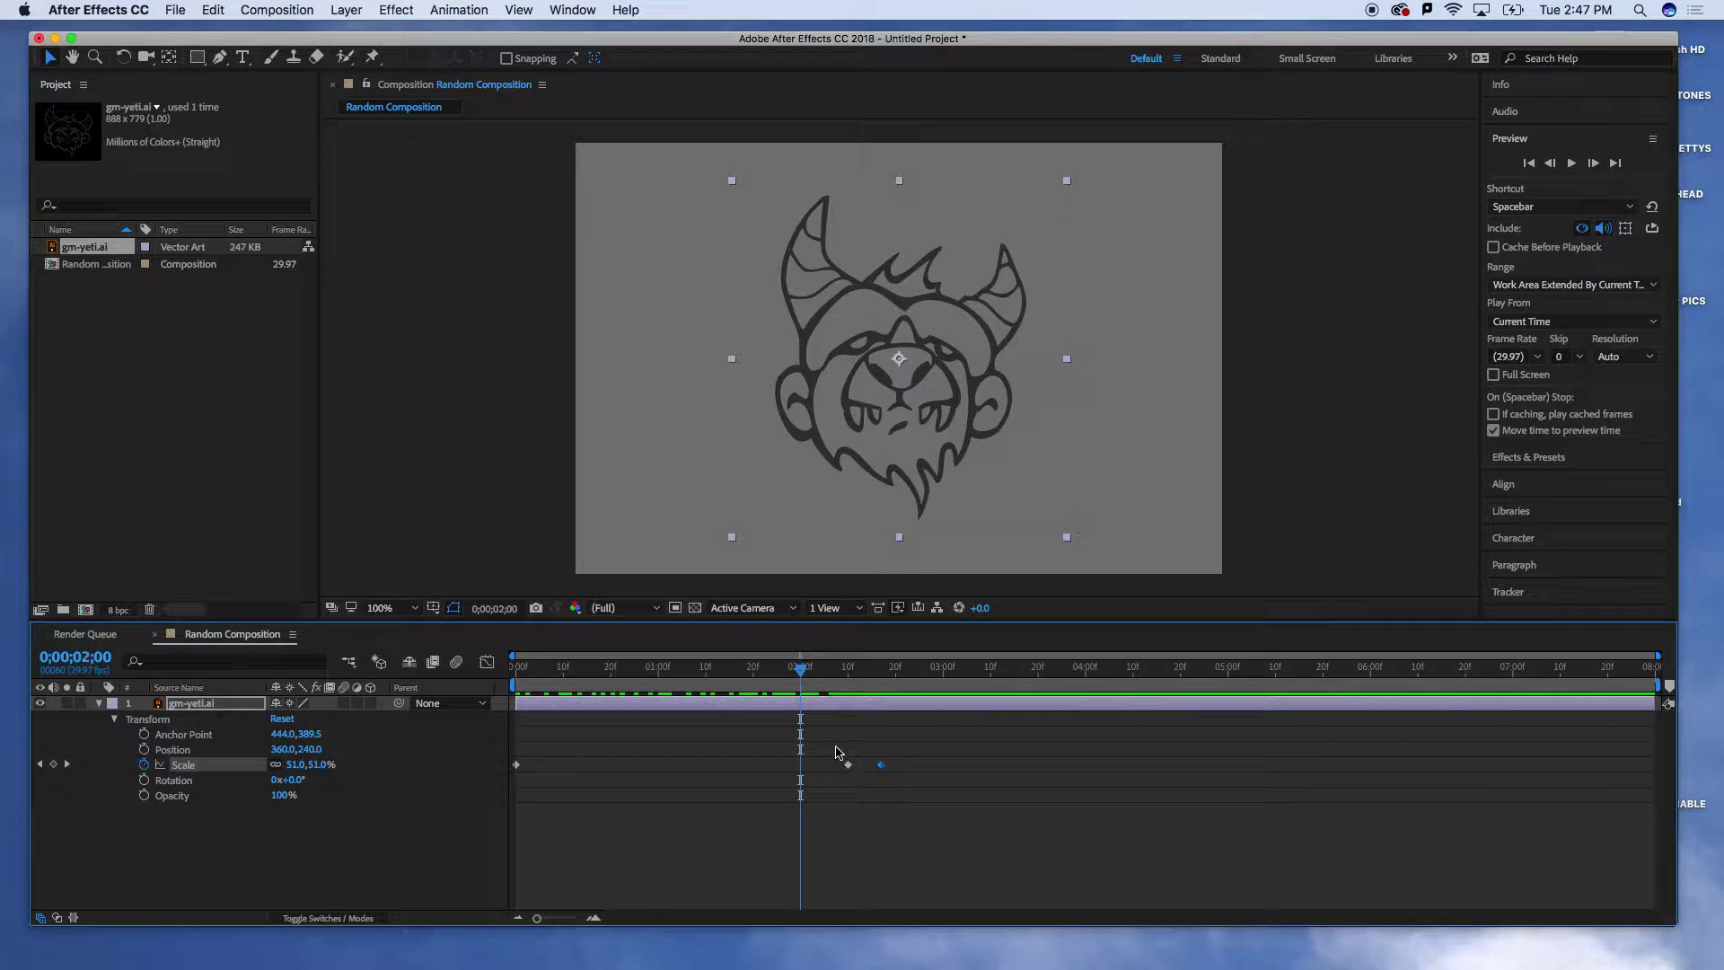
# - Apply Easy Ease to the 56% Scale keyframe at 0;00;02;10
pyautogui.click(850, 772)
pyautogui.moveTo(851, 772)
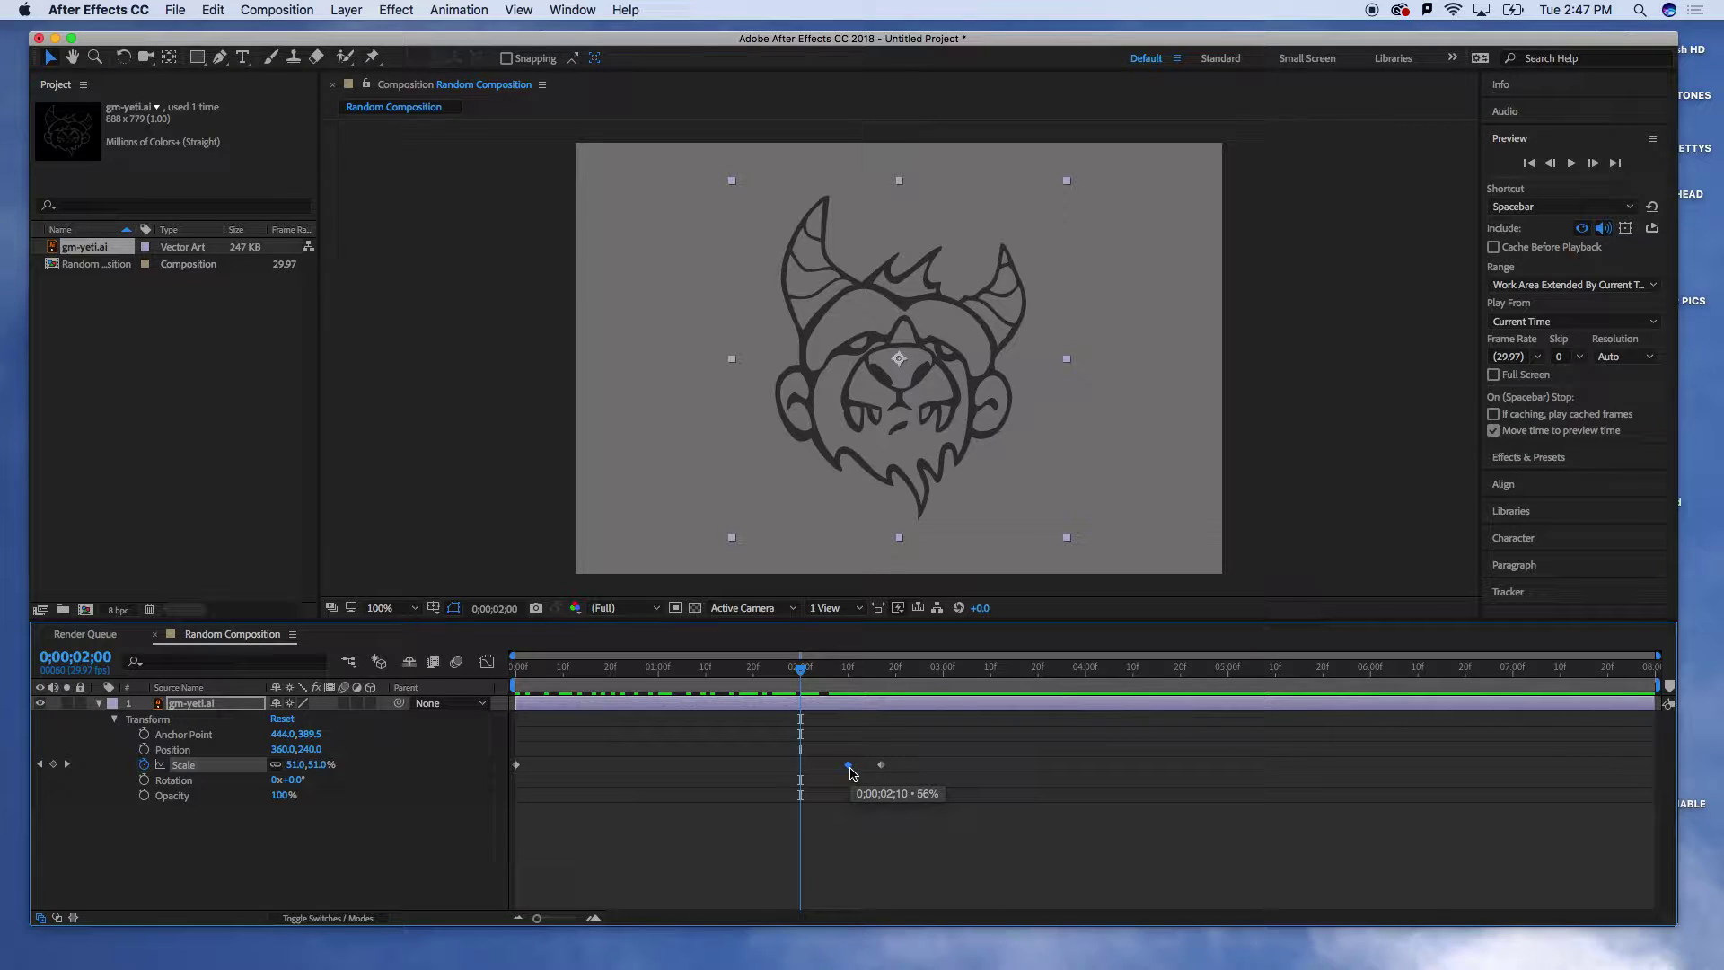
pyautogui.click(833, 782)
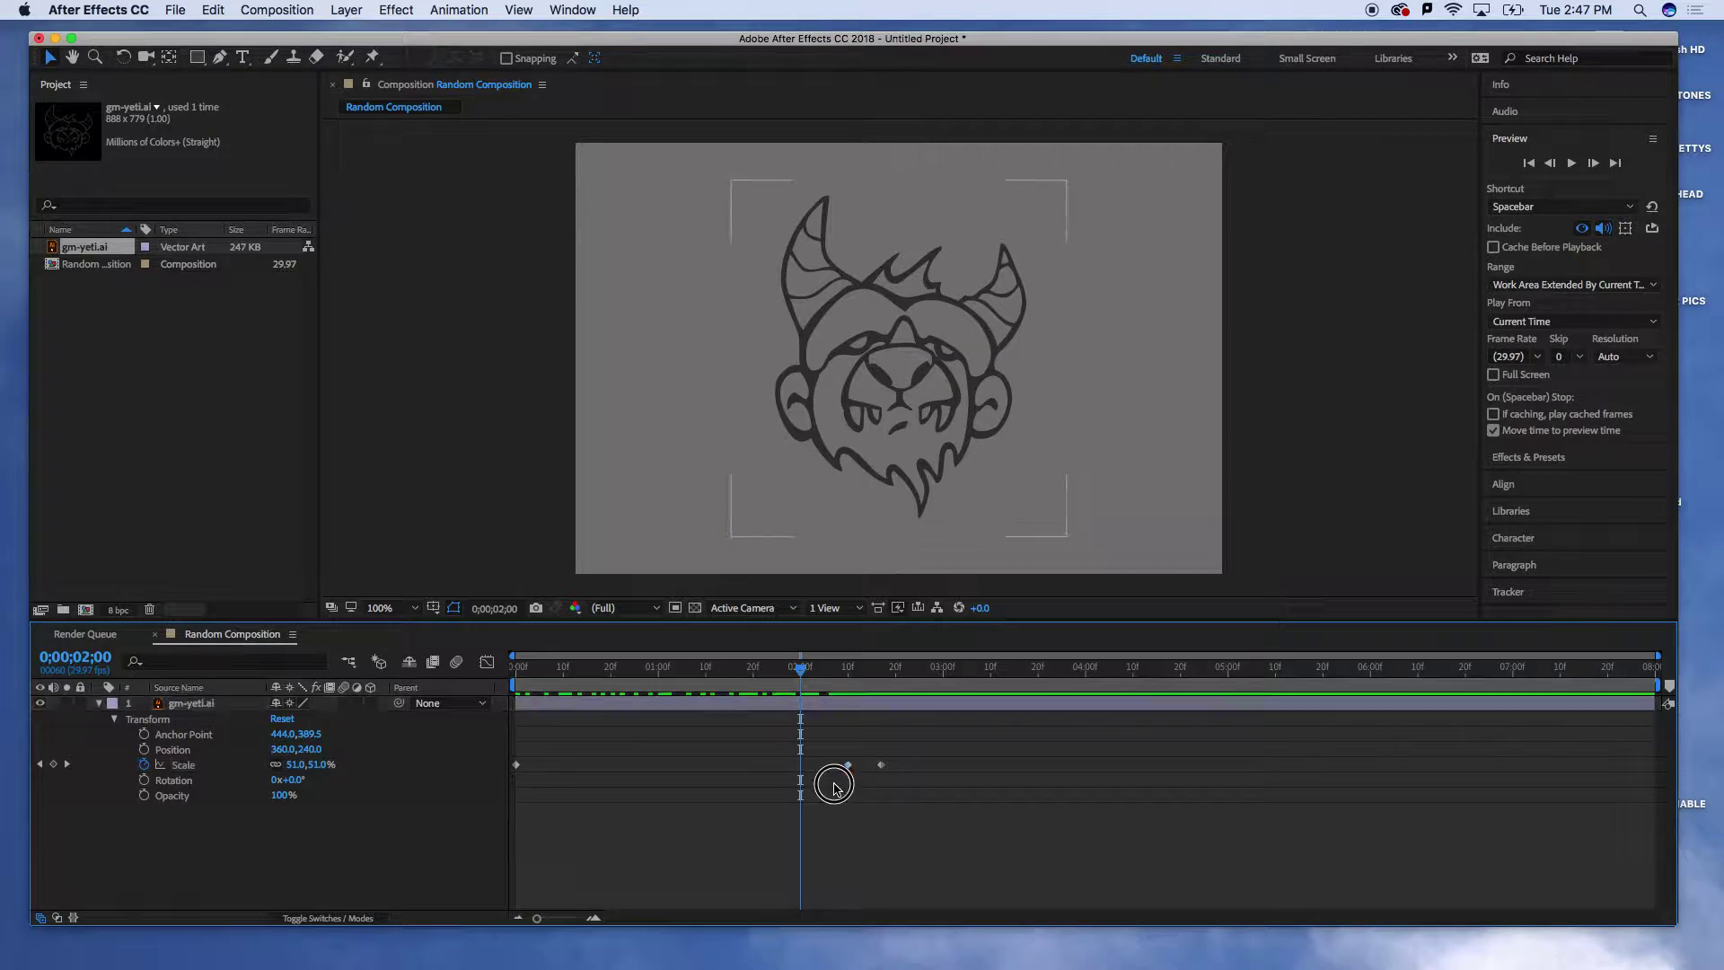
pyautogui.click(835, 759)
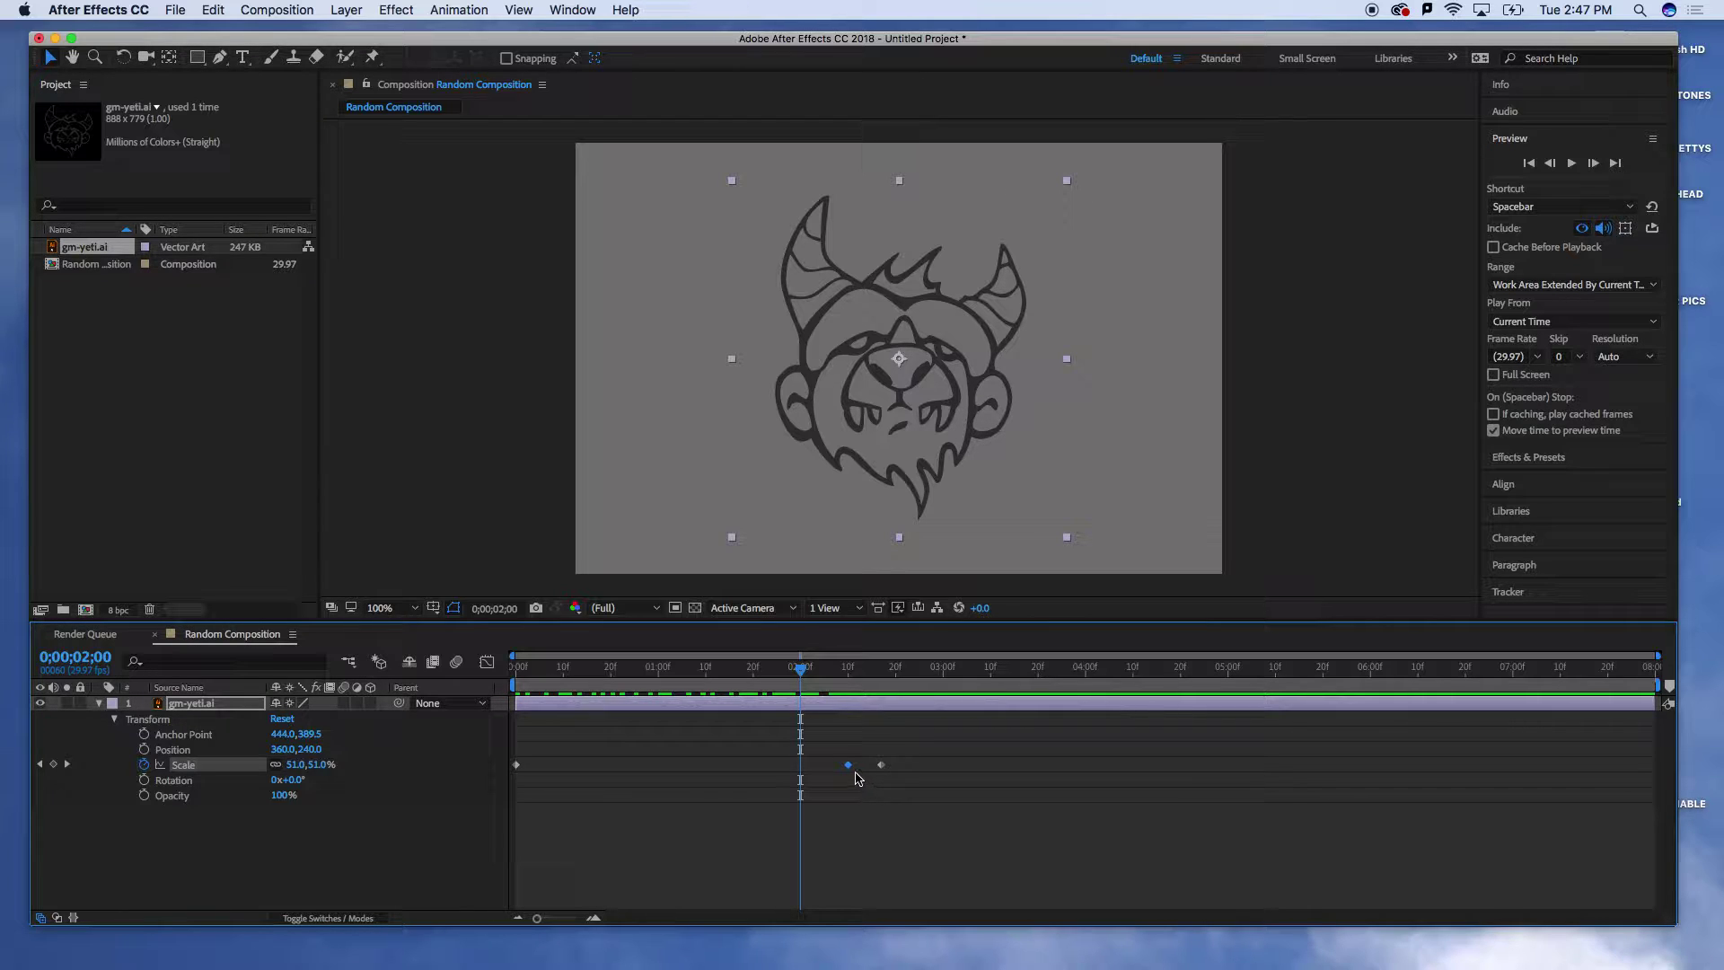
pyautogui.rightClick(850, 765)
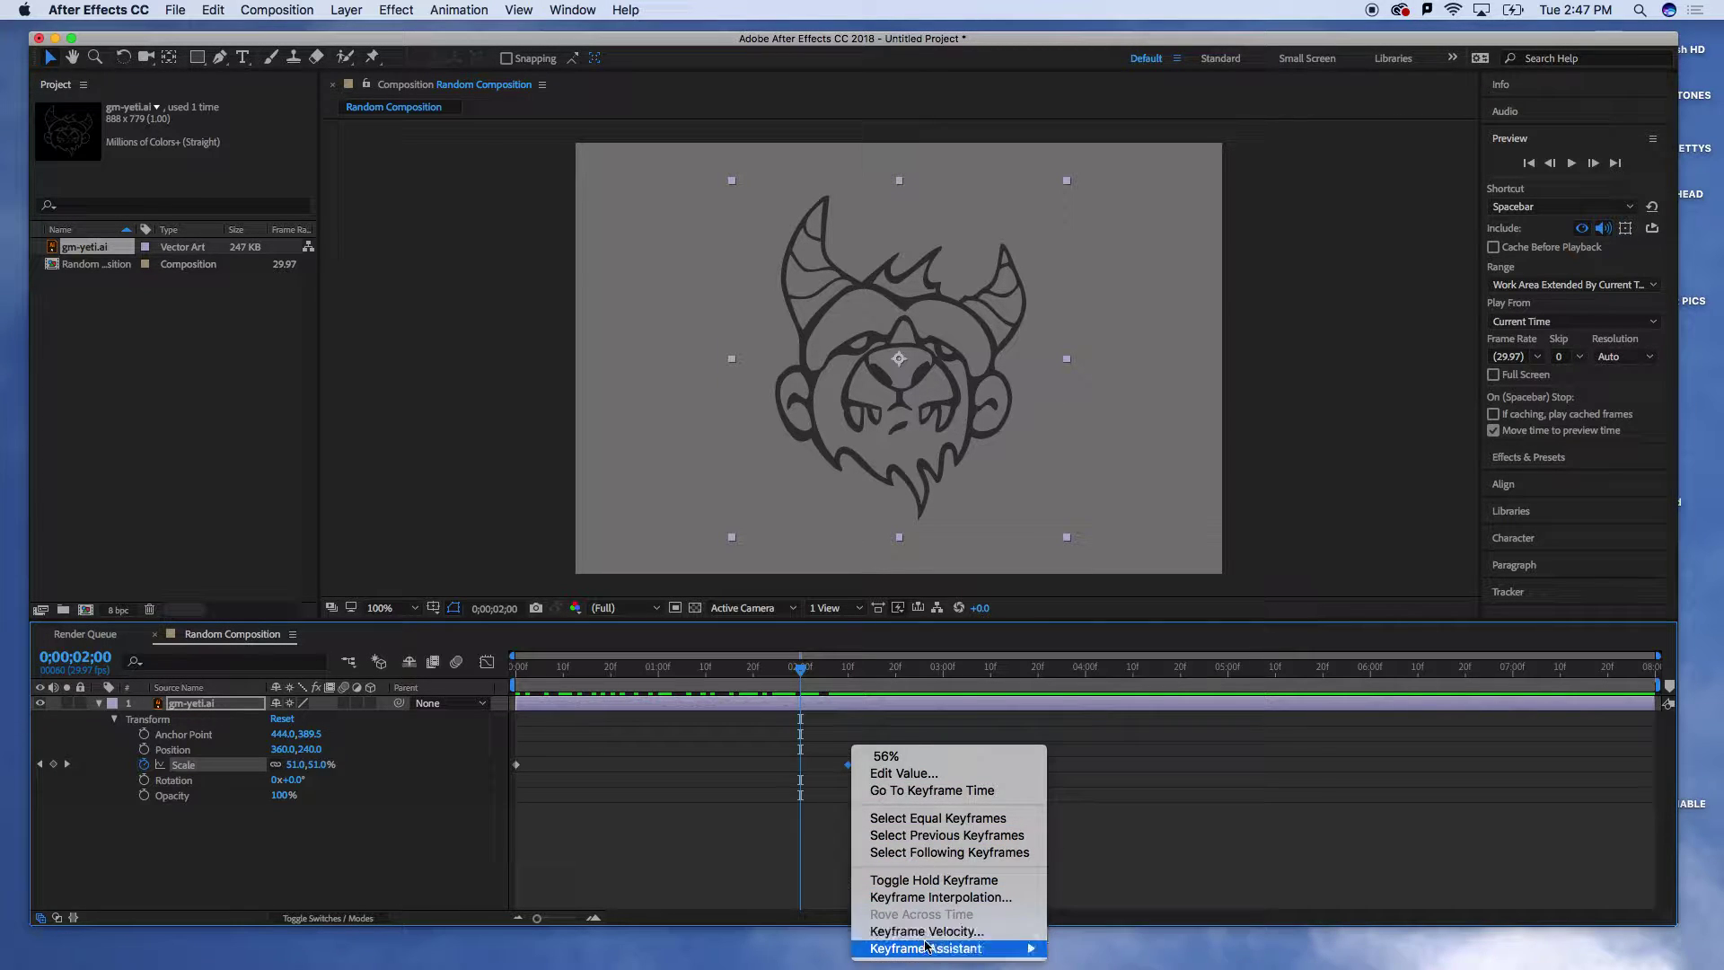
pyautogui.moveTo(928, 947)
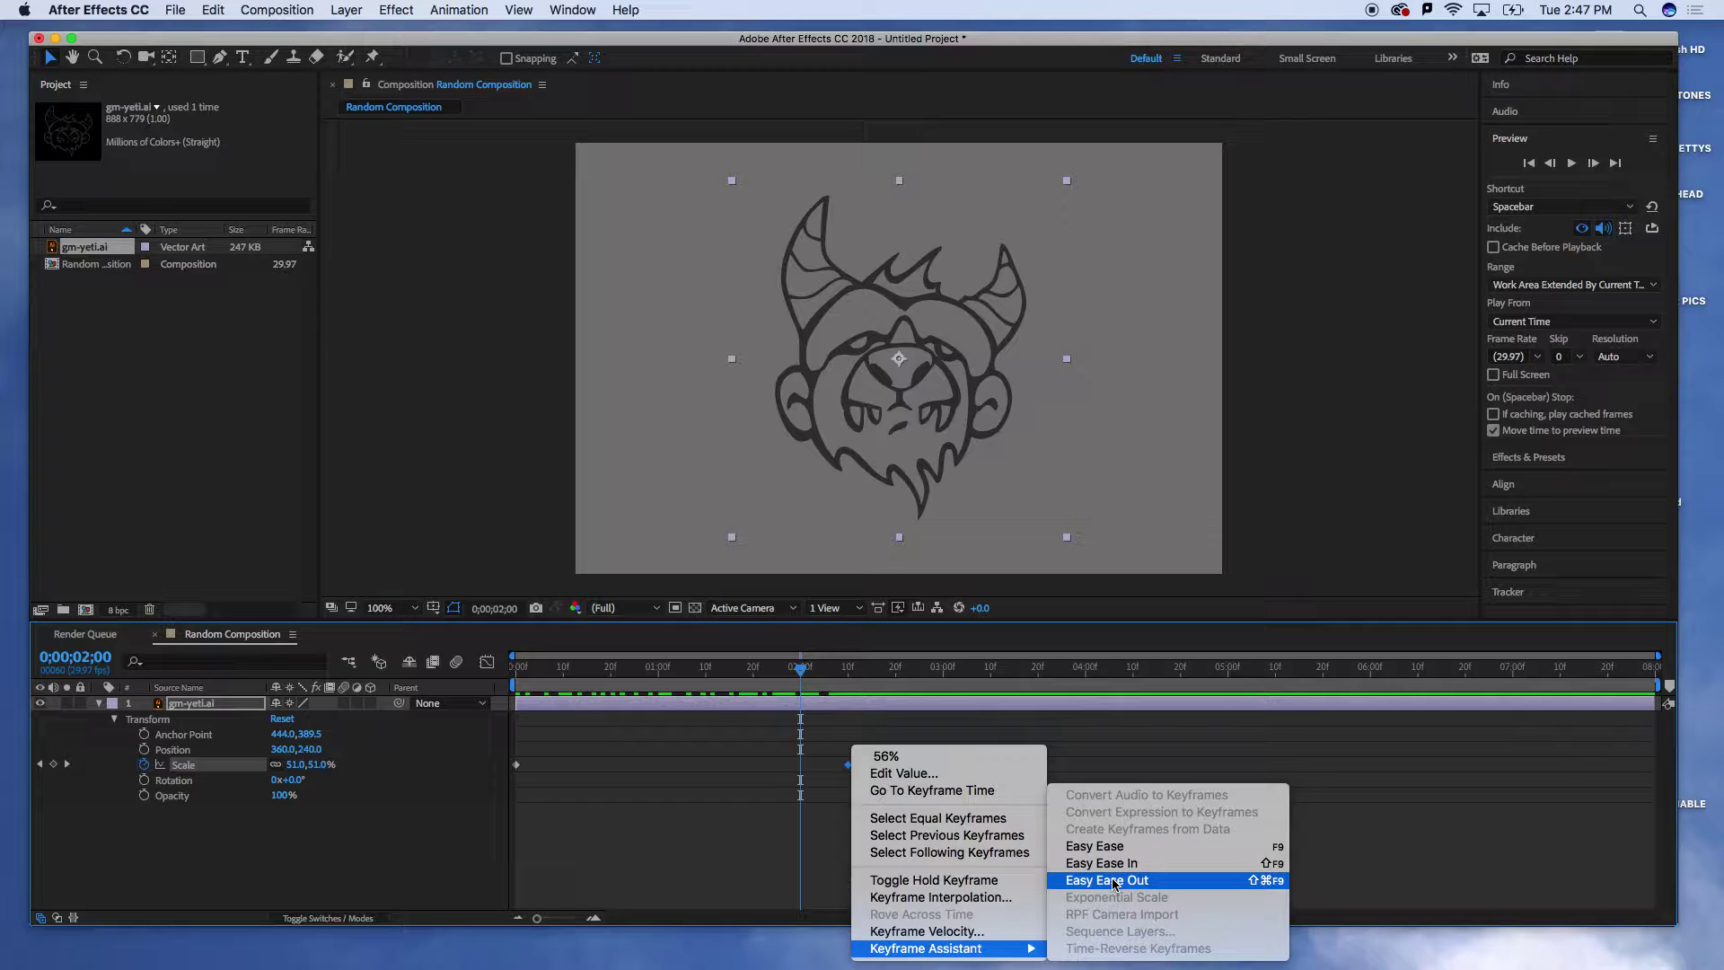
pyautogui.click(1103, 848)
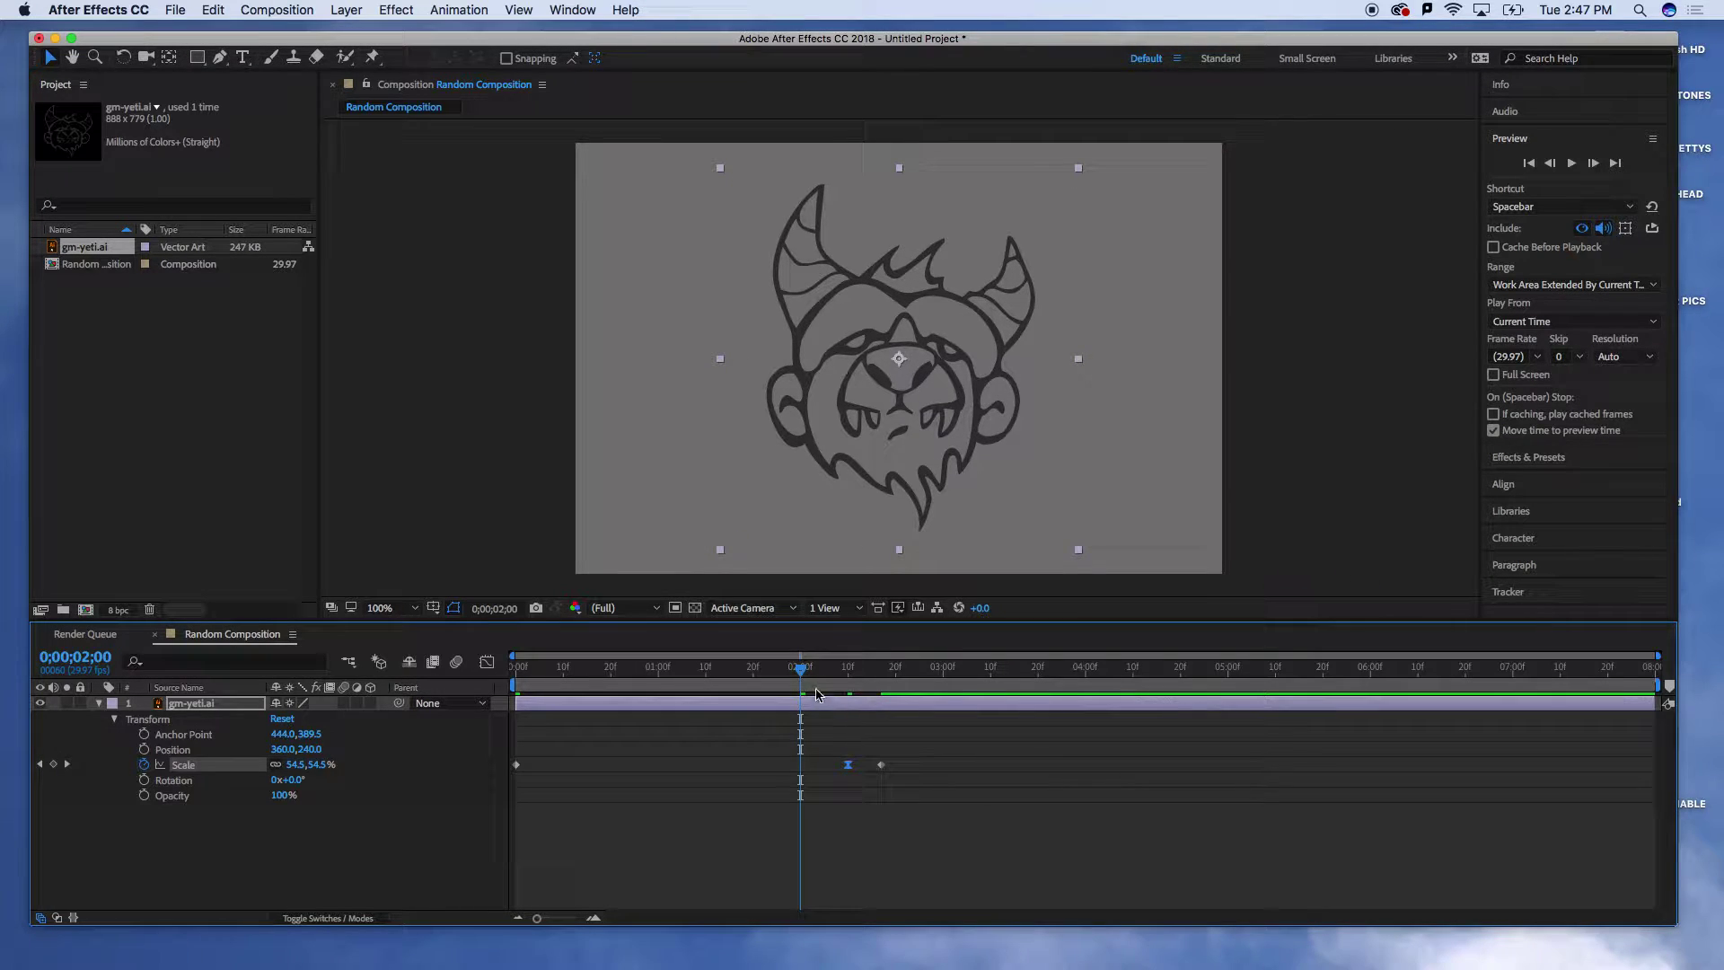
# - Preview the eased scale animation from the first frame and stop playback
pyautogui.moveTo(803, 678); pyautogui.dragTo(497, 683)
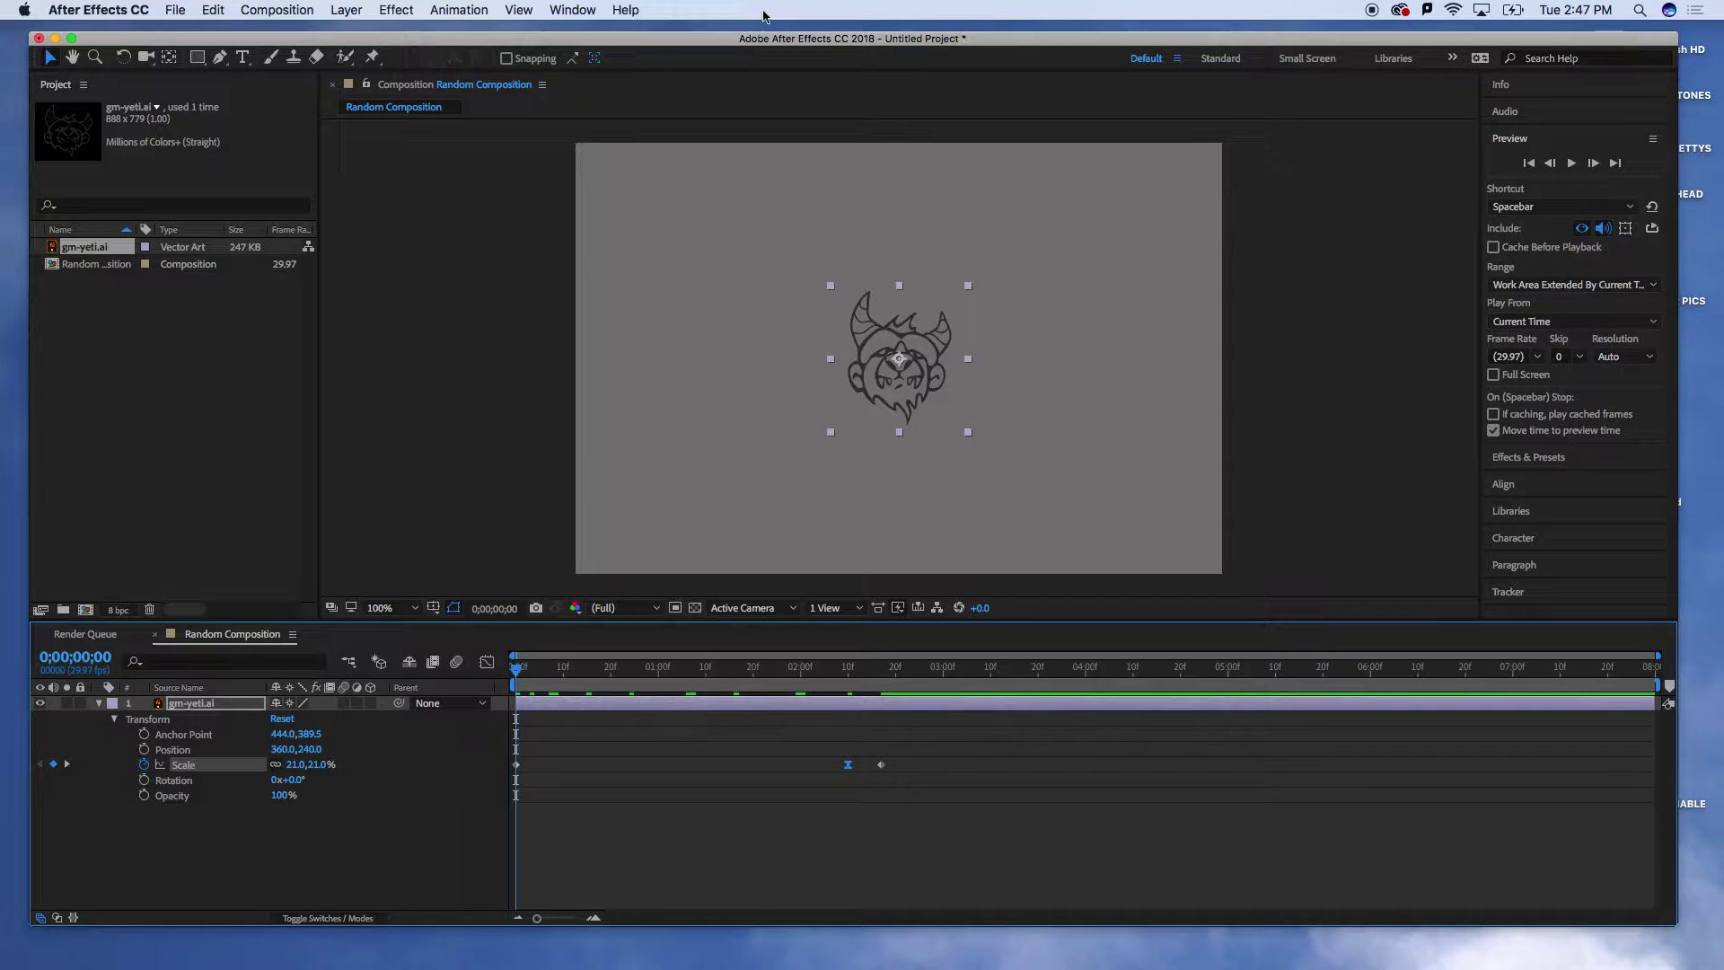
pyautogui.click(588, 10)
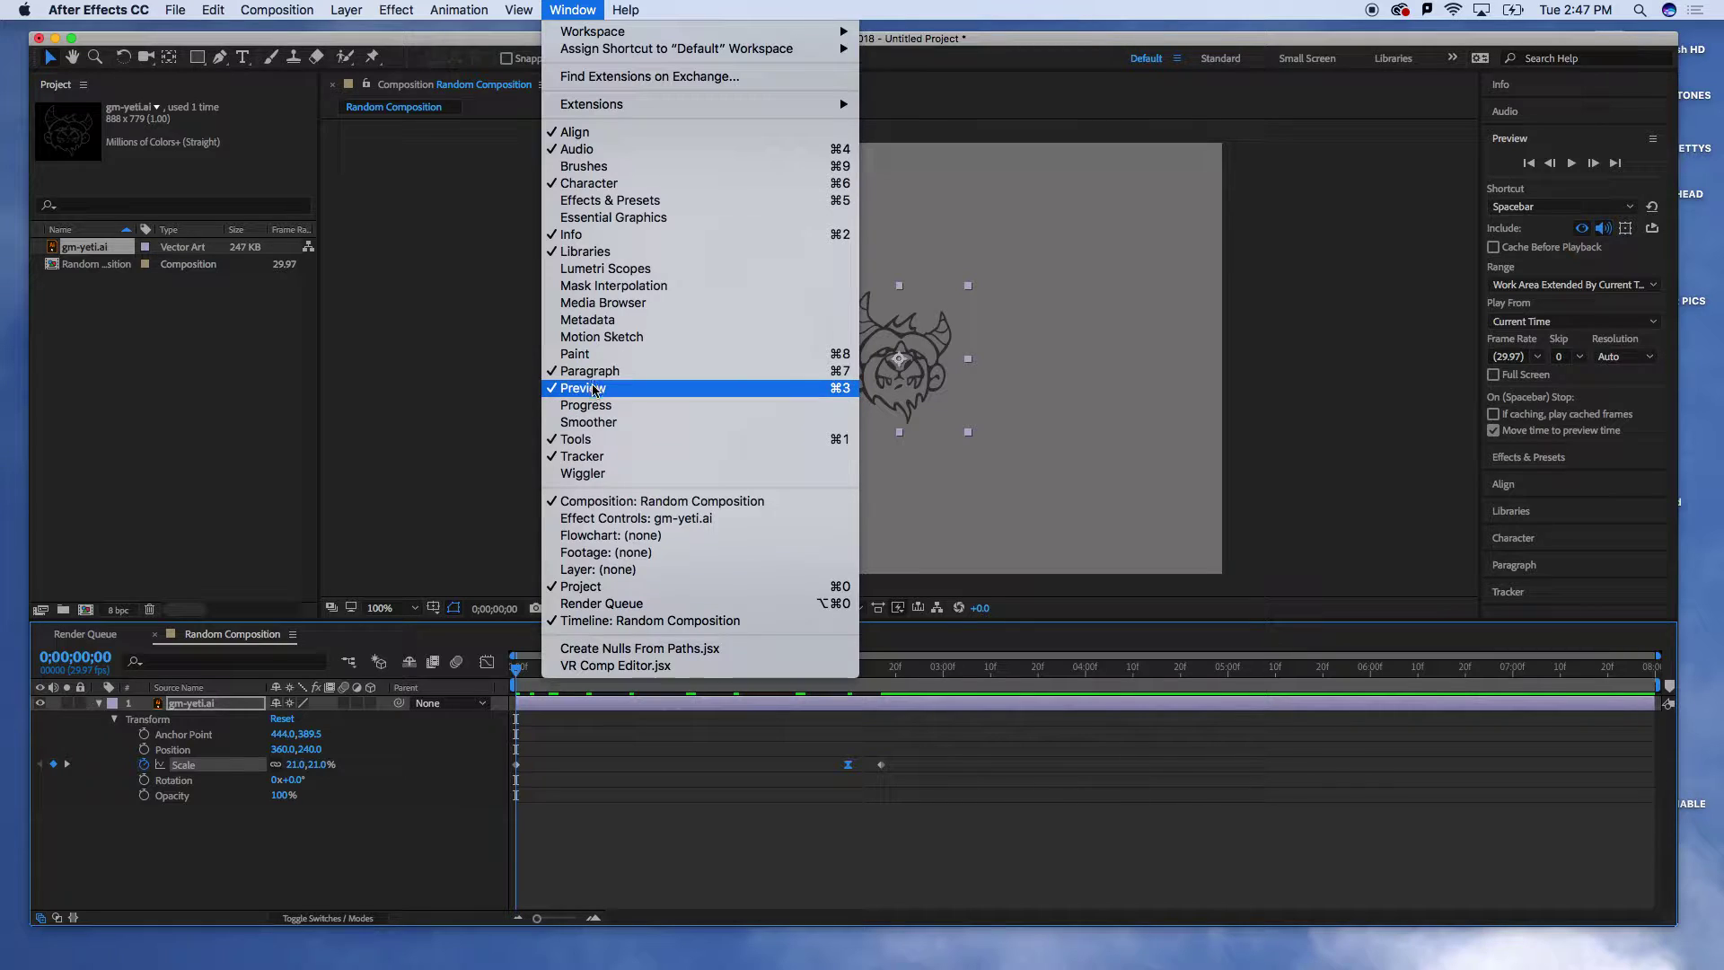
pyautogui.click(1508, 191)
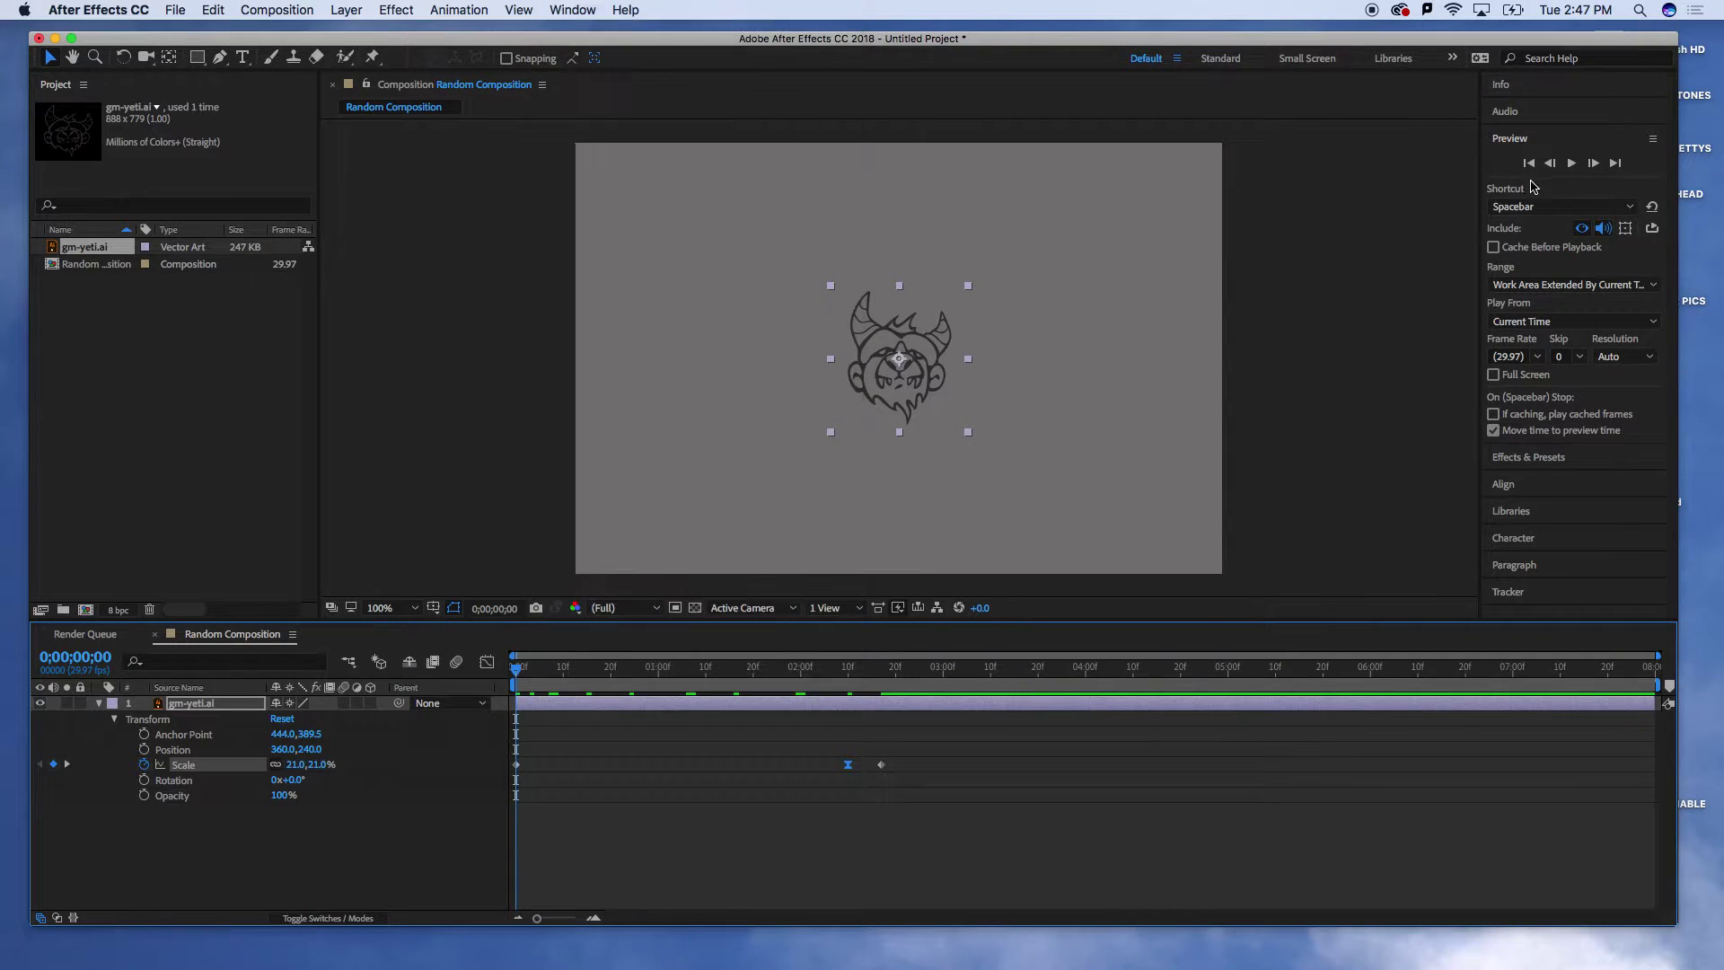
pyautogui.click(1572, 165)
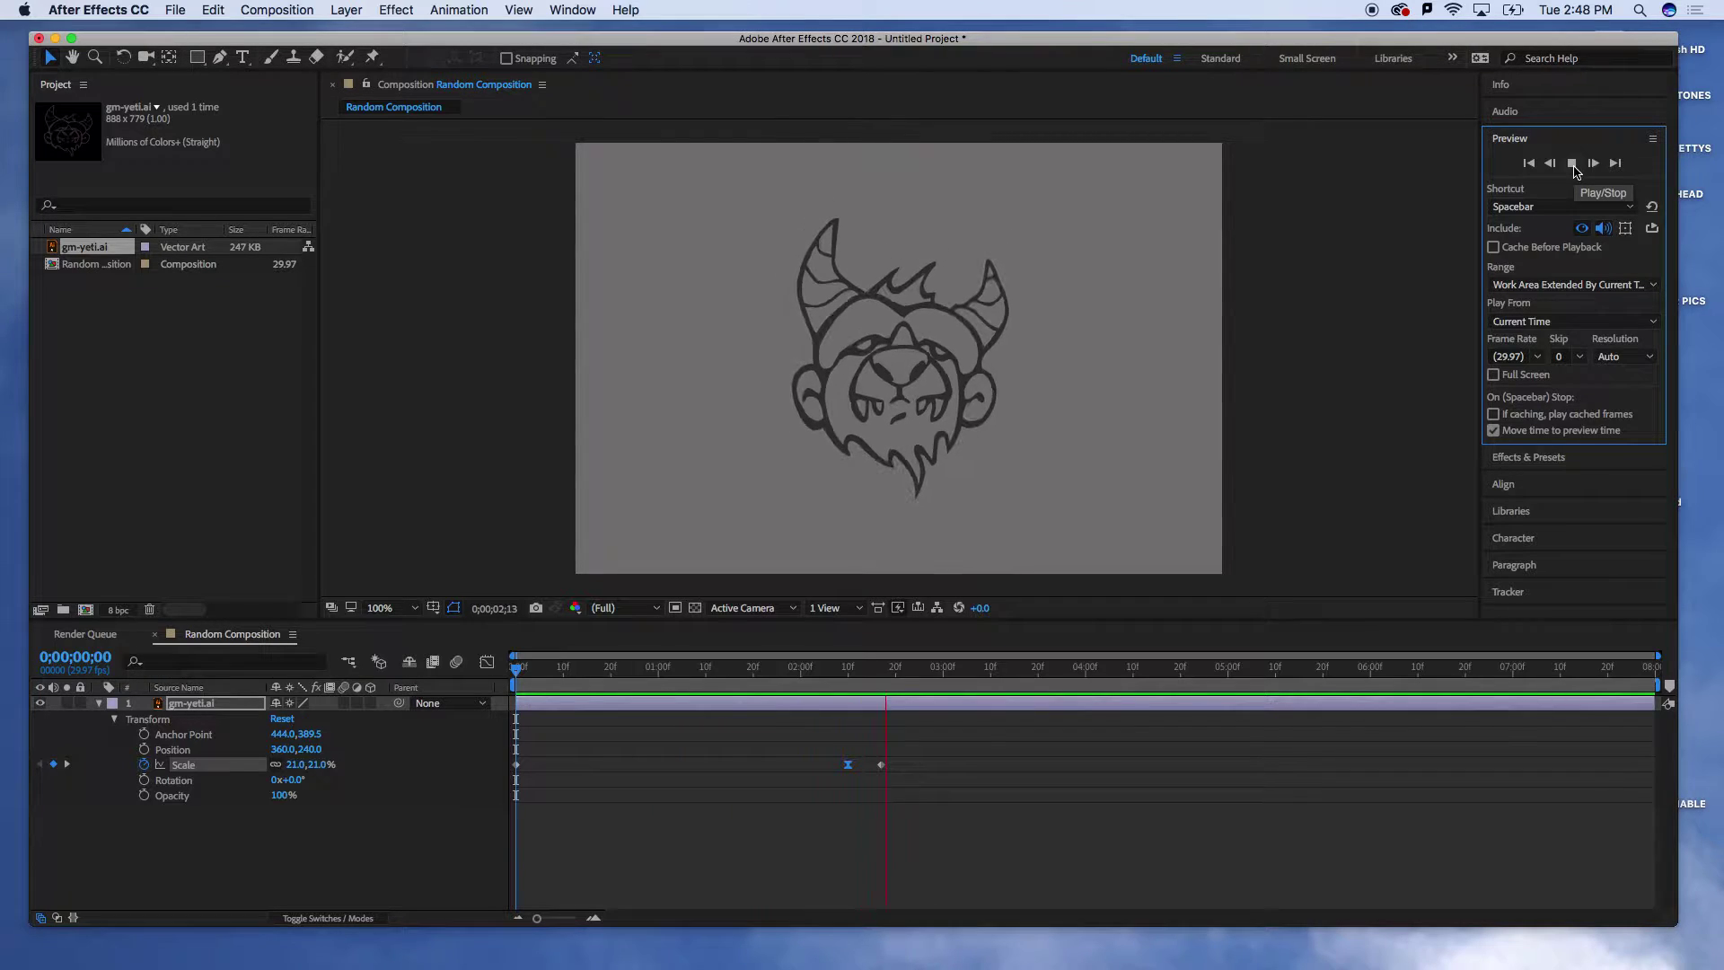
pyautogui.click(1573, 171)
# - Move the last two Scale keyframes earlier together, placing the eased one at about 0;00;01;07, and preview from the start
pyautogui.click(822, 751)
pyautogui.moveTo(823, 751); pyautogui.dragTo(694, 775)
pyautogui.moveTo(1211, 674); pyautogui.dragTo(513, 680)
pyautogui.click(1572, 163)
pyautogui.click(1572, 163)
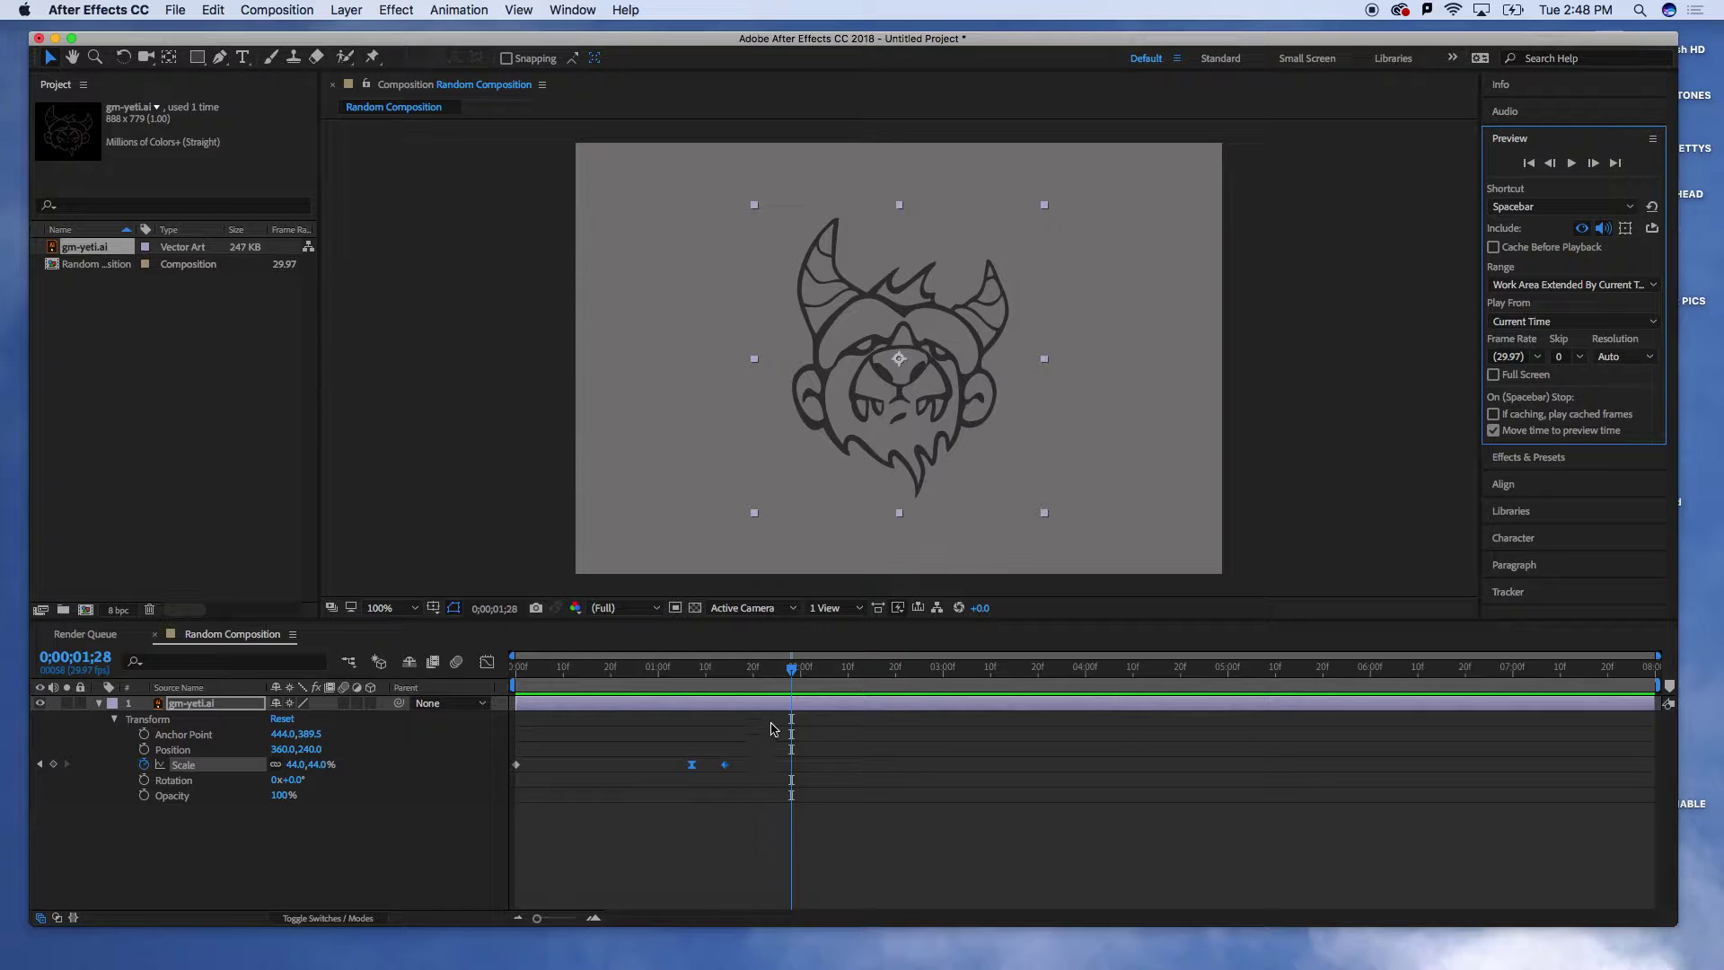
# - Replay the retimed scale animation from the first frame and stop it
pyautogui.moveTo(793, 675); pyautogui.dragTo(505, 661)
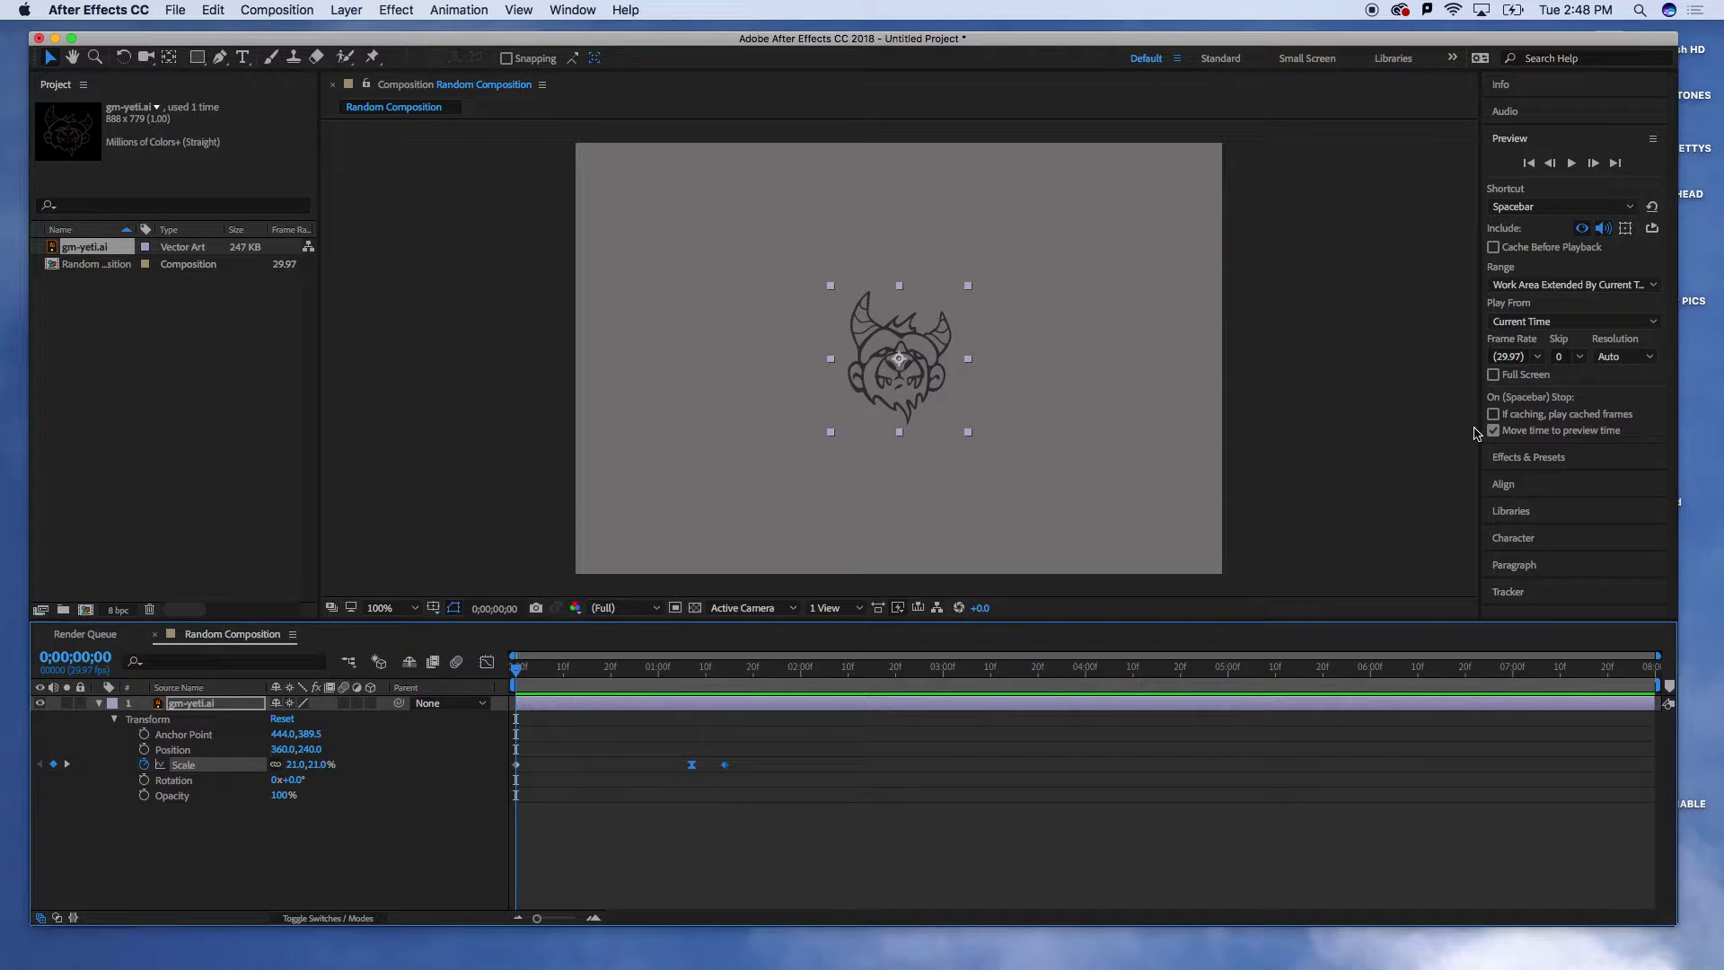
pyautogui.click(1571, 163)
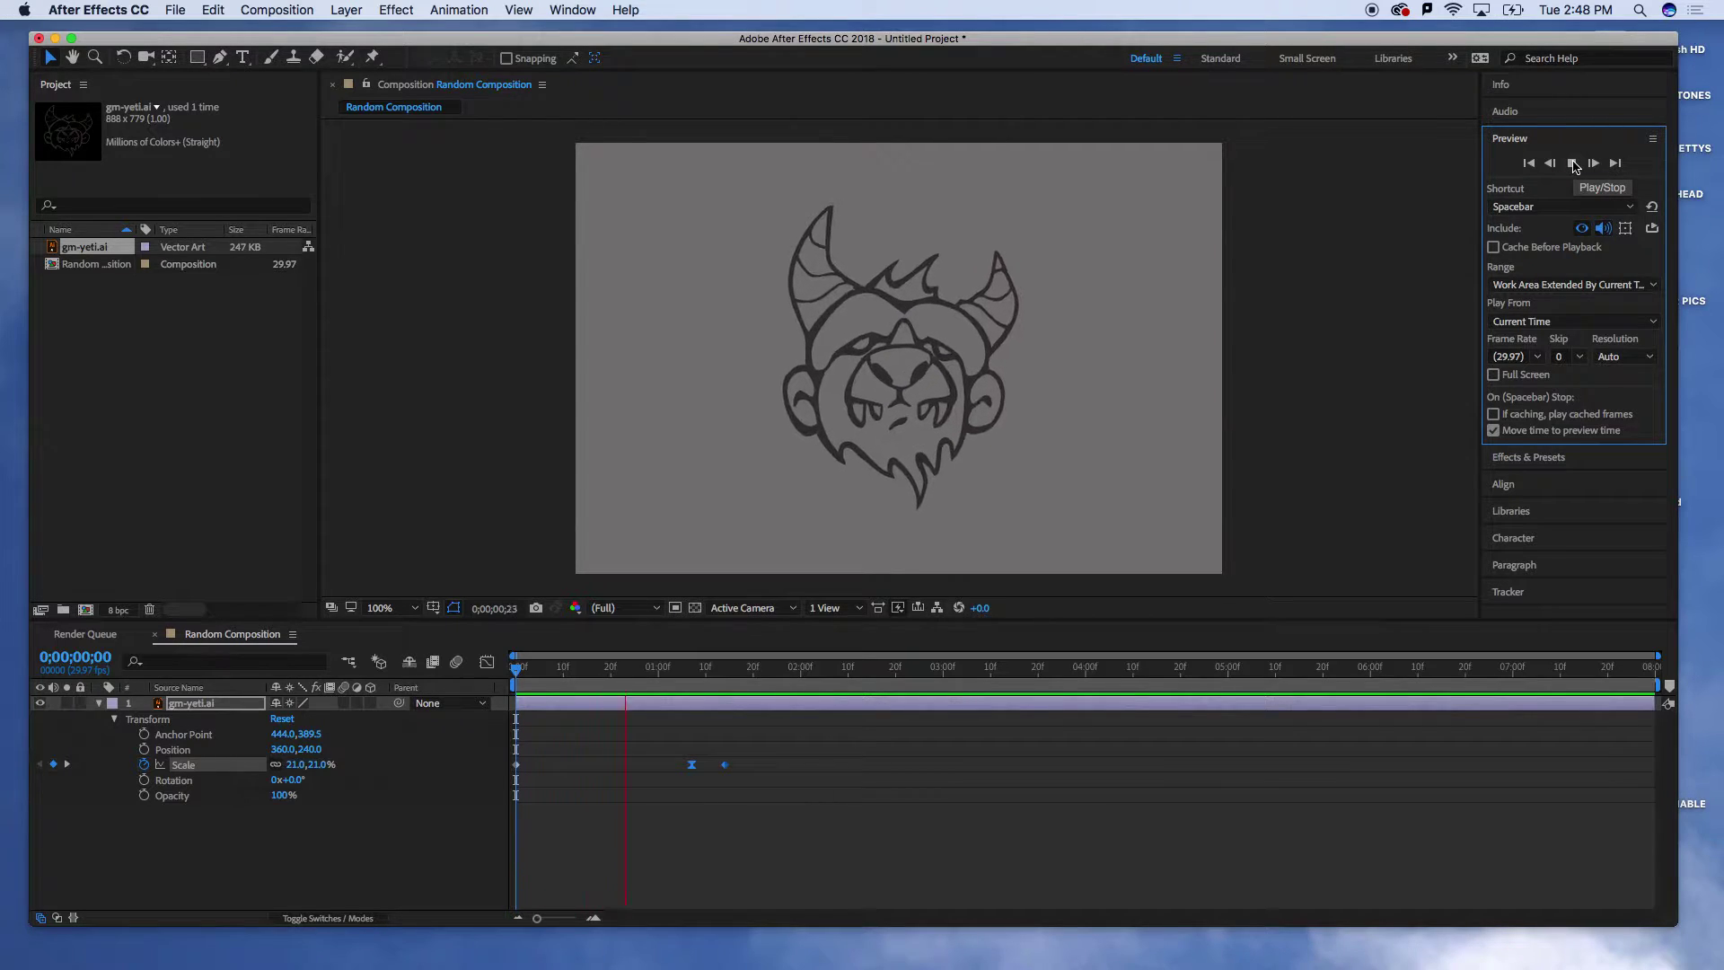
pyautogui.press('space')
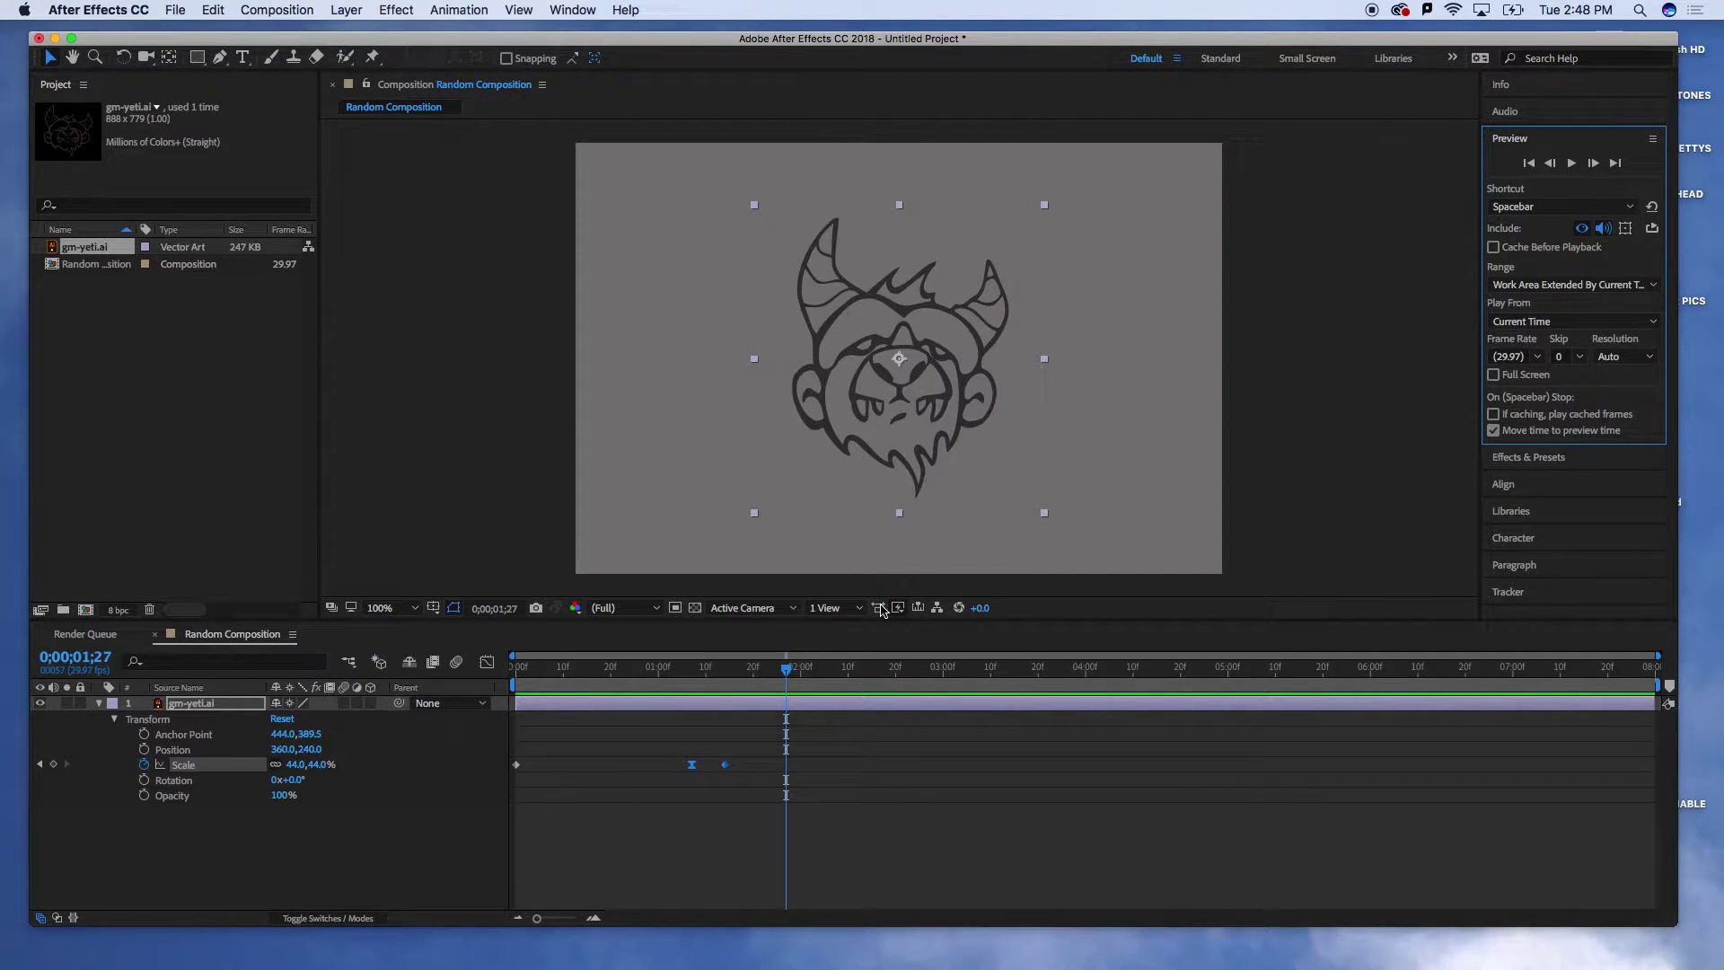
# - Add an Opacity keyframe of 0% to the gm-yeti.ai layer on the first frame
pyautogui.moveTo(789, 675); pyautogui.dragTo(513, 713)
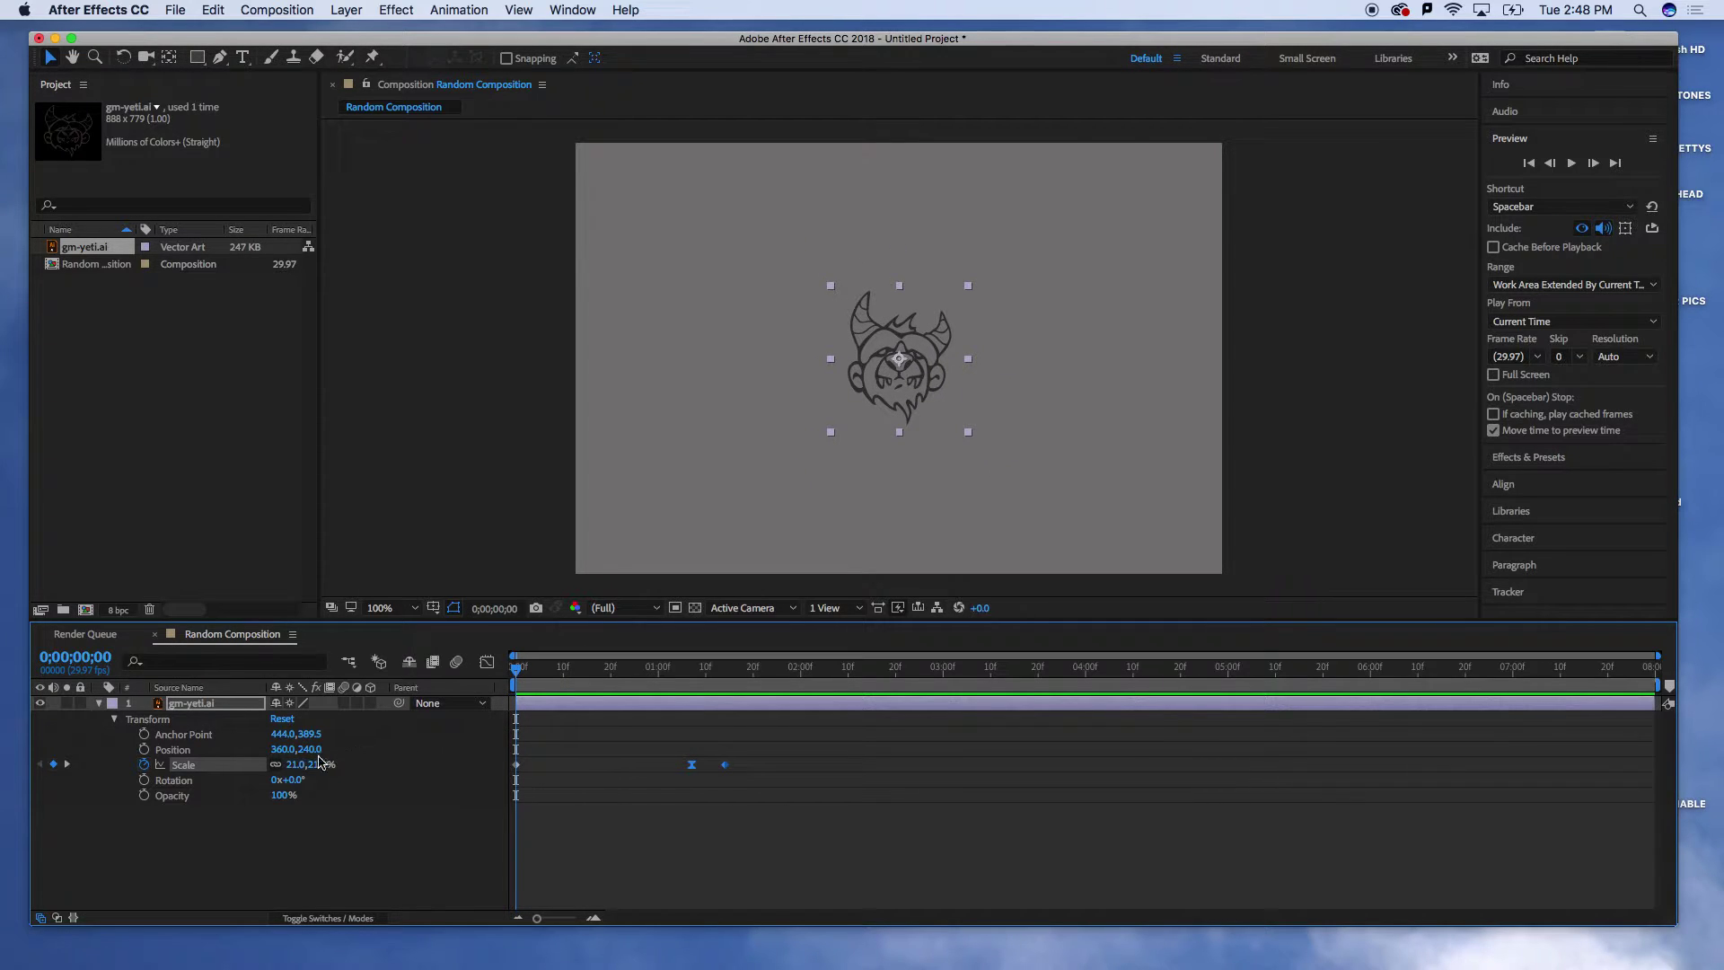
pyautogui.click(144, 797)
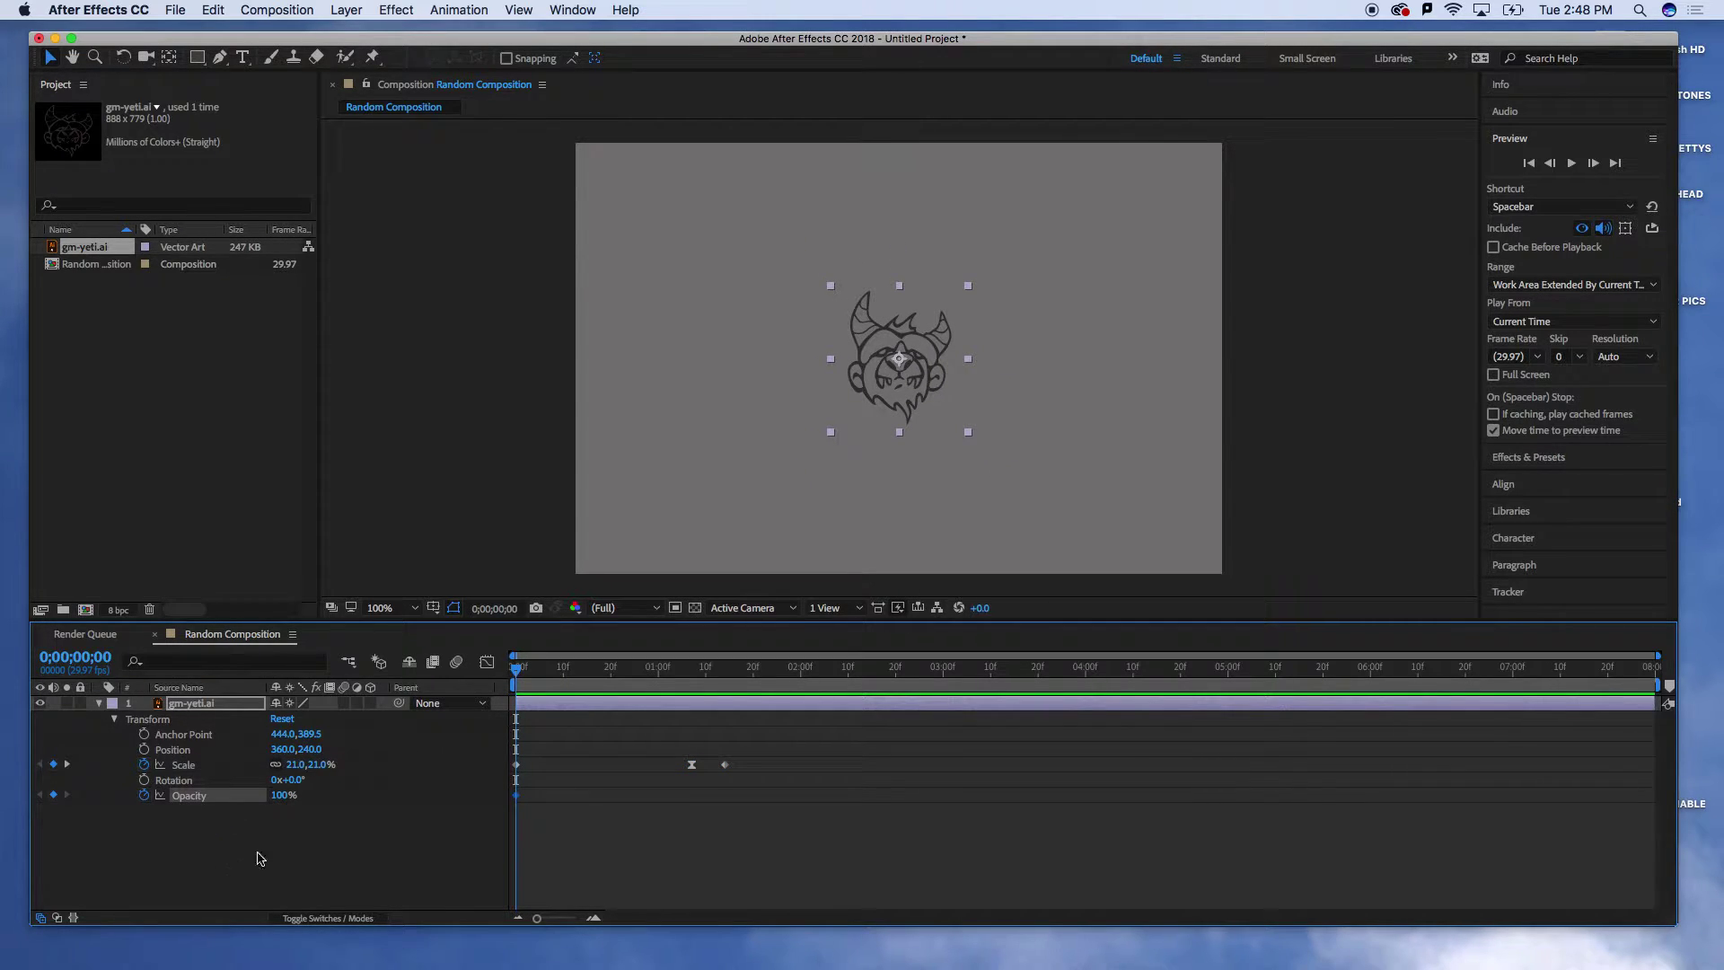
pyautogui.click(283, 796)
pyautogui.write('0')
pyautogui.press('Return')
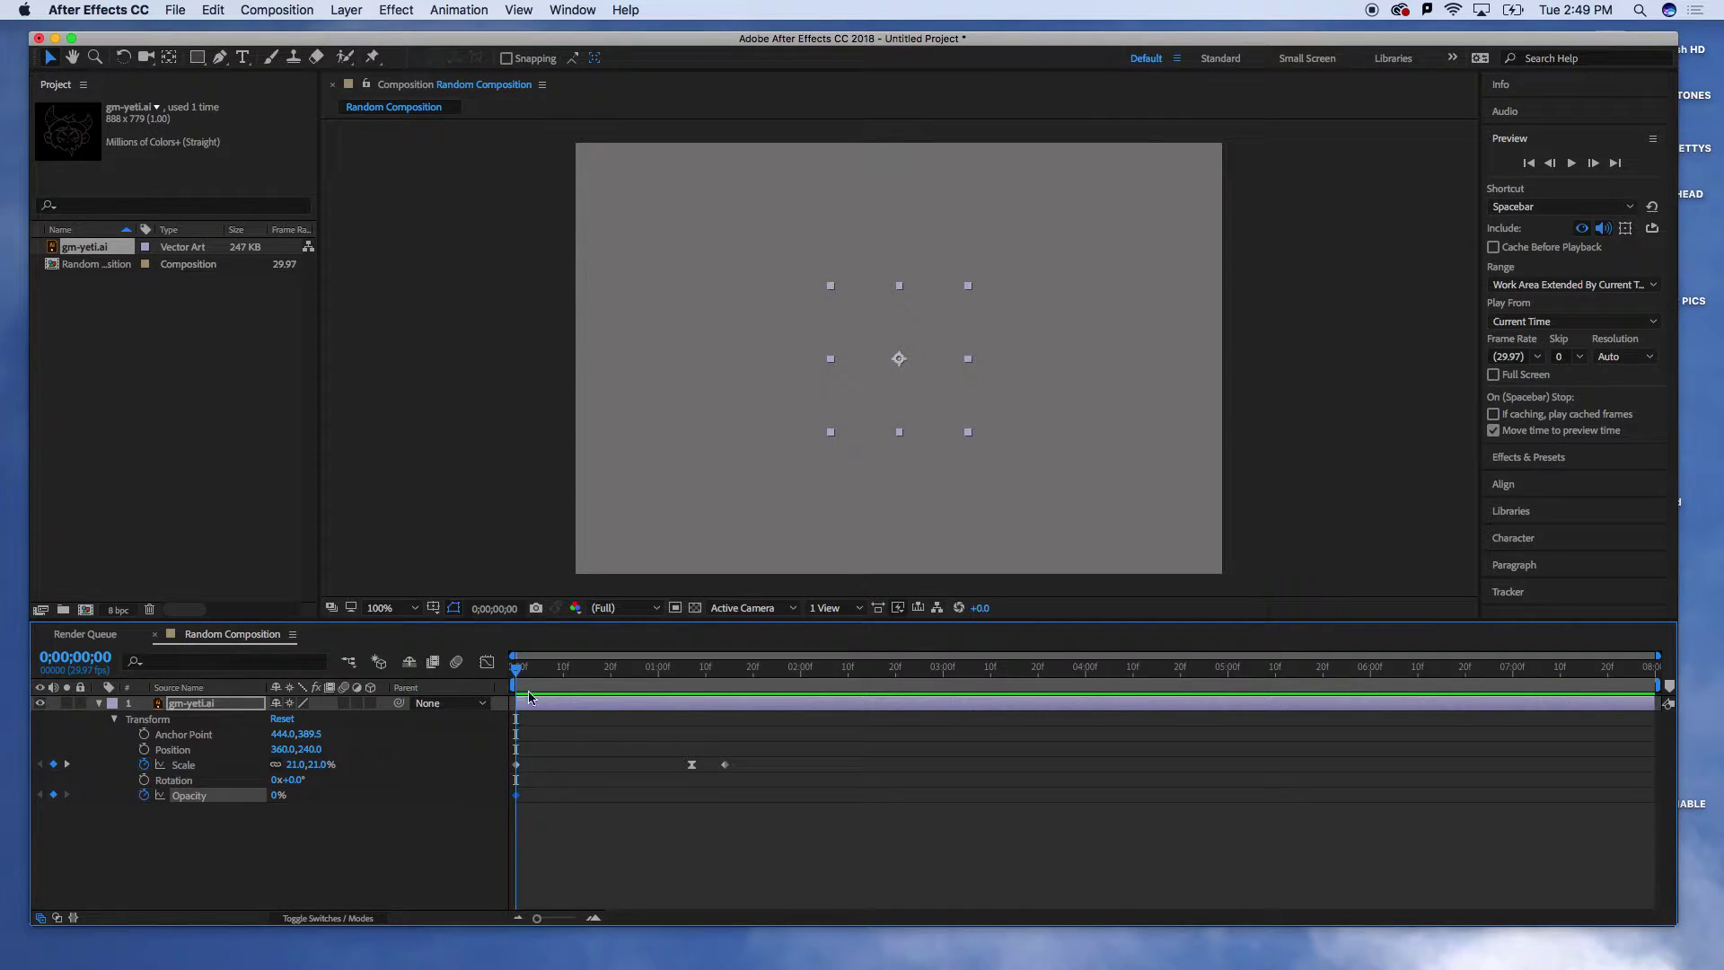
# - Set the layer's Opacity to 100% at 0;00;00;08 to complete the fade-in
pyautogui.moveTo(521, 671); pyautogui.dragTo(555, 685)
pyautogui.click(278, 795)
pyautogui.write('100')
pyautogui.press('Return')
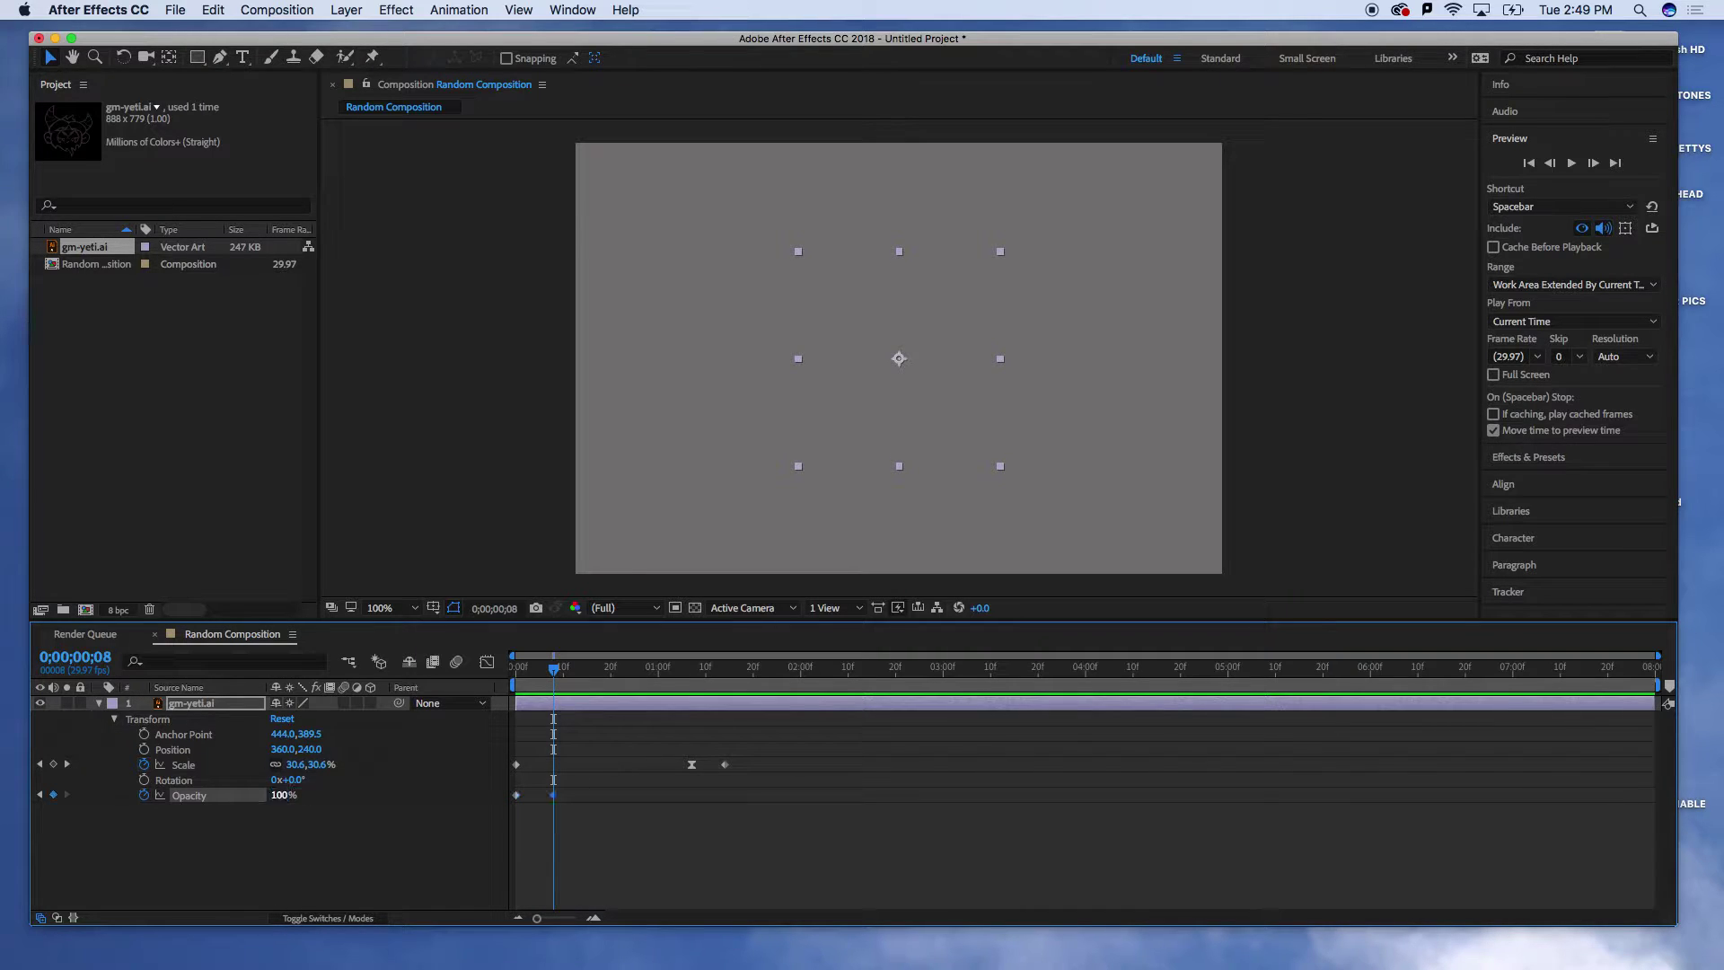
# - Preview the combined fade-in and scale animation from the first frame
pyautogui.moveTo(556, 678); pyautogui.dragTo(486, 684)
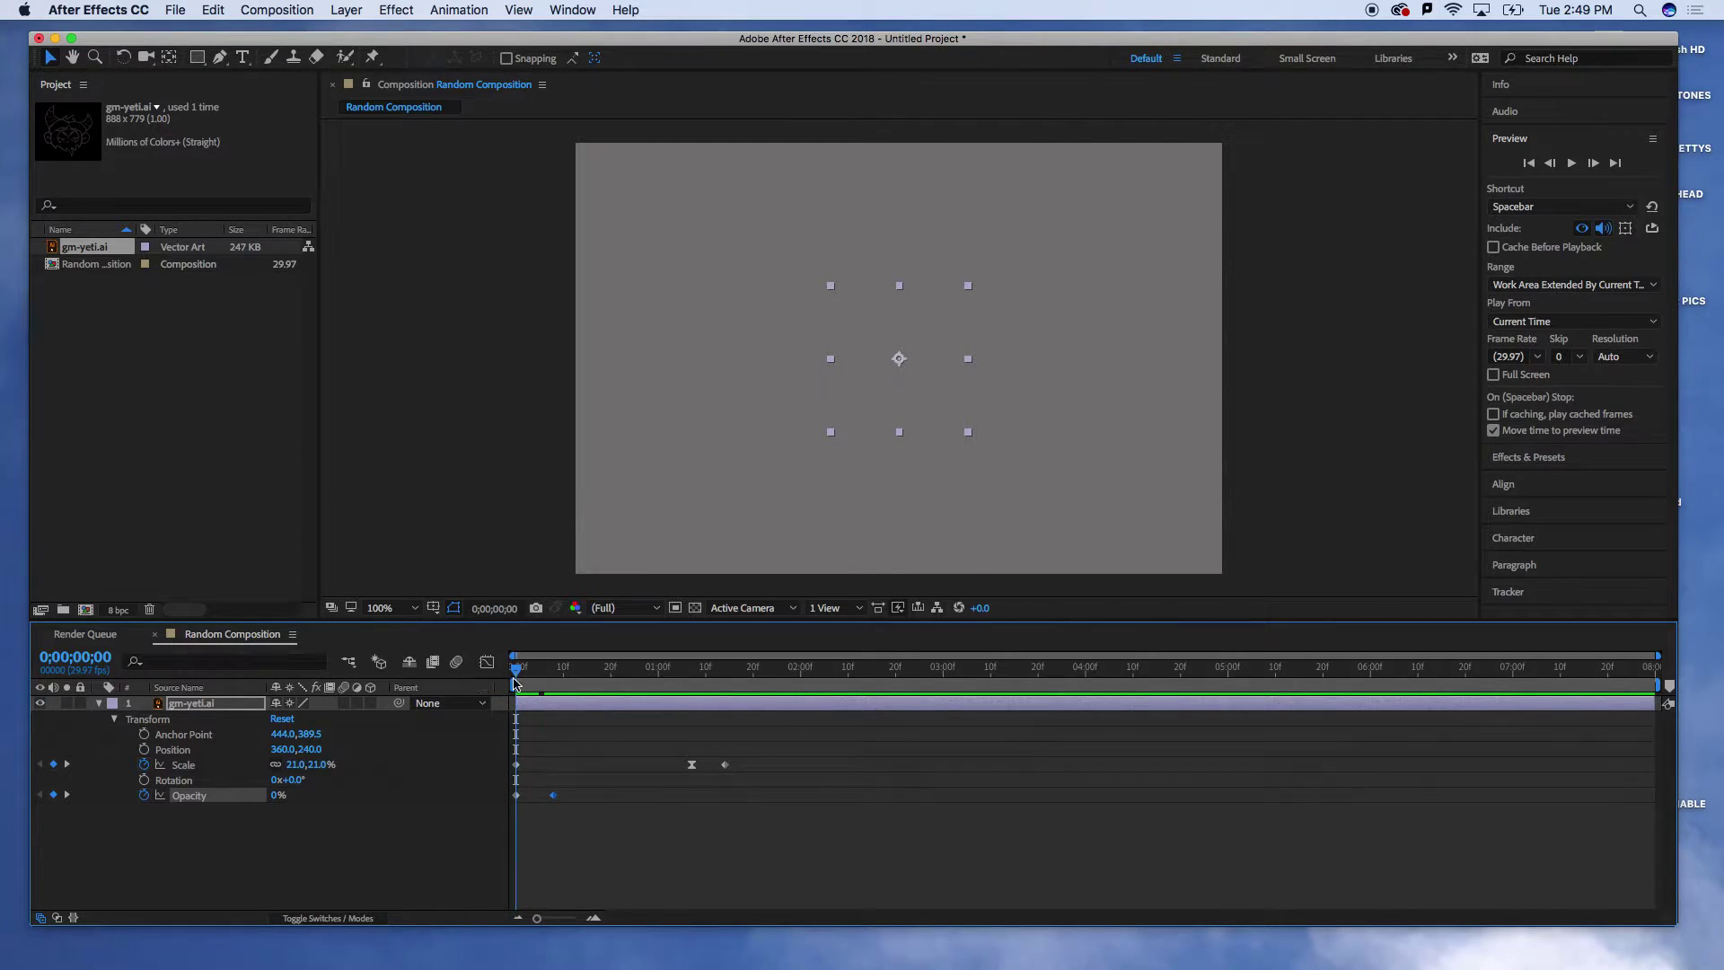
pyautogui.click(1347, 498)
pyautogui.click(1572, 165)
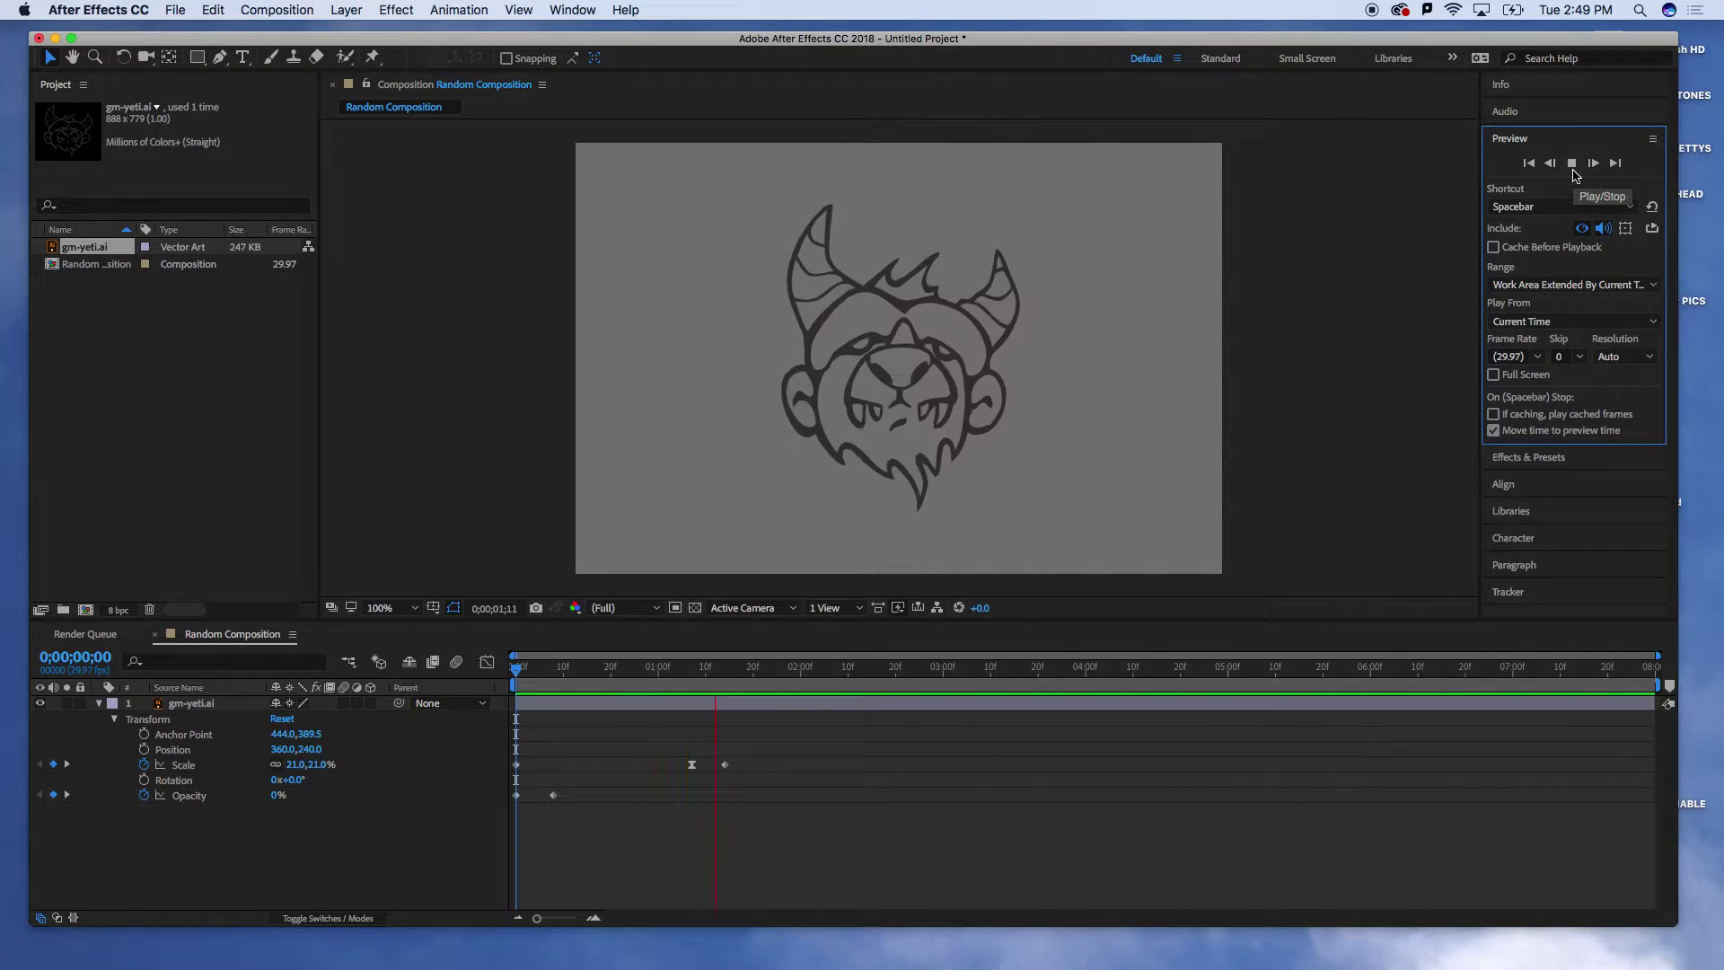
# - Stop playback, apply Easy Ease to the layer's 100% Opacity keyframe, and move that keyframe slightly past the 10-frame mark
pyautogui.click(1572, 166)
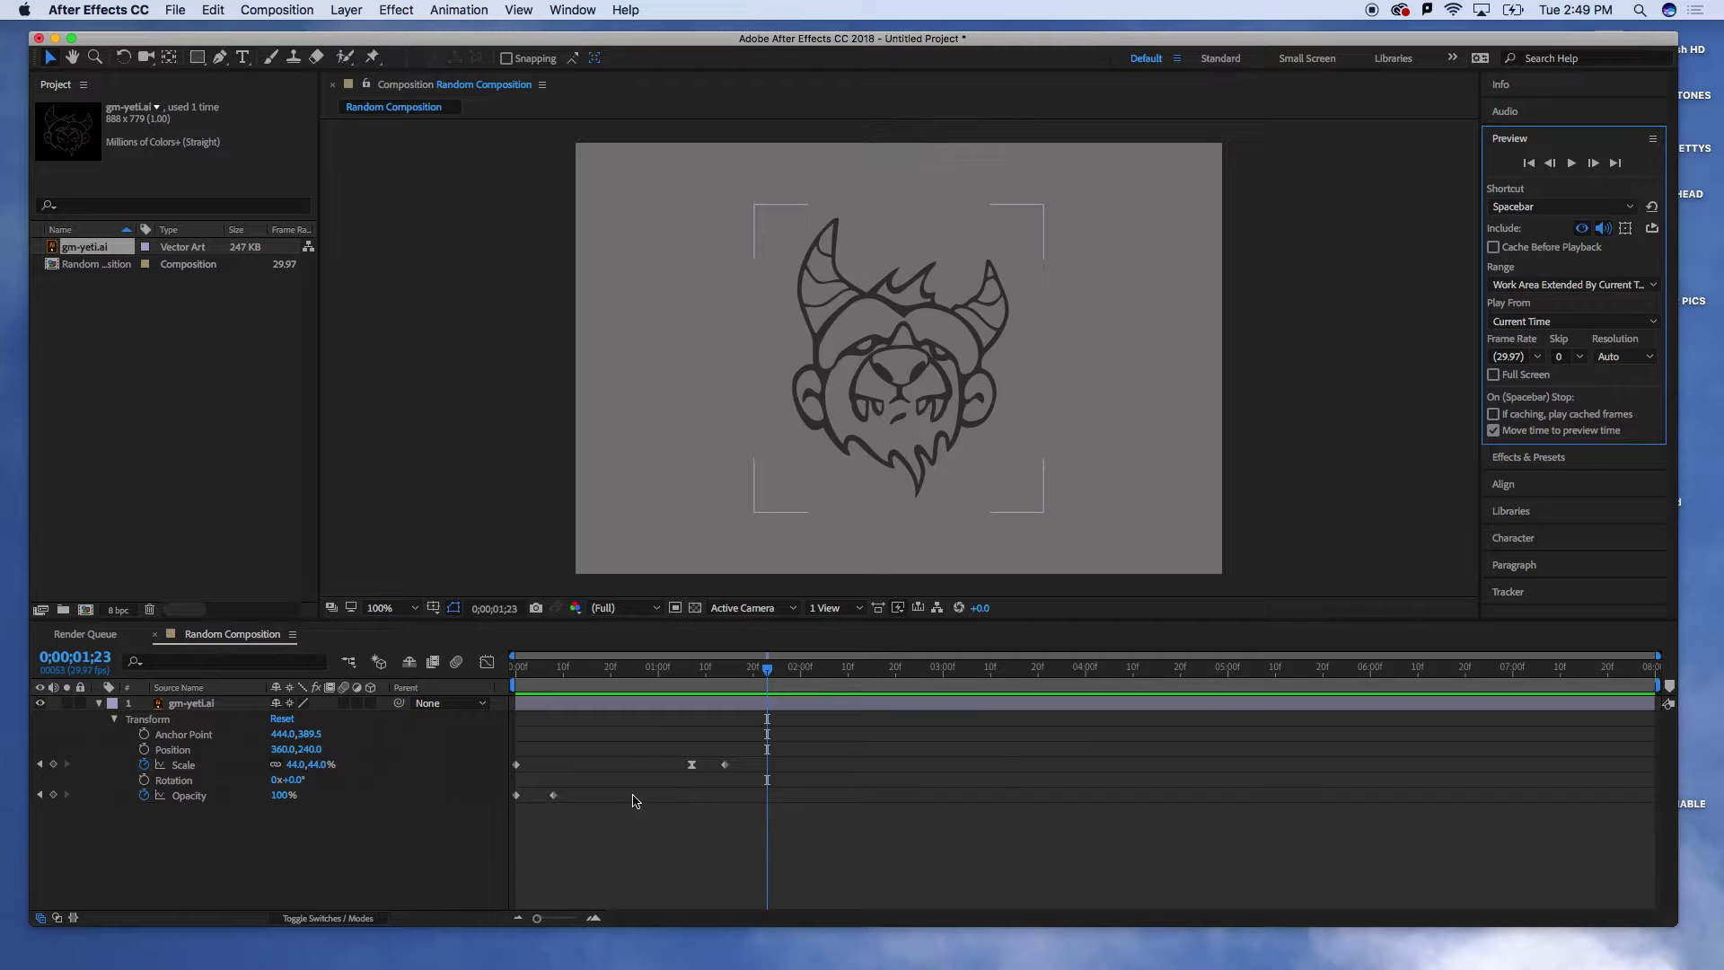
pyautogui.click(553, 795)
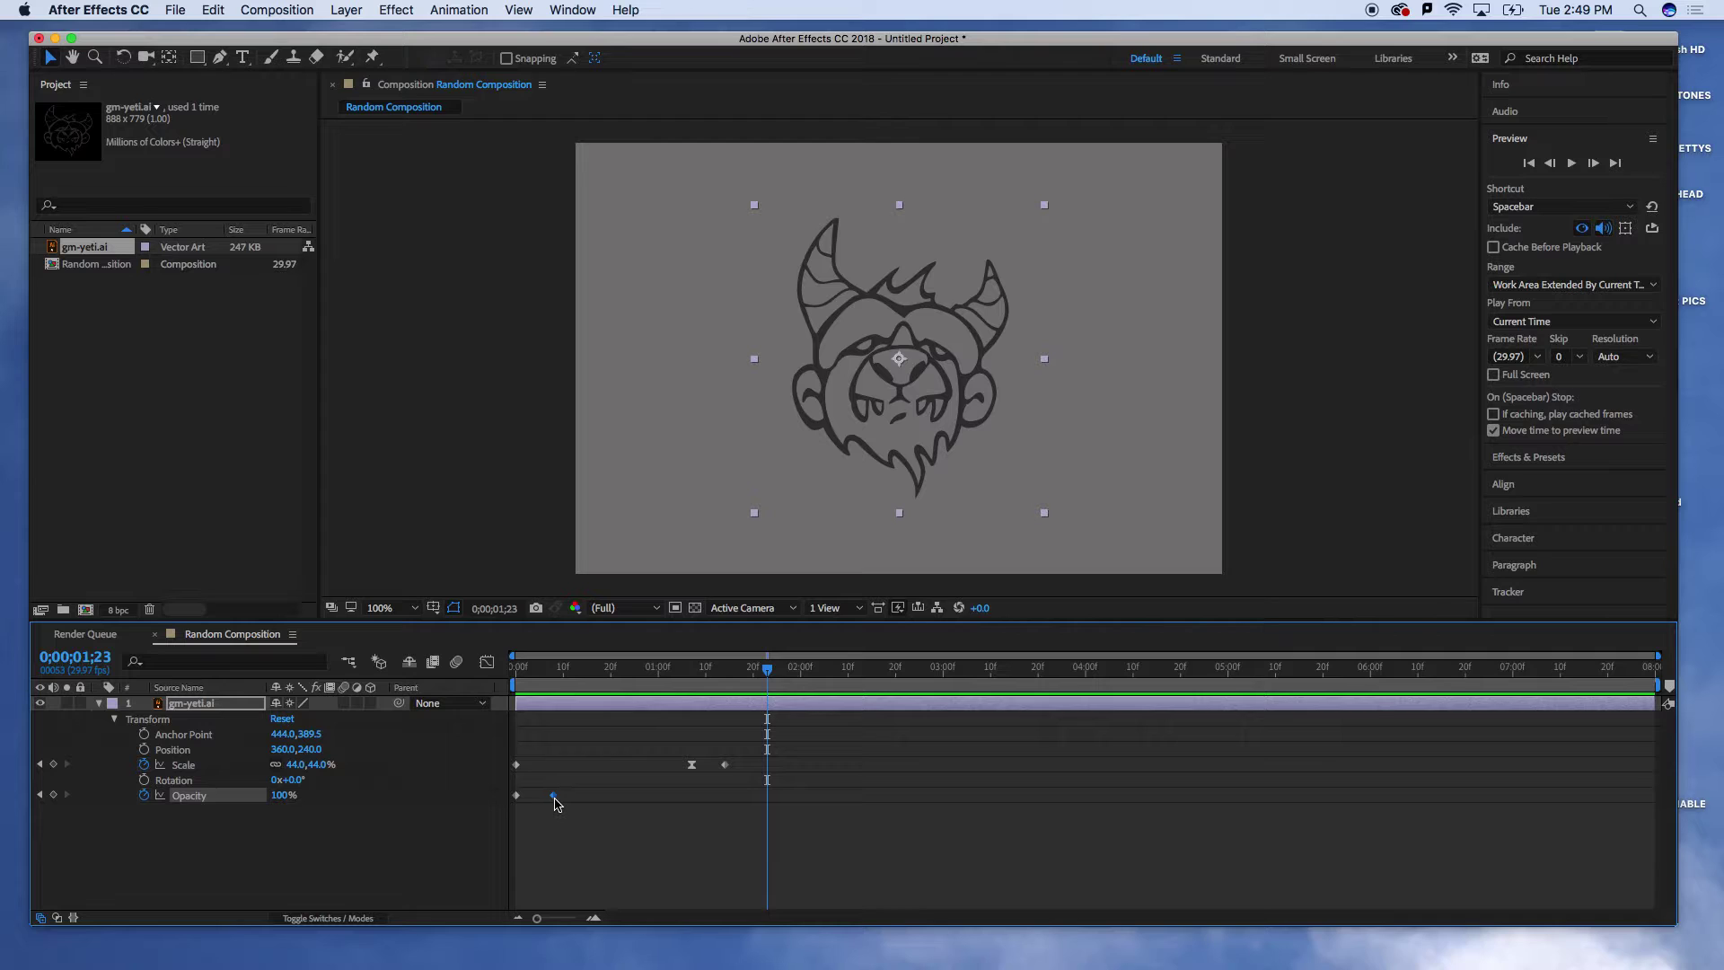
pyautogui.rightClick(555, 799)
pyautogui.moveTo(639, 950)
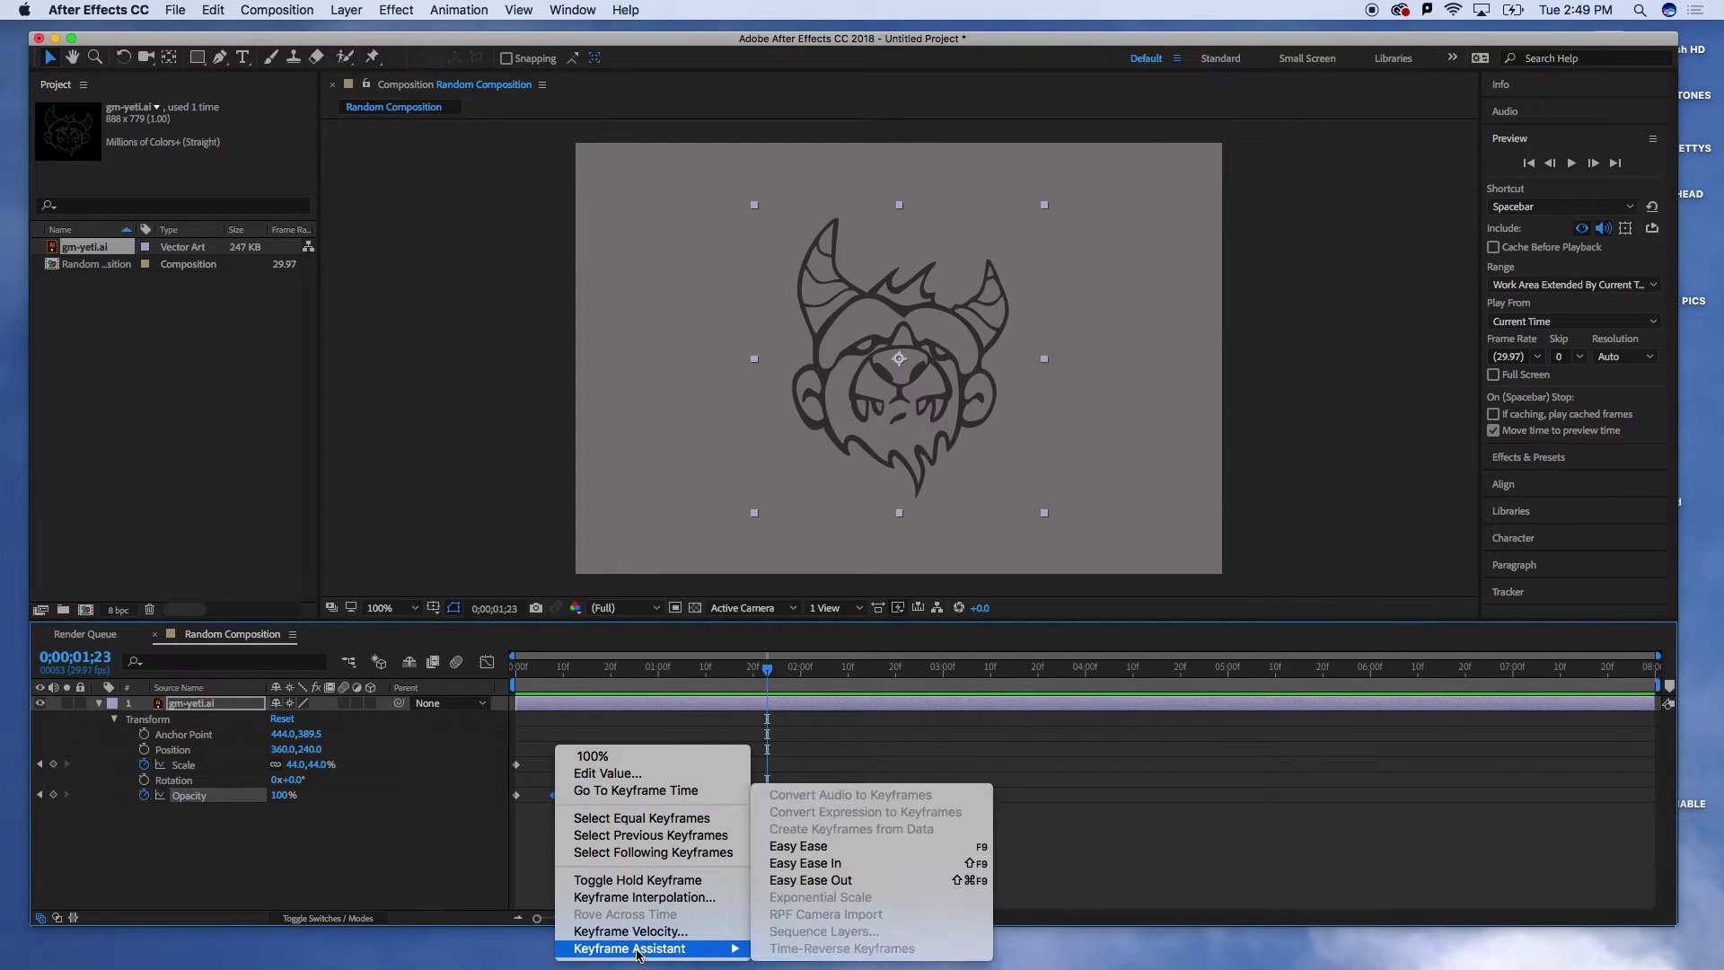
pyautogui.click(840, 846)
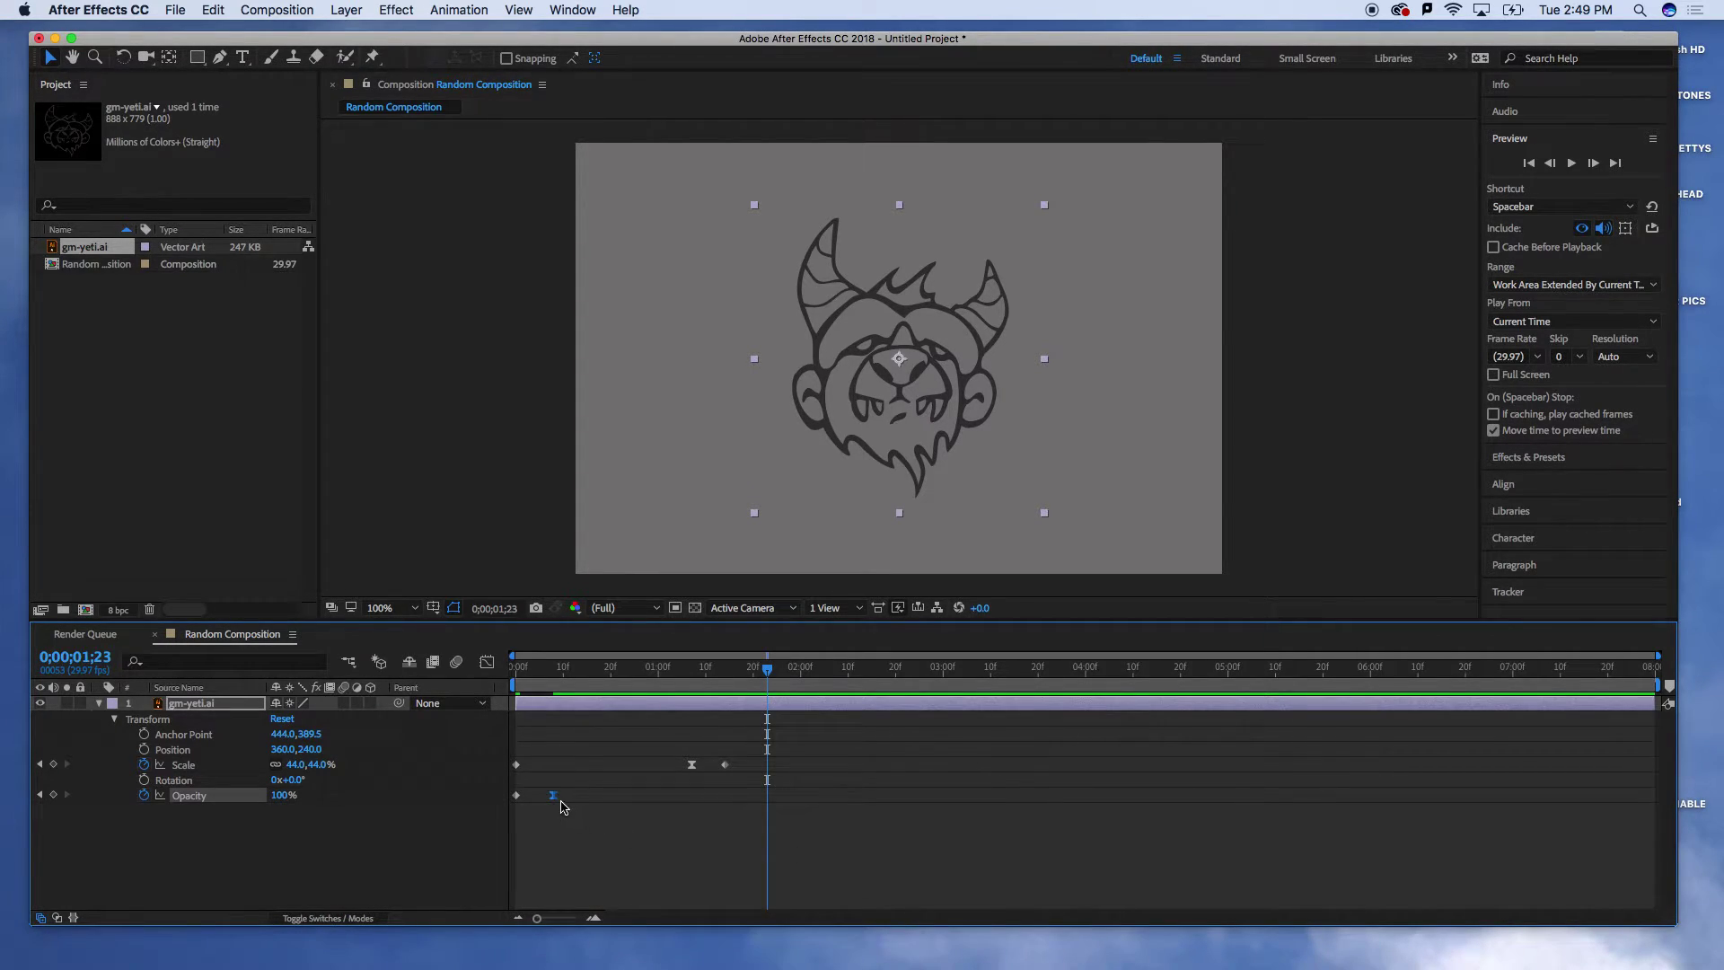
pyautogui.moveTo(555, 799); pyautogui.dragTo(577, 797)
# - Preview the animation with the eased fade-in from the first frame and stop it
pyautogui.moveTo(769, 668); pyautogui.dragTo(518, 669)
pyautogui.click(1114, 384)
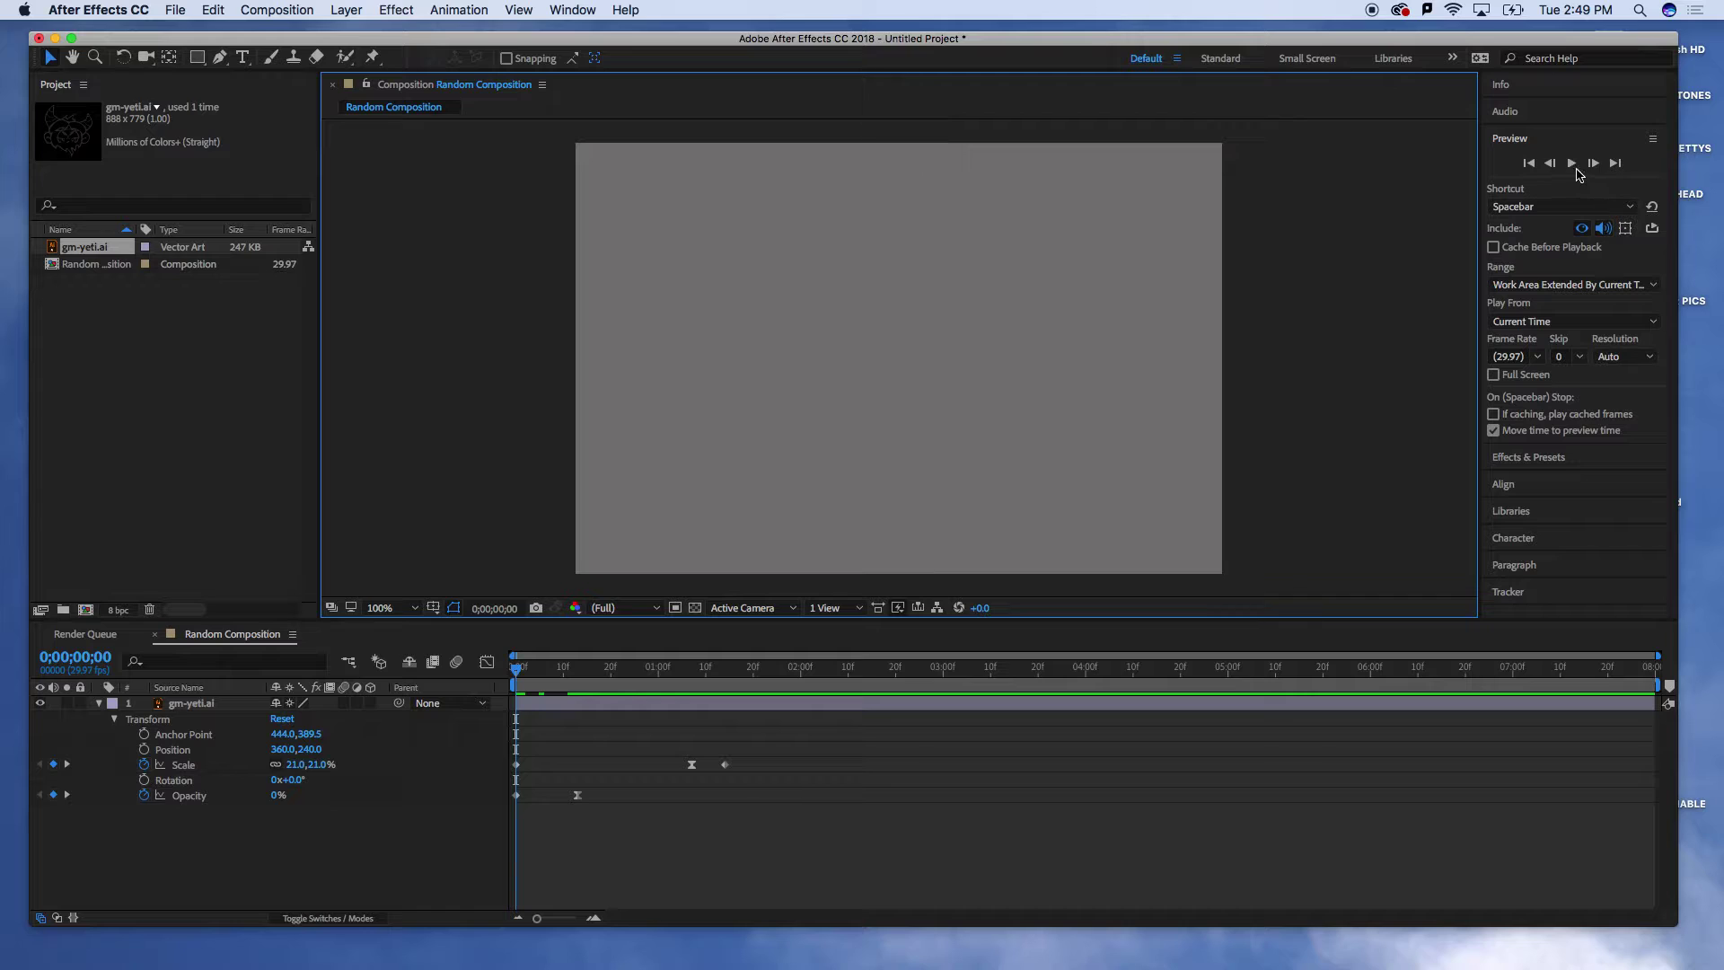
pyautogui.click(1571, 163)
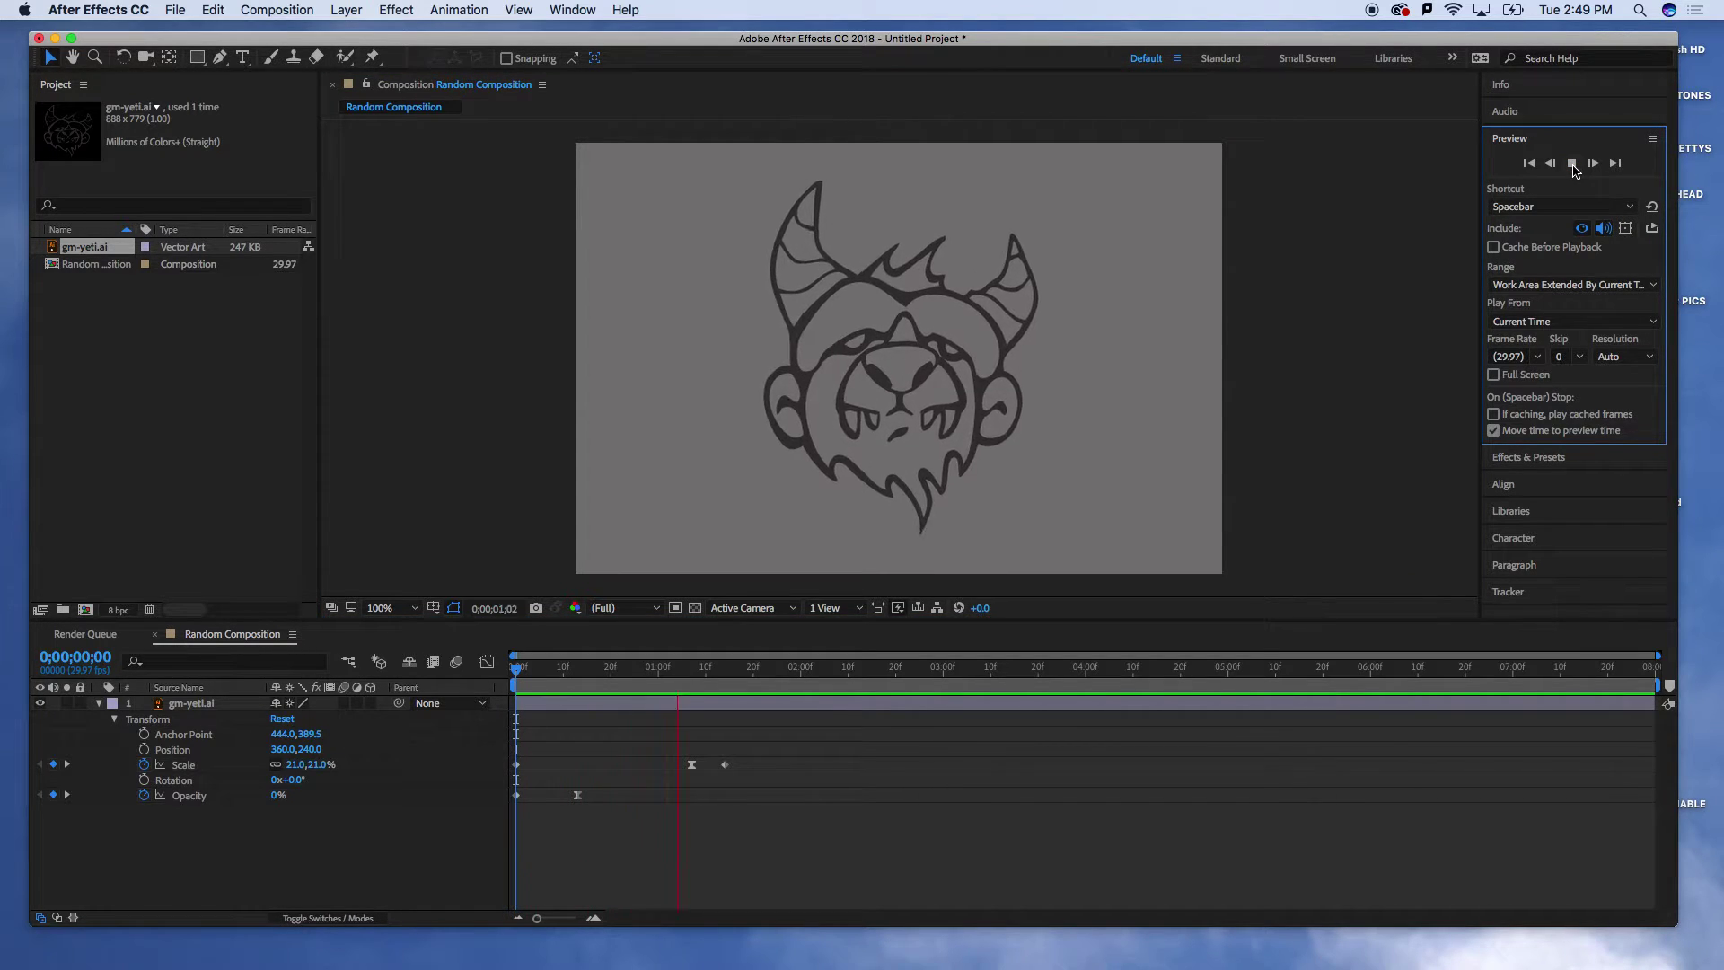
pyautogui.click(1571, 163)
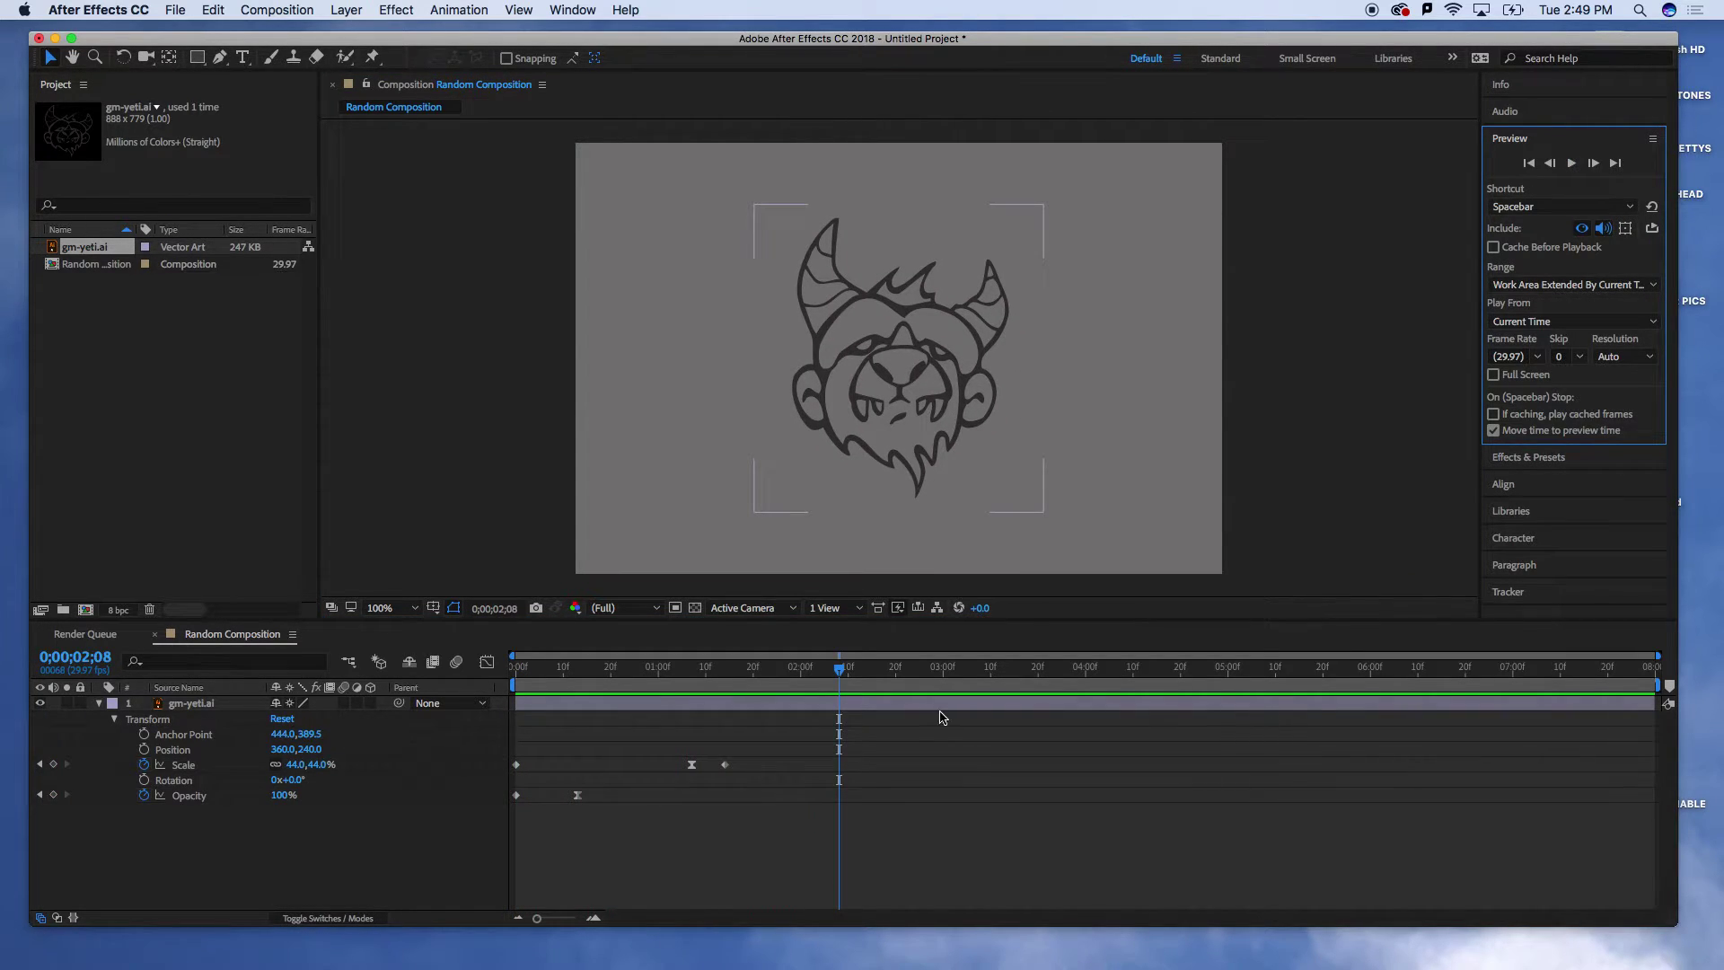
# - Move the last Scale keyframe a few frames earlier, closer to the eased one, and replay the animation from the first frame
pyautogui.click(724, 764)
pyautogui.moveTo(724, 764); pyautogui.dragTo(713, 770)
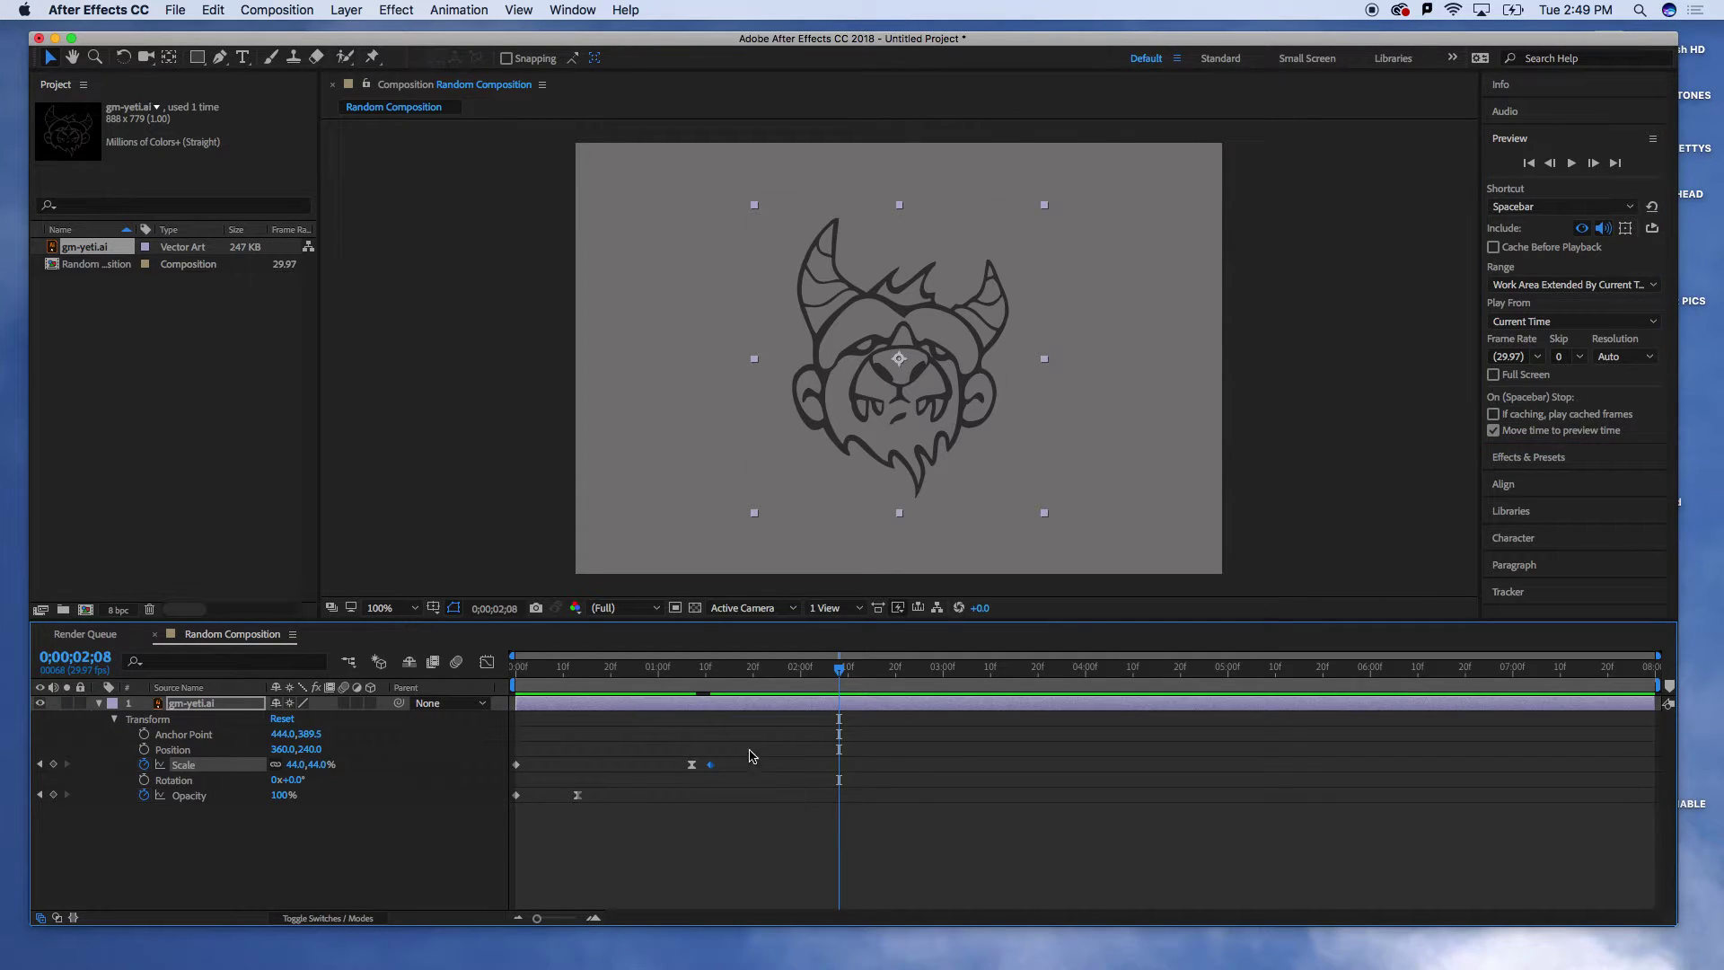
pyautogui.moveTo(844, 670); pyautogui.dragTo(482, 682)
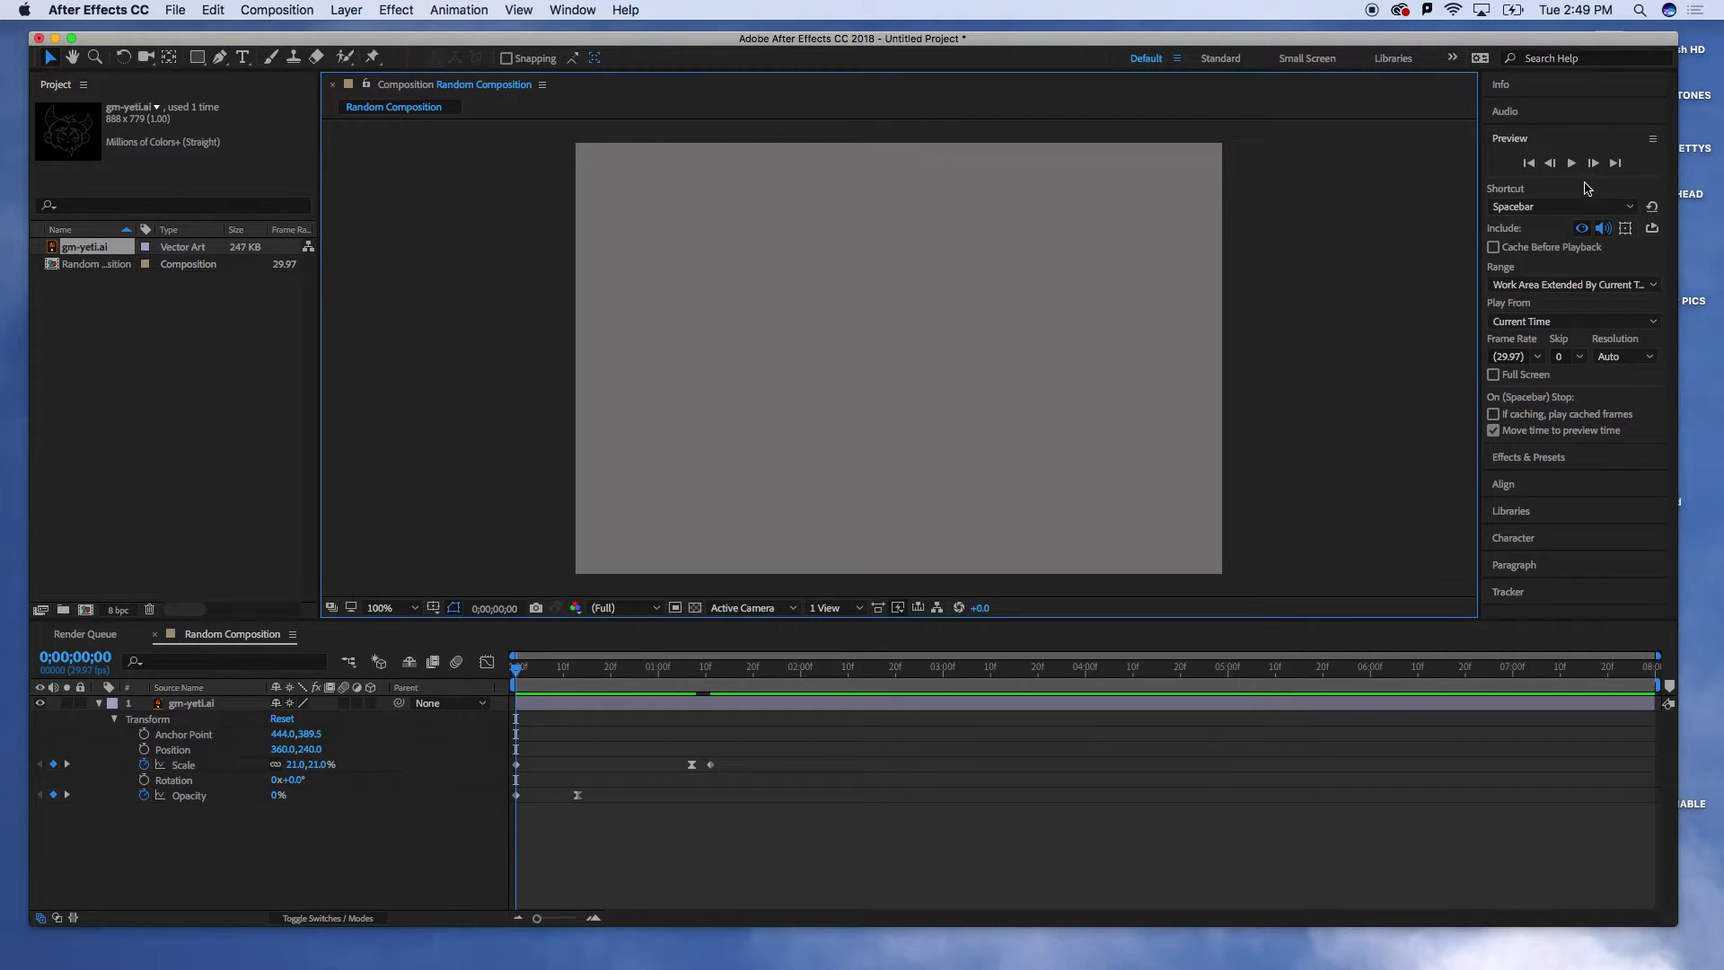
pyautogui.click(1572, 166)
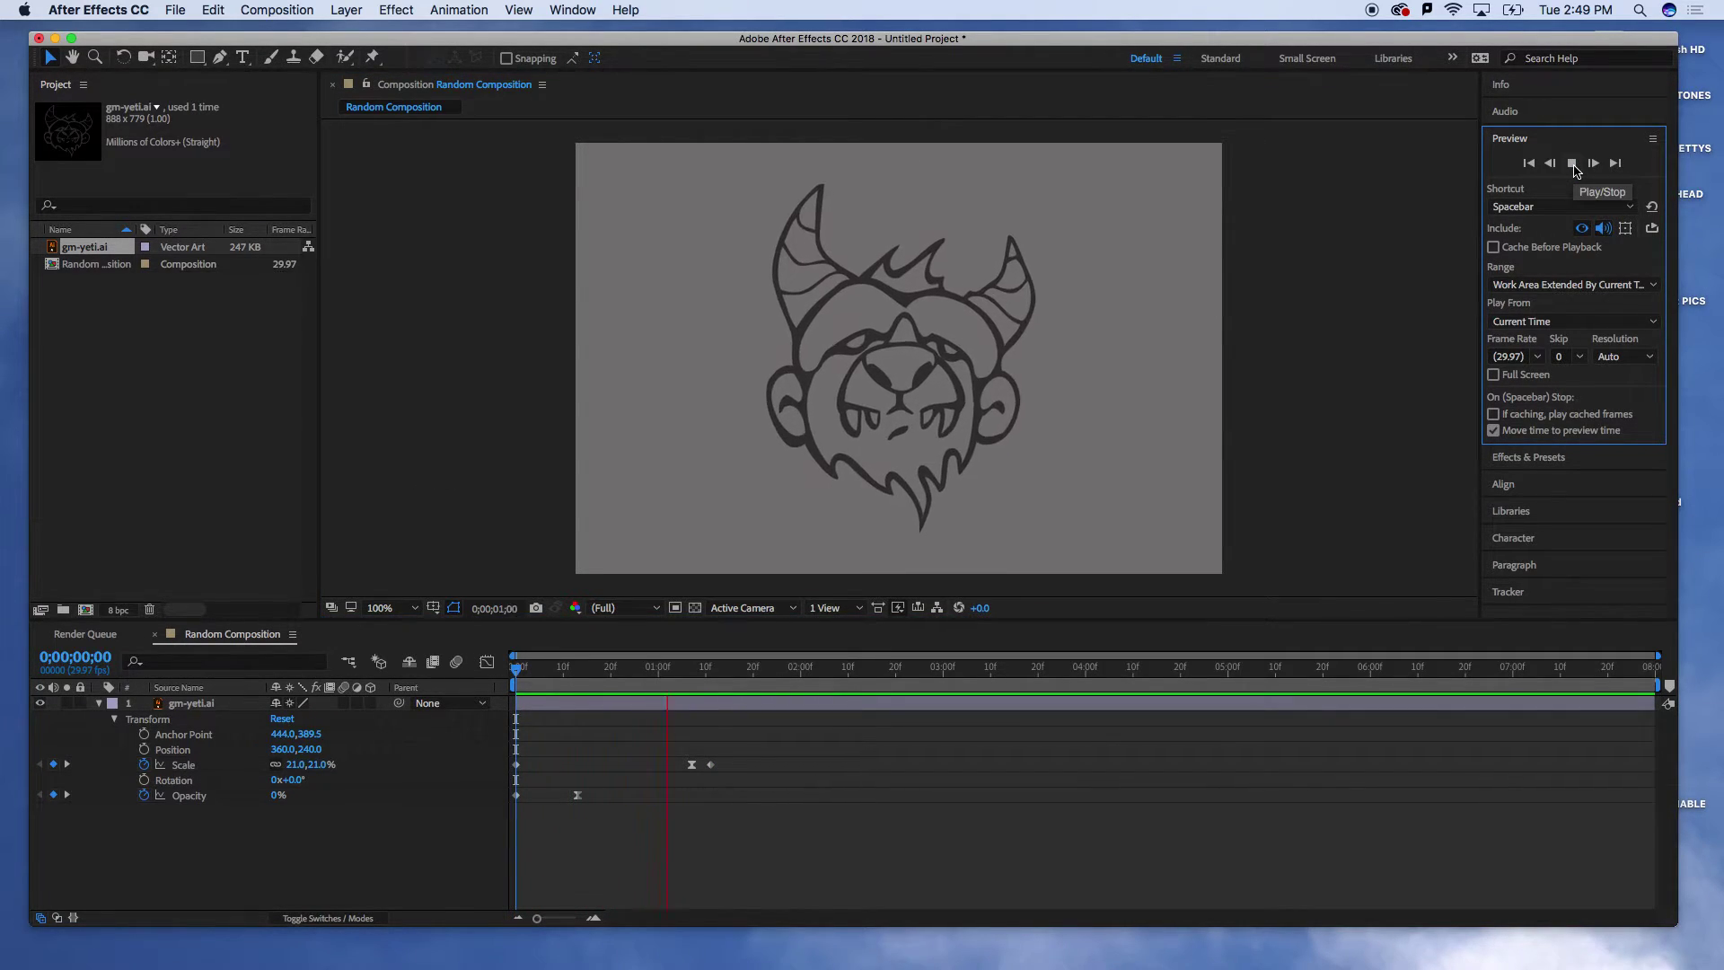
pyautogui.click(1573, 166)
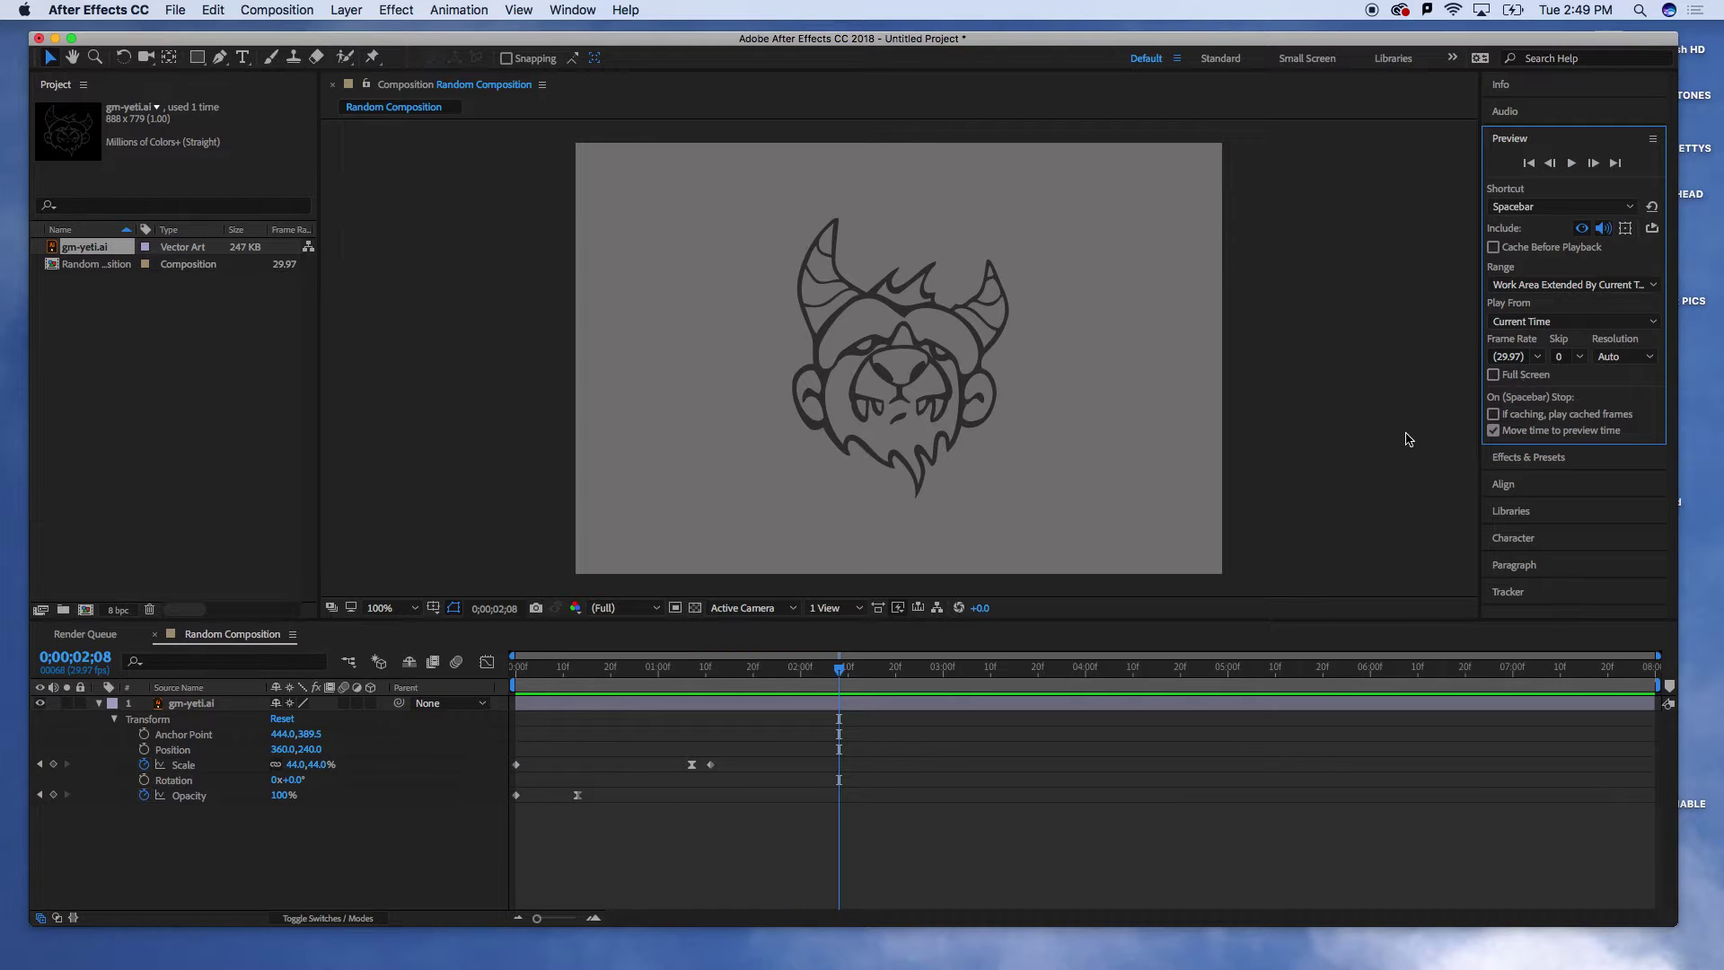
# - Save the project as pop-in in the COURSES 2017 folder, using the Adobe After Effects Project format
pyautogui.click(236, 485)
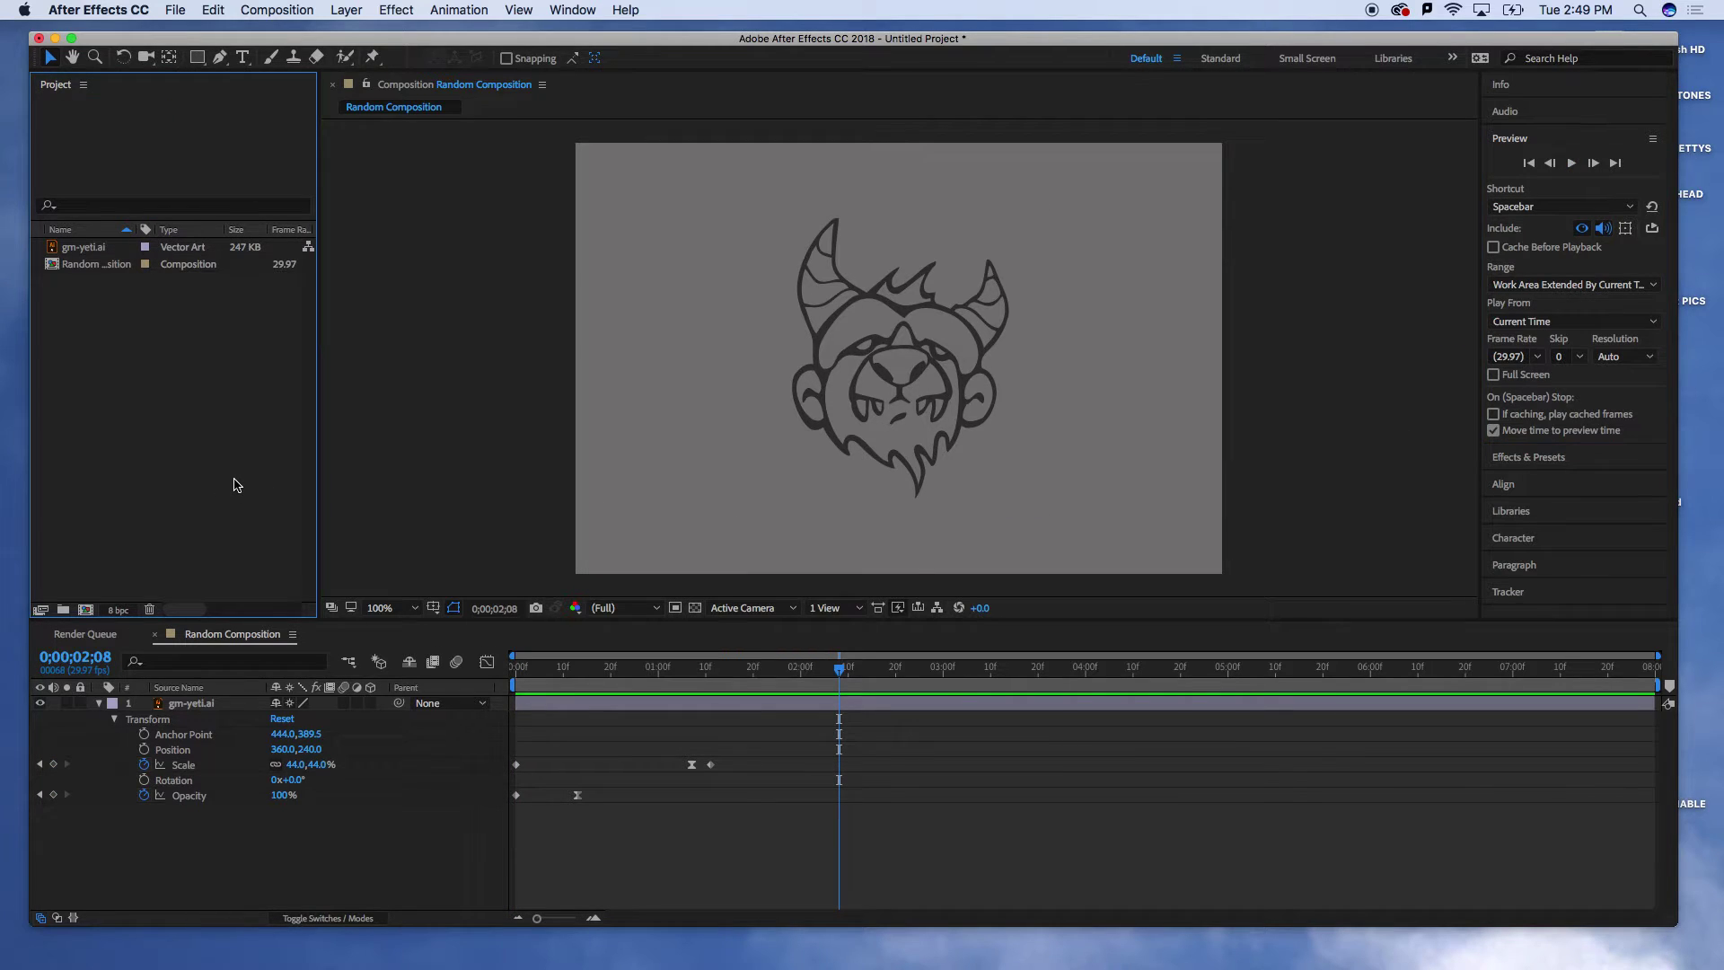
pyautogui.press('super+s')
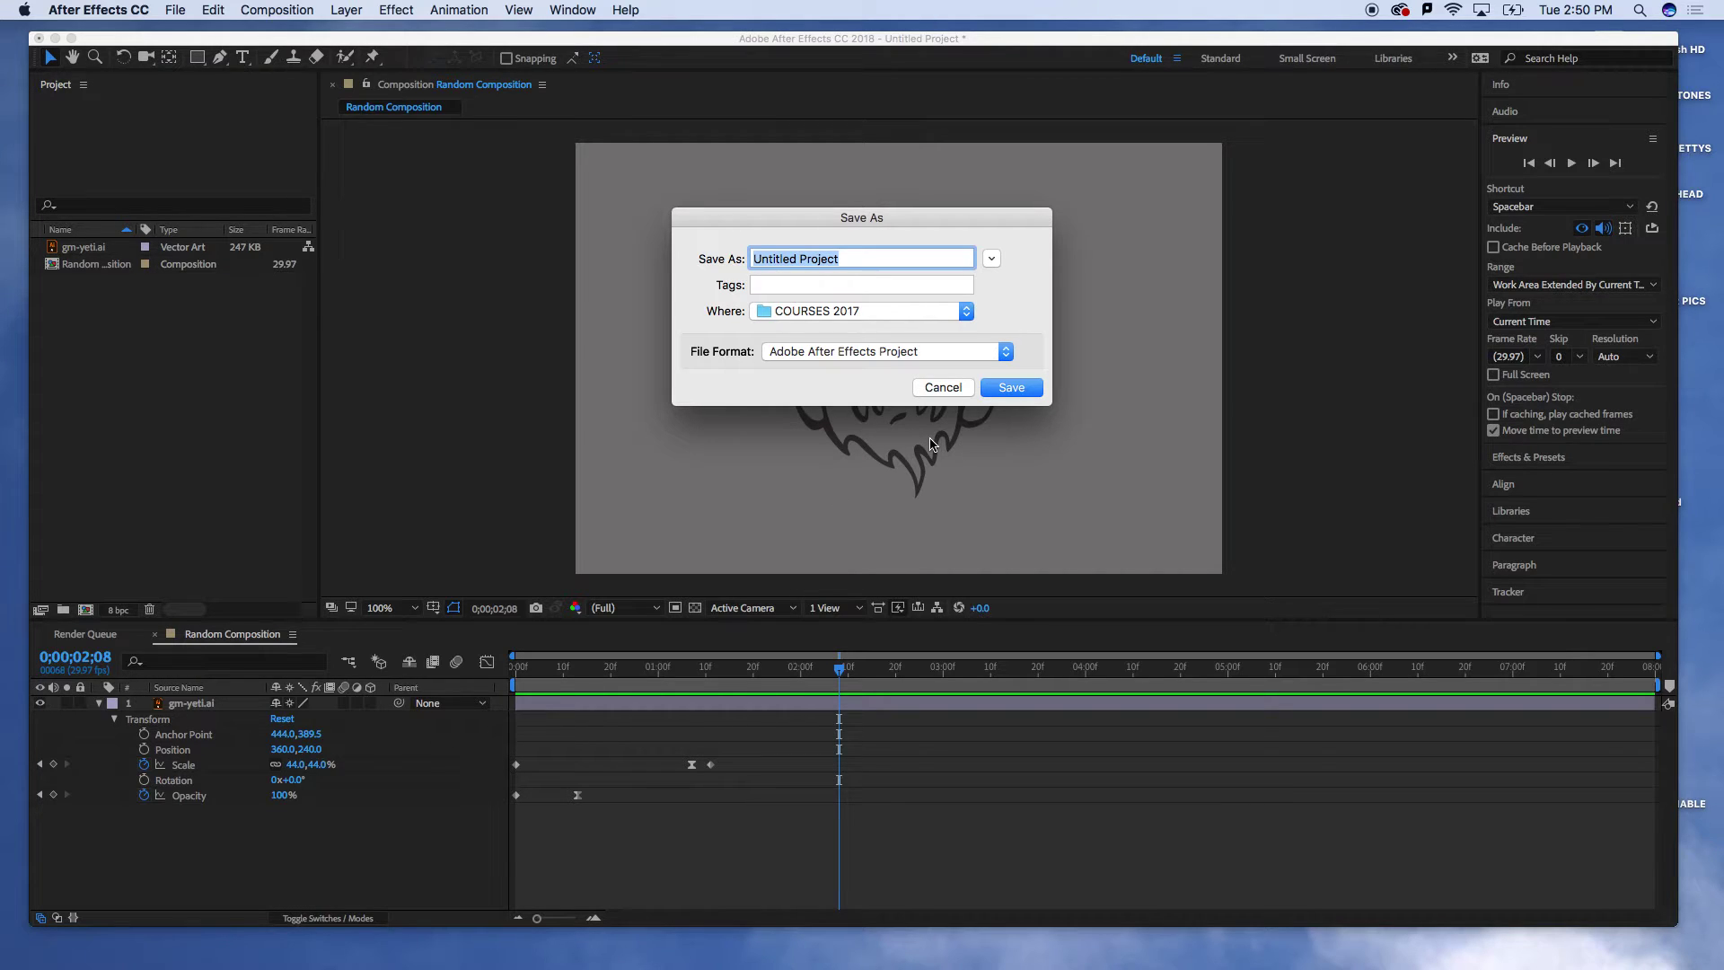
pyautogui.write('pop-in')
pyautogui.click(1011, 387)
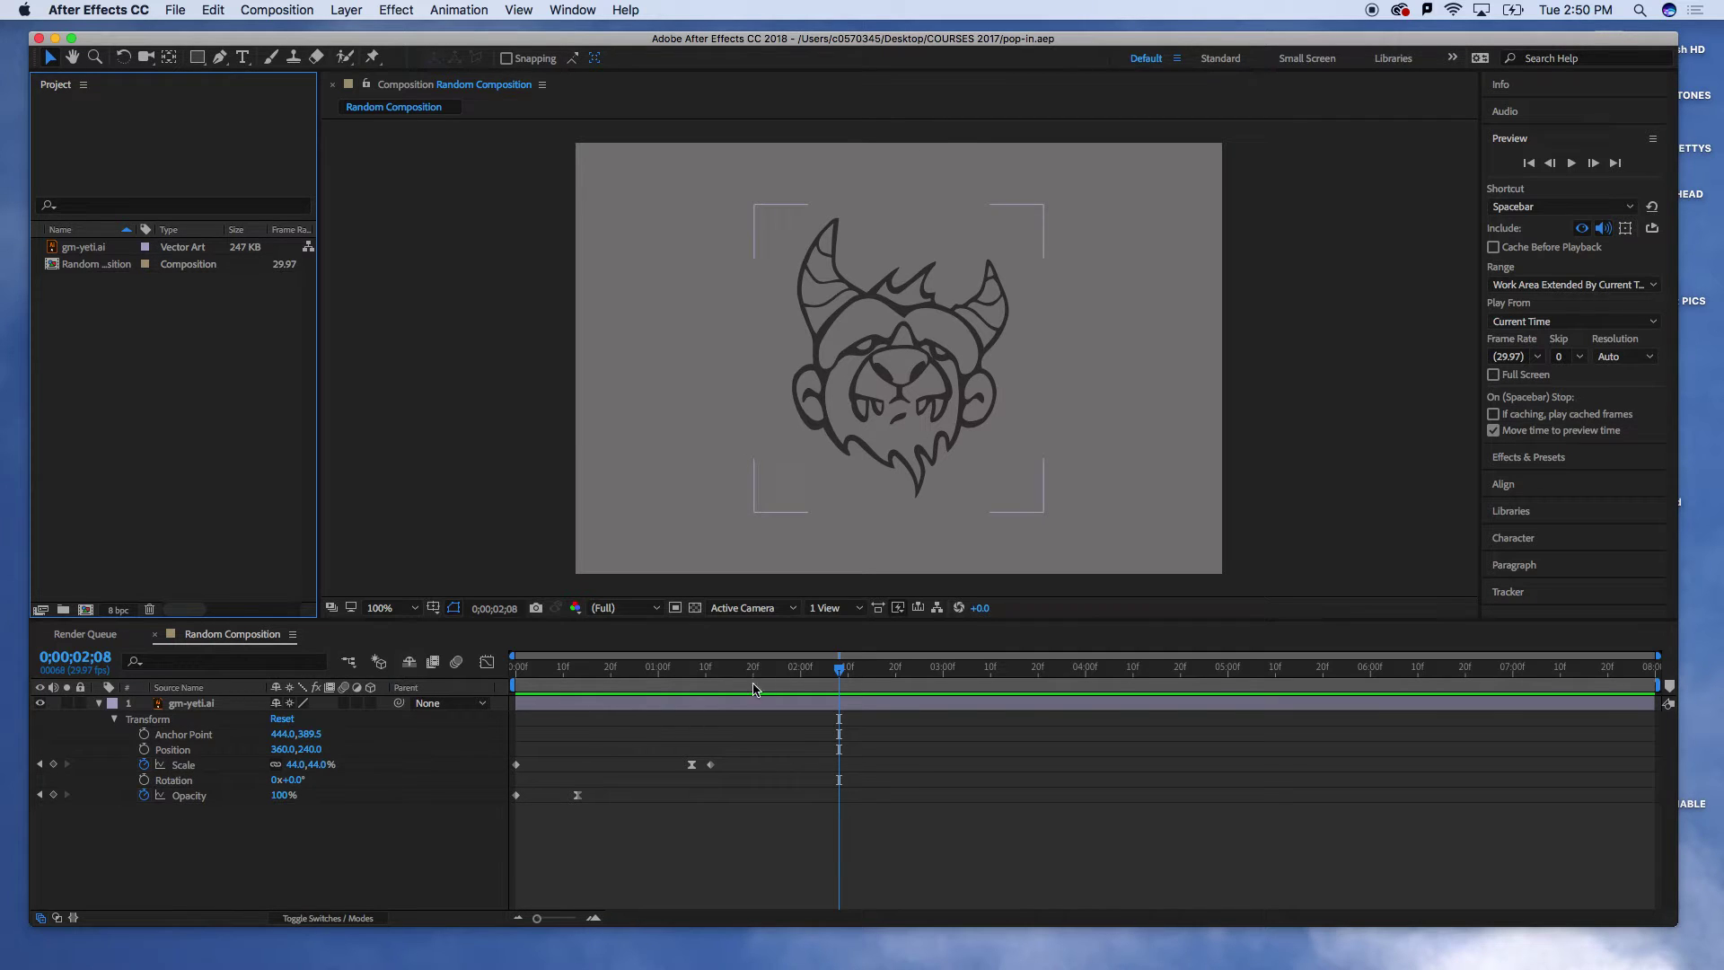
# - Scrub the yeti animation from the first frame to 0;00;00;24 to review how scale and opacity change
pyautogui.moveTo(840, 674); pyautogui.dragTo(503, 681)
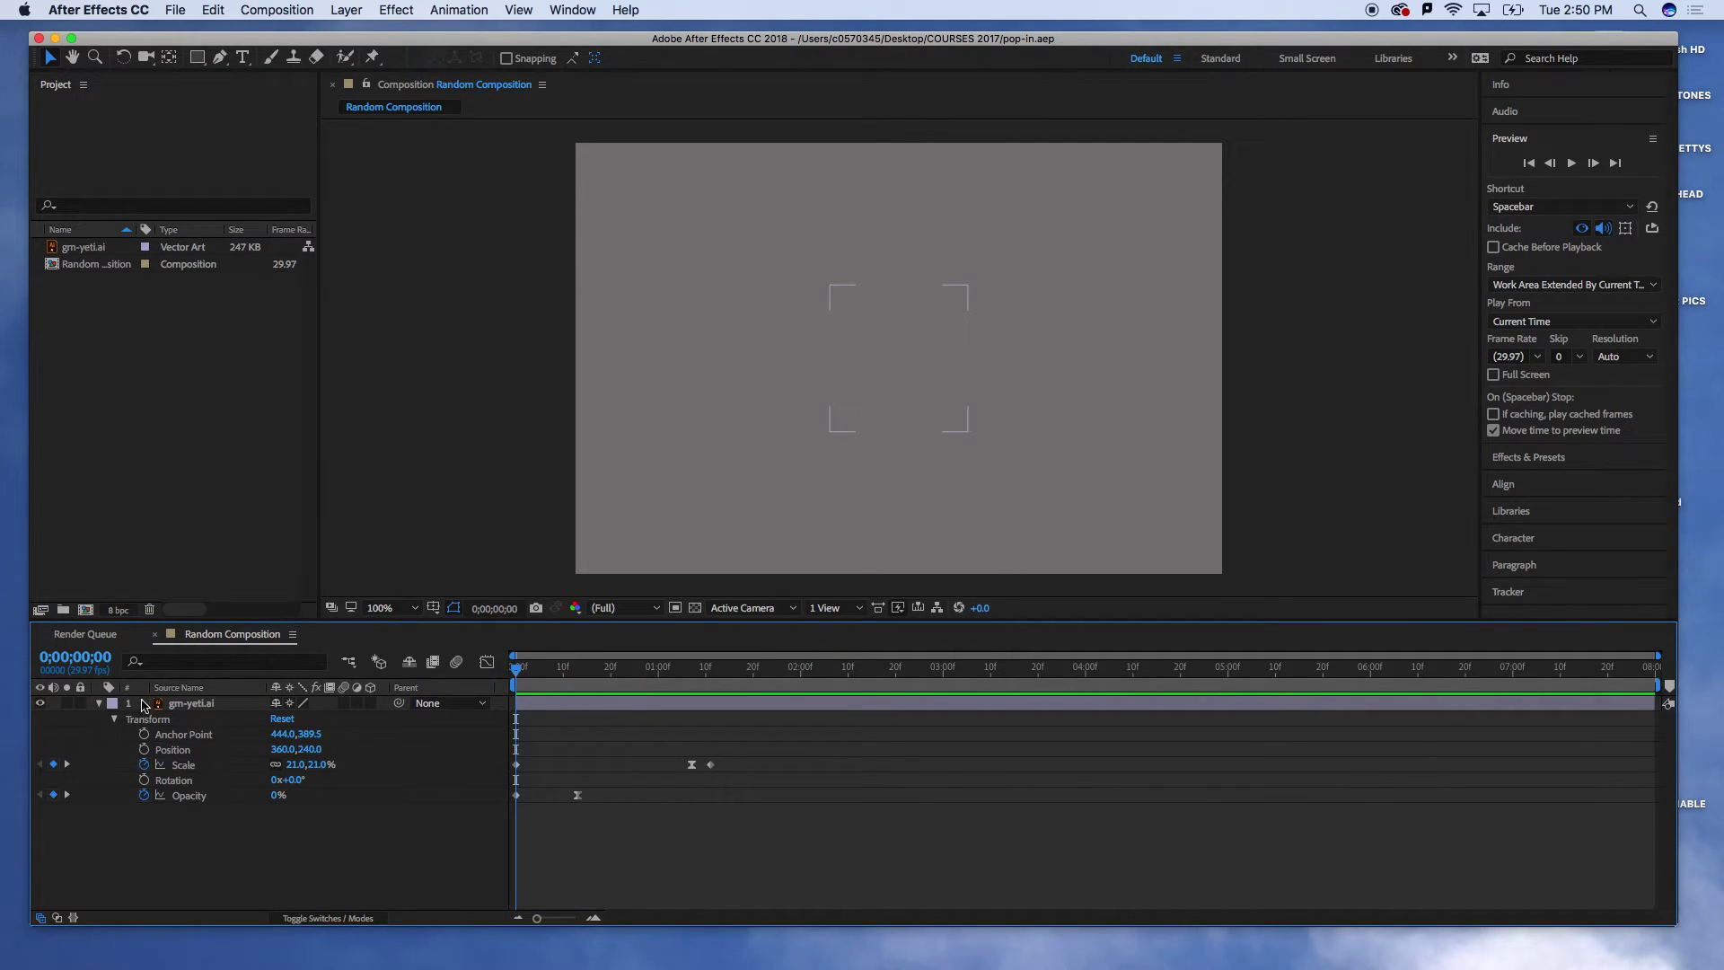
pyautogui.click(184, 830)
pyautogui.moveTo(520, 675); pyautogui.dragTo(611, 672)
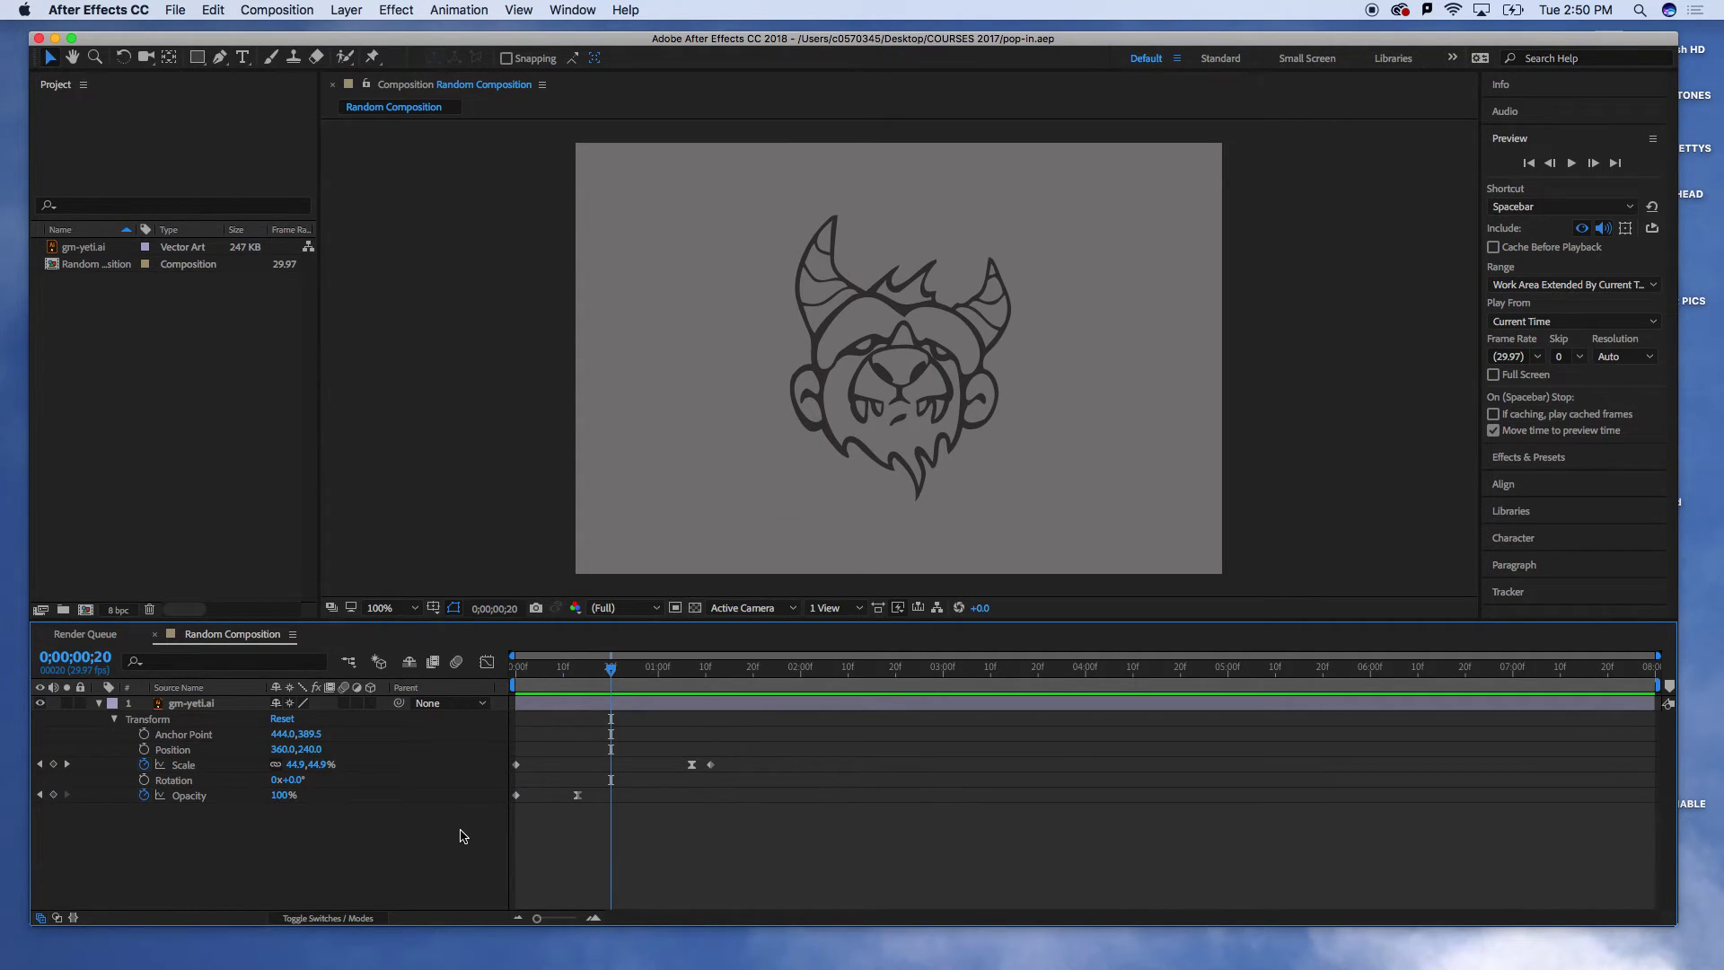
pyautogui.moveTo(611, 671)
pyautogui.mouseDown()
pyautogui.moveTo(519, 676)
pyautogui.moveTo(633, 684)
pyautogui.mouseUp()
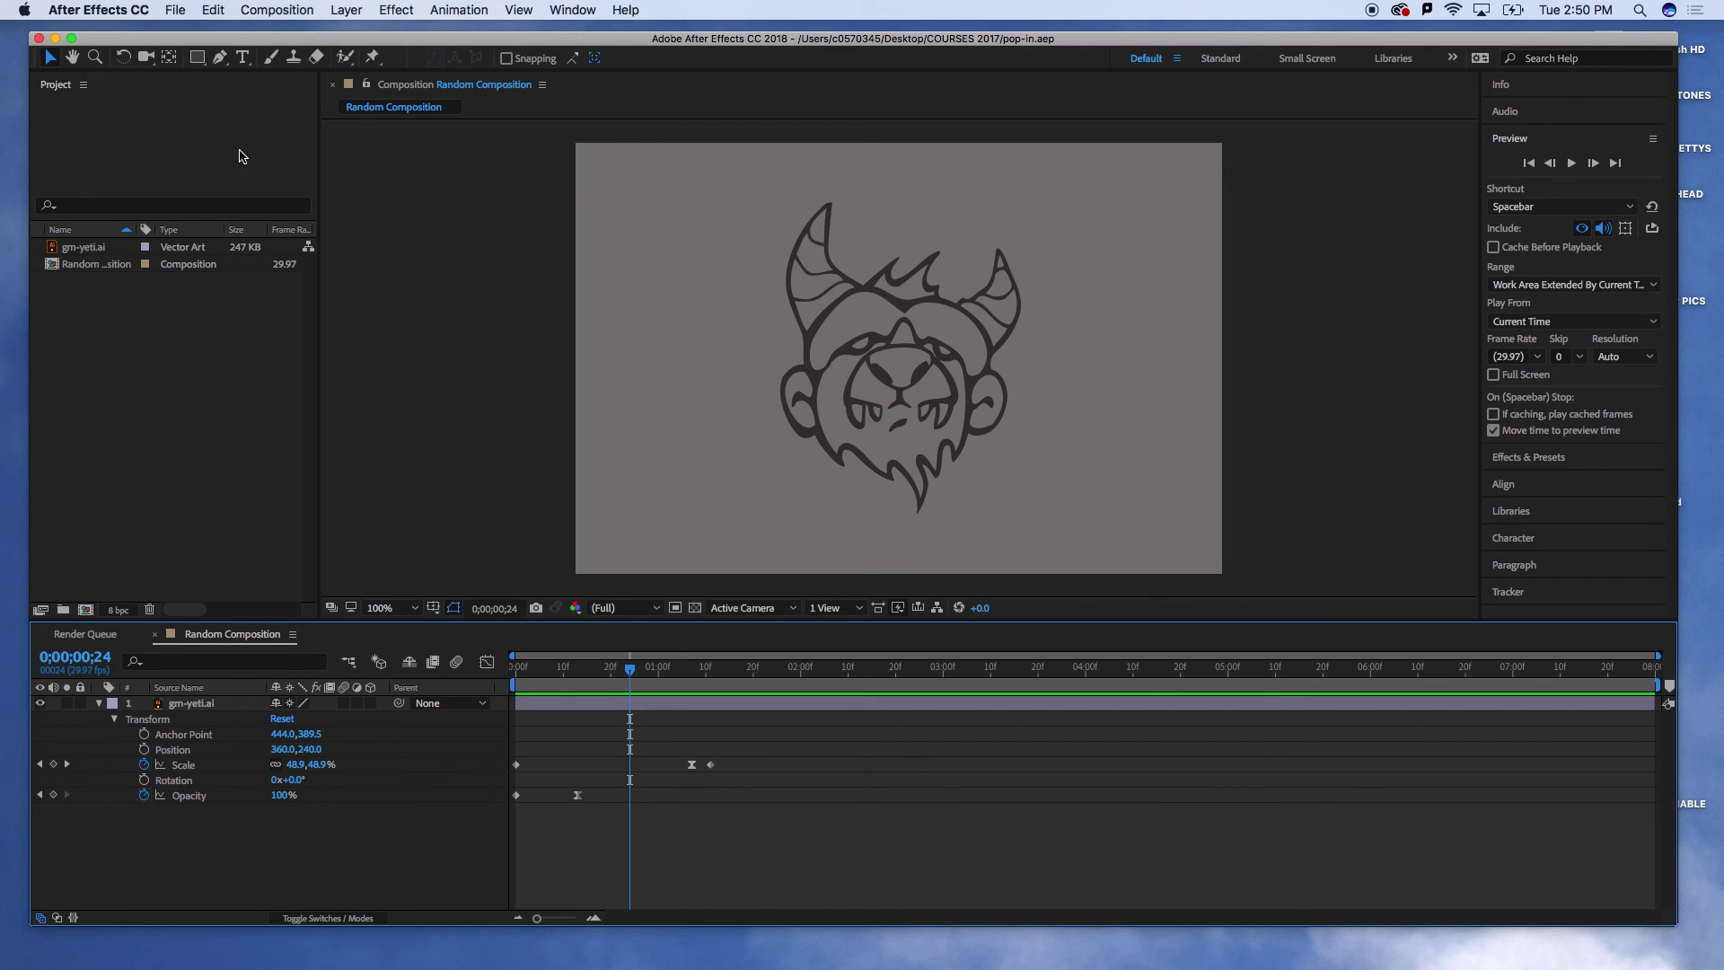
pyautogui.click(175, 10)
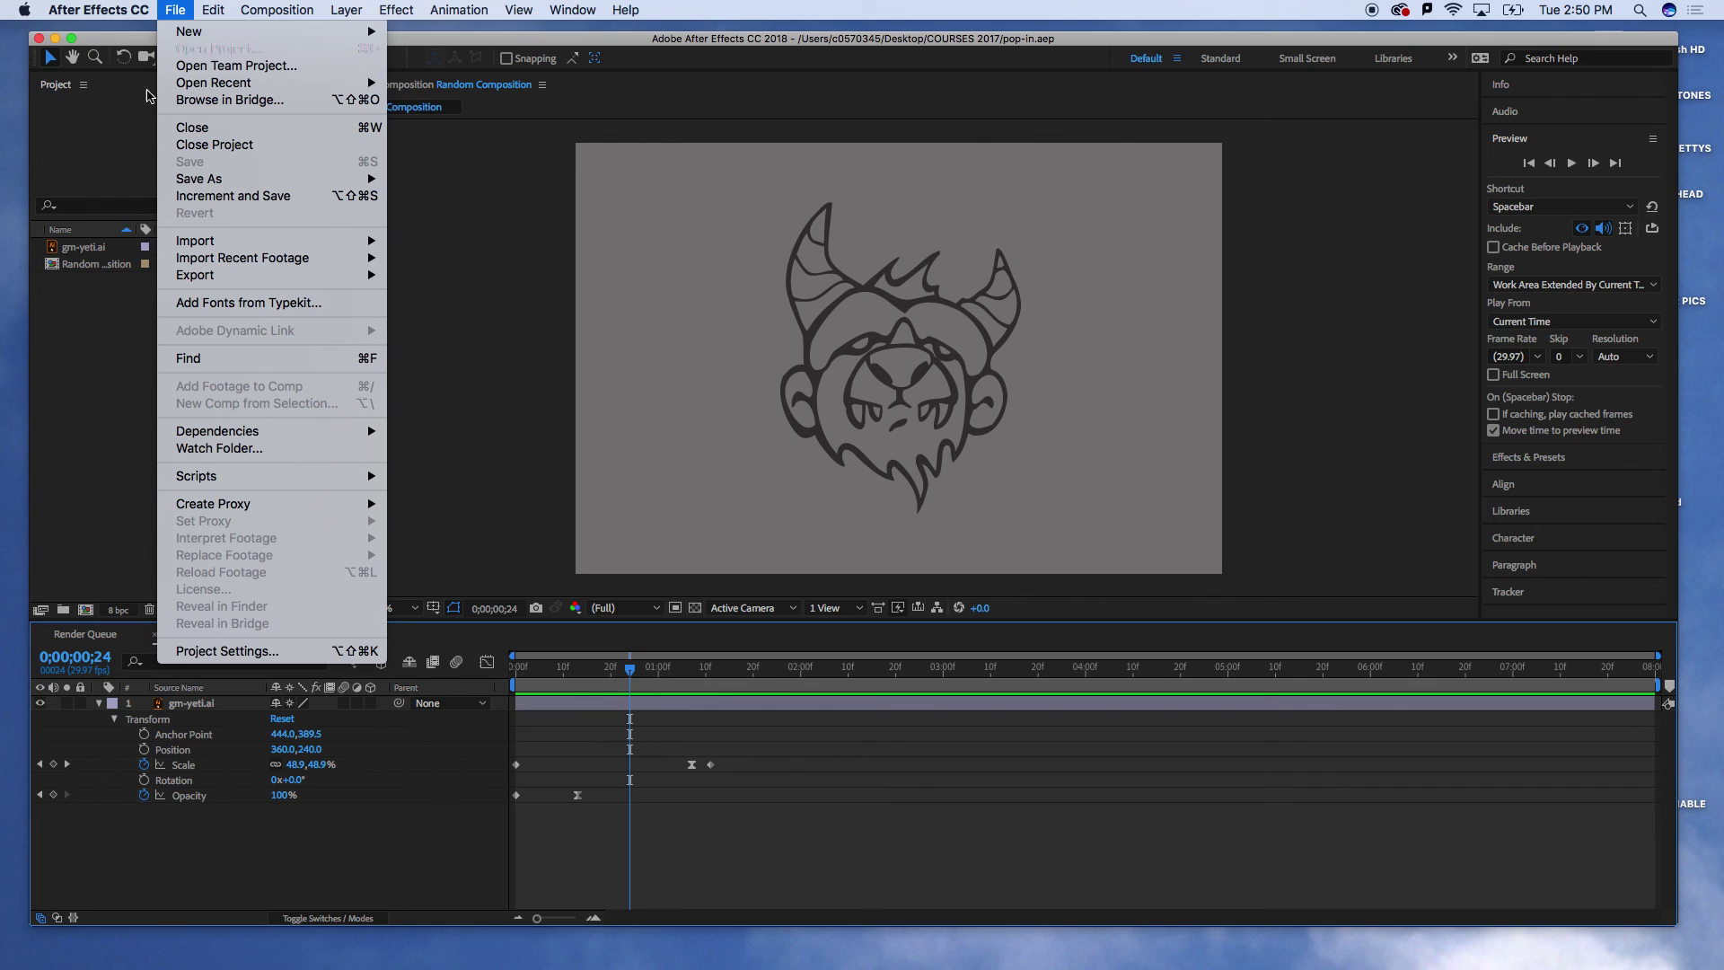
pyautogui.click(124, 340)
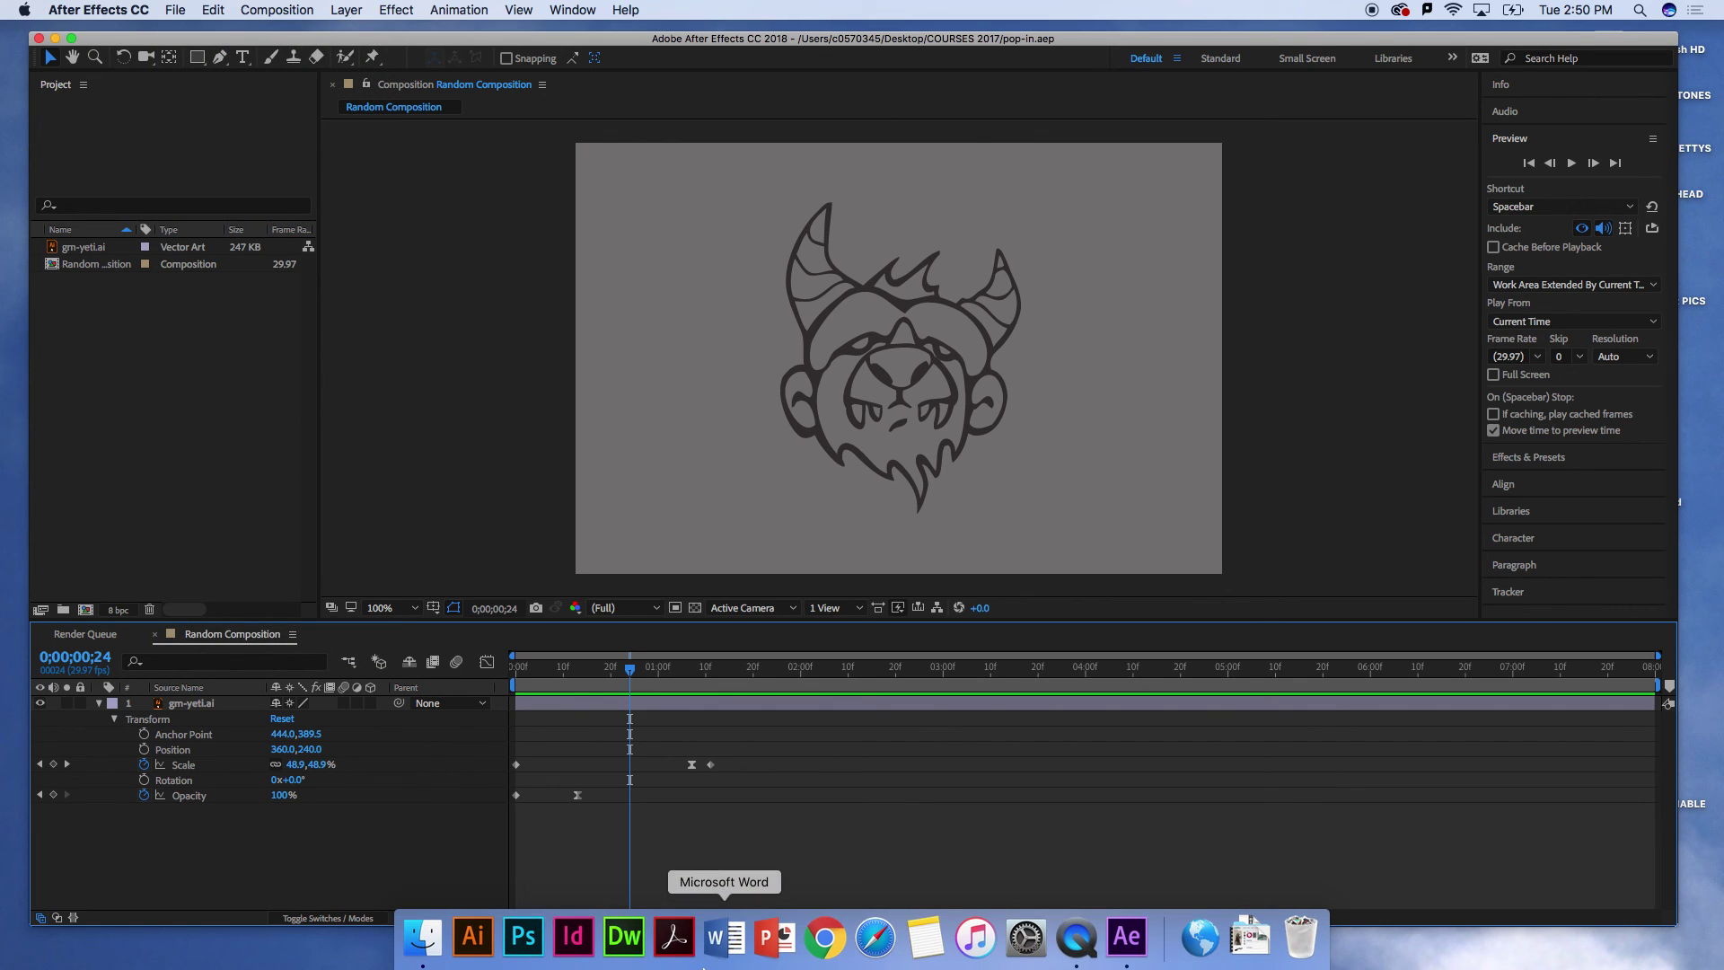